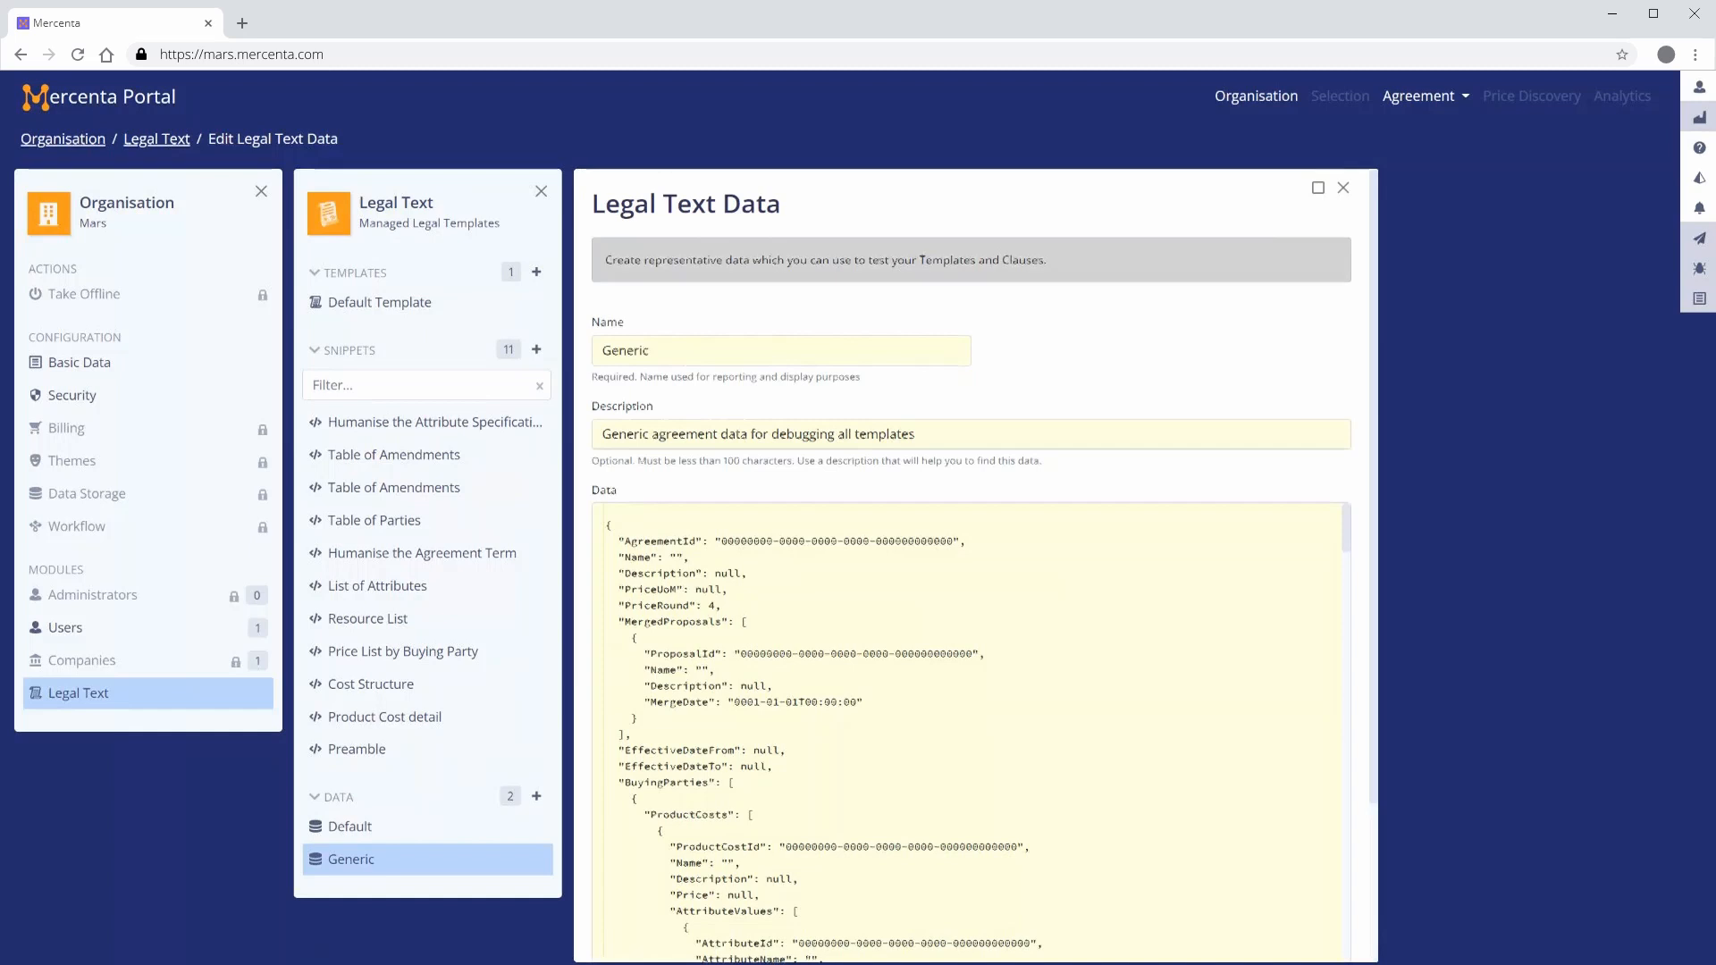
# In the Generic data's JSON, set the agreement Name to "Sheet metal supply agreement"
pyautogui.scroll(-2, 974, 564)
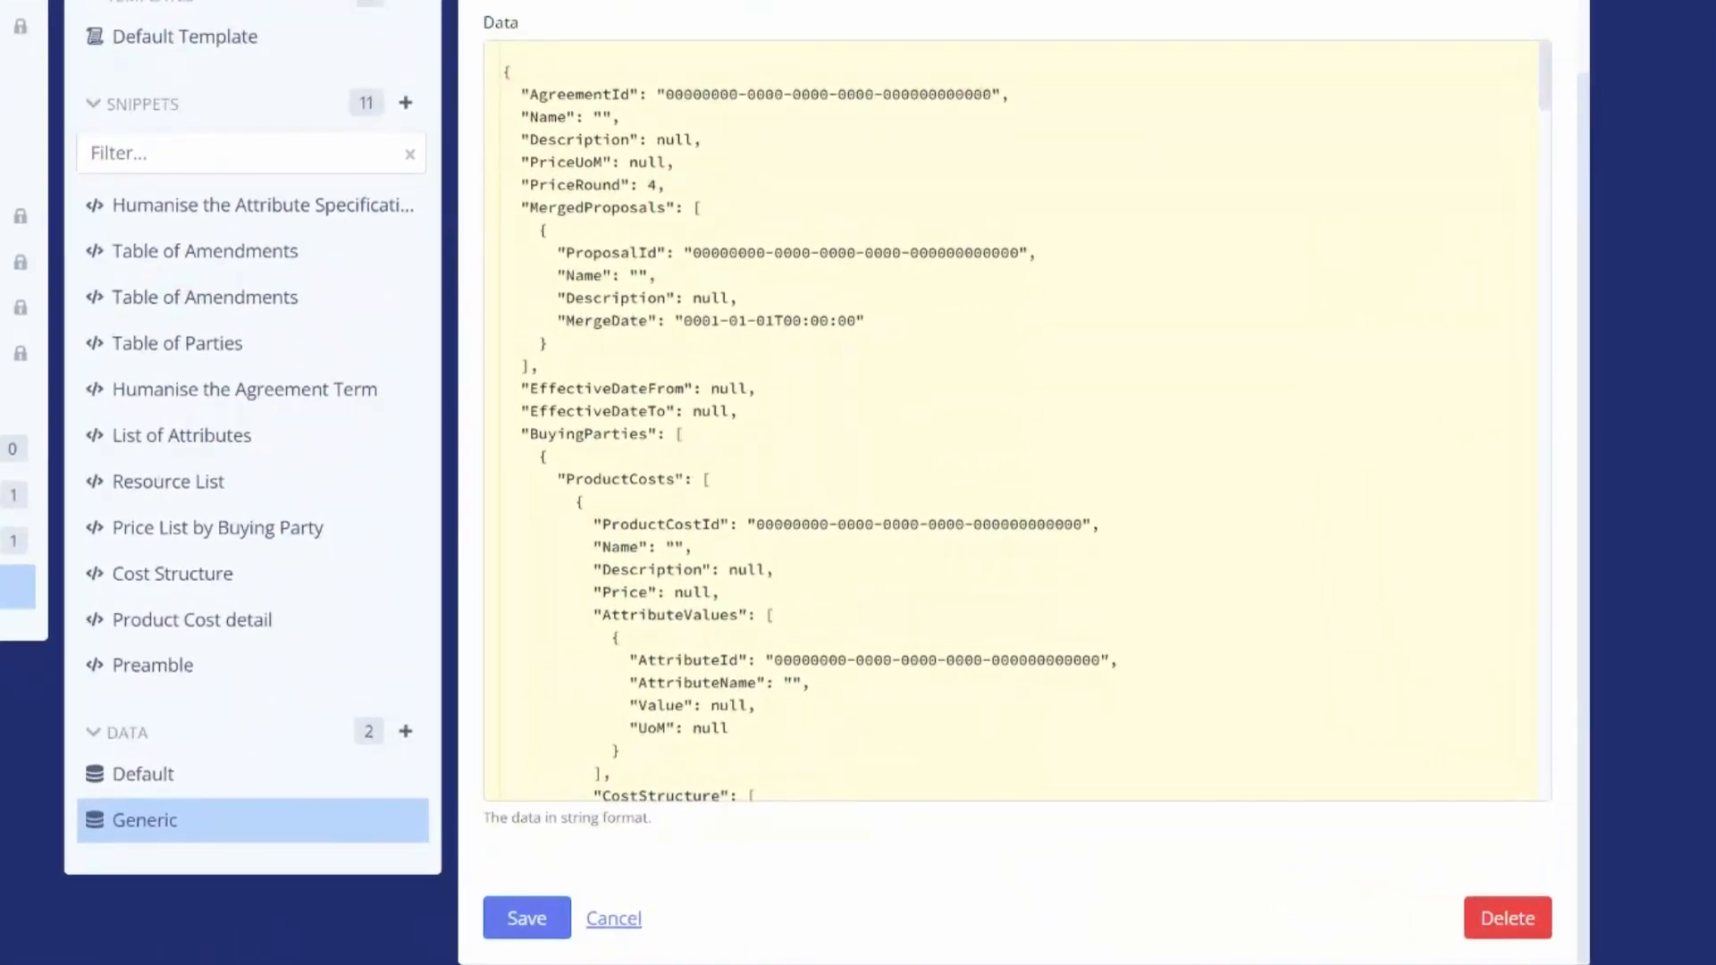
pyautogui.click(602, 117)
pyautogui.write('Sheet me')
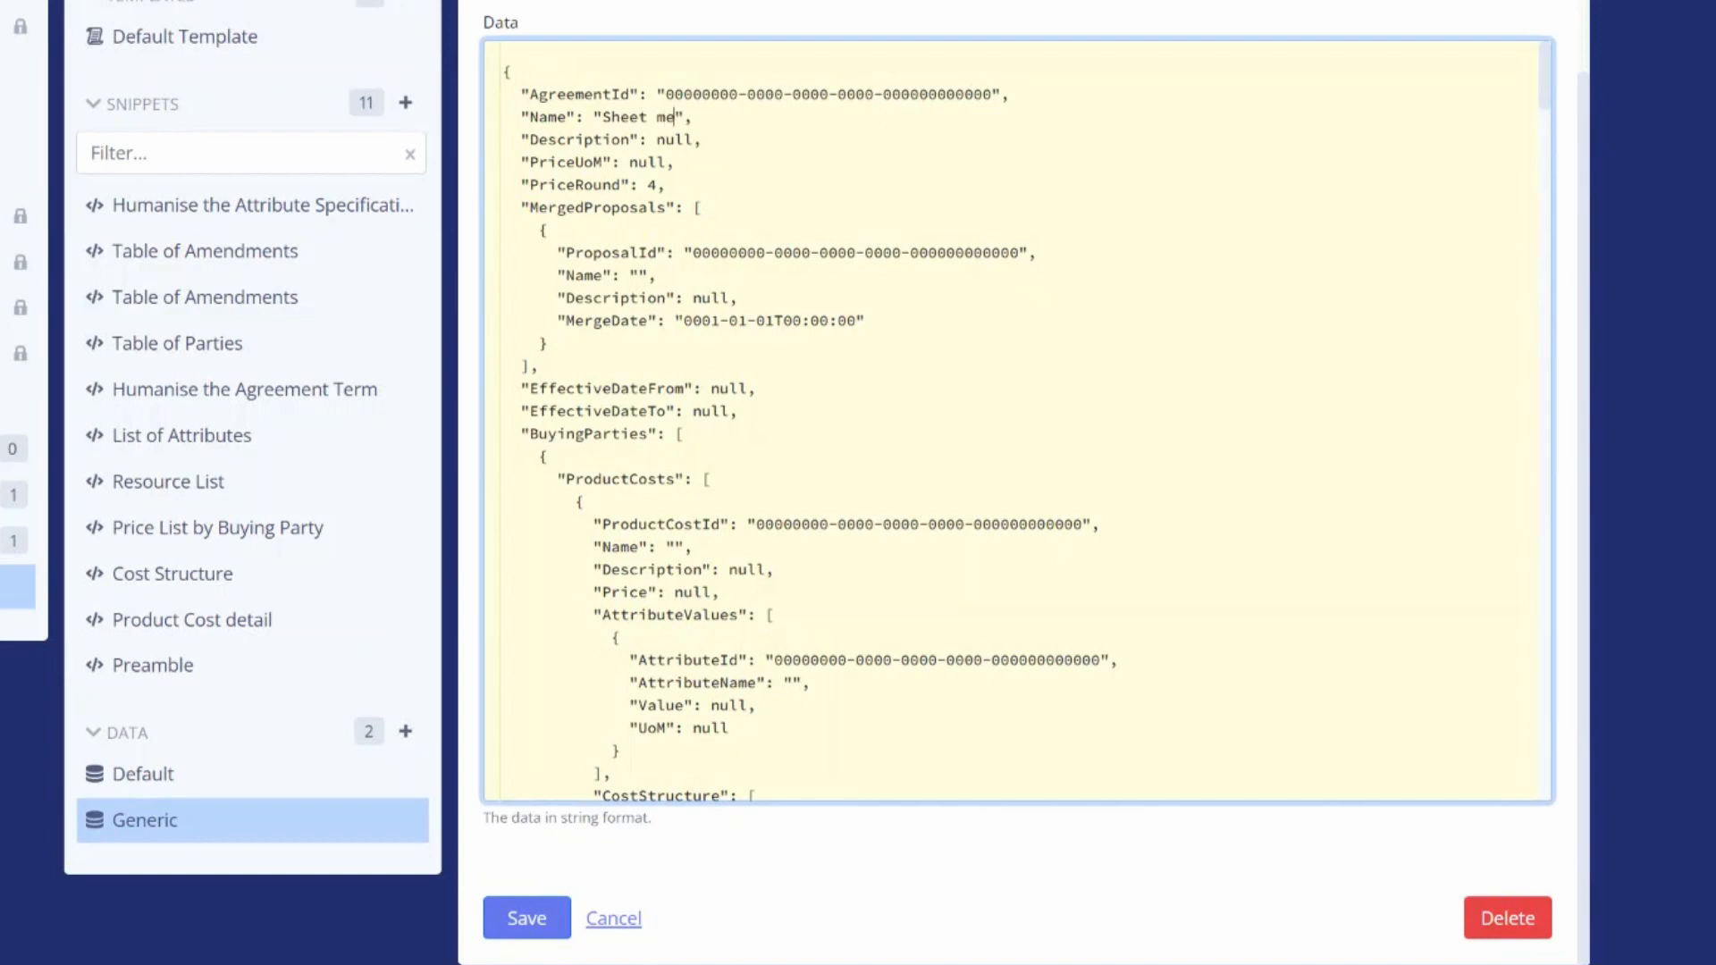
pyautogui.write('tal supply agreeme')
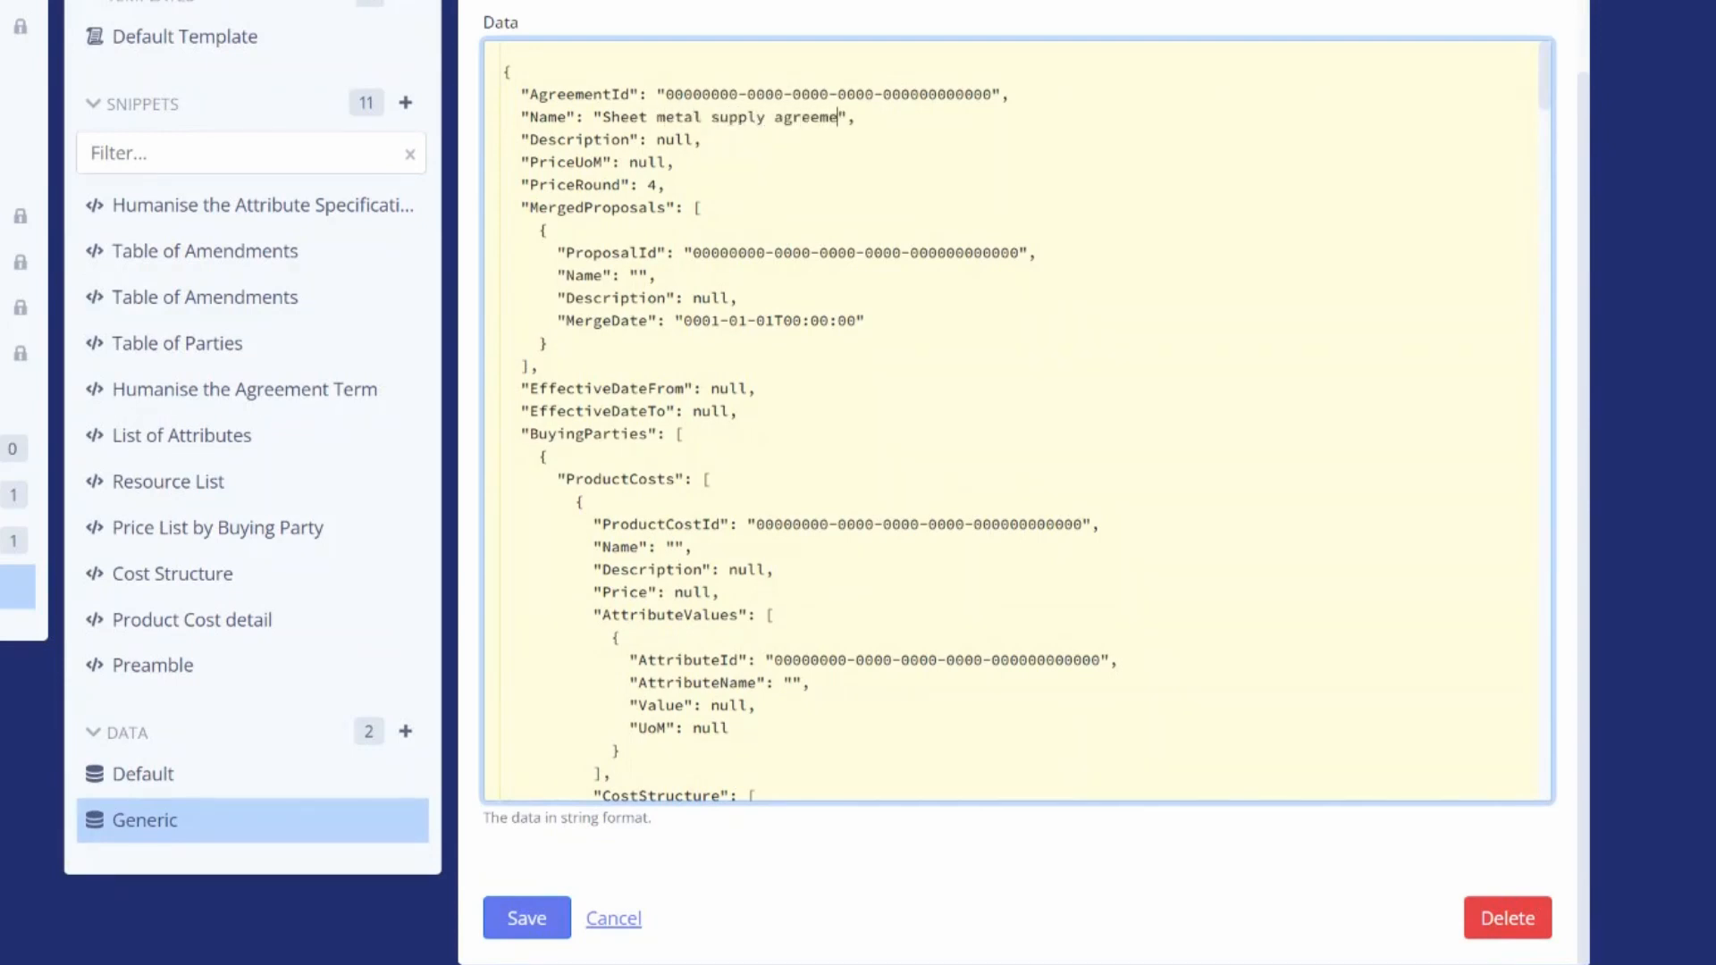
pyautogui.write('nt')
# Set the merged proposal's Name to "Create Agreement" and Description to "Proposal to create new sheet metal supply agreement with Acme"
pyautogui.click(638, 276)
pyautogui.write('Create Agreement')
pyautogui.doubleClick(698, 298)
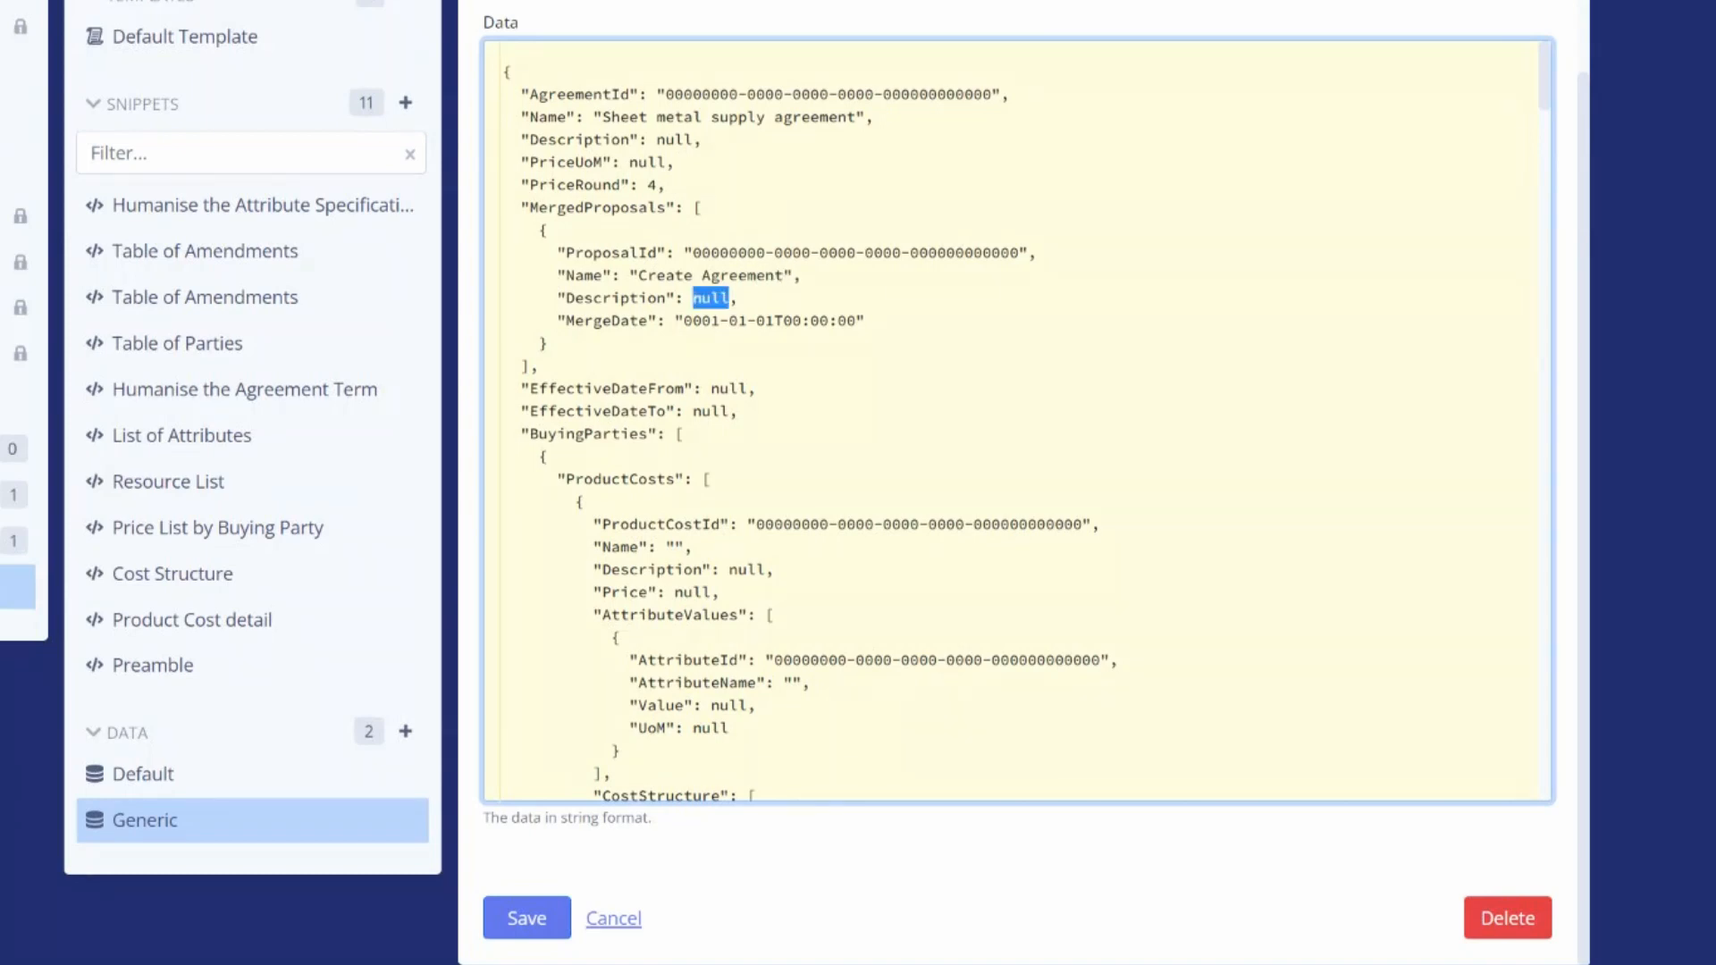
pyautogui.write('"Proposal')
pyautogui.write(' to create')
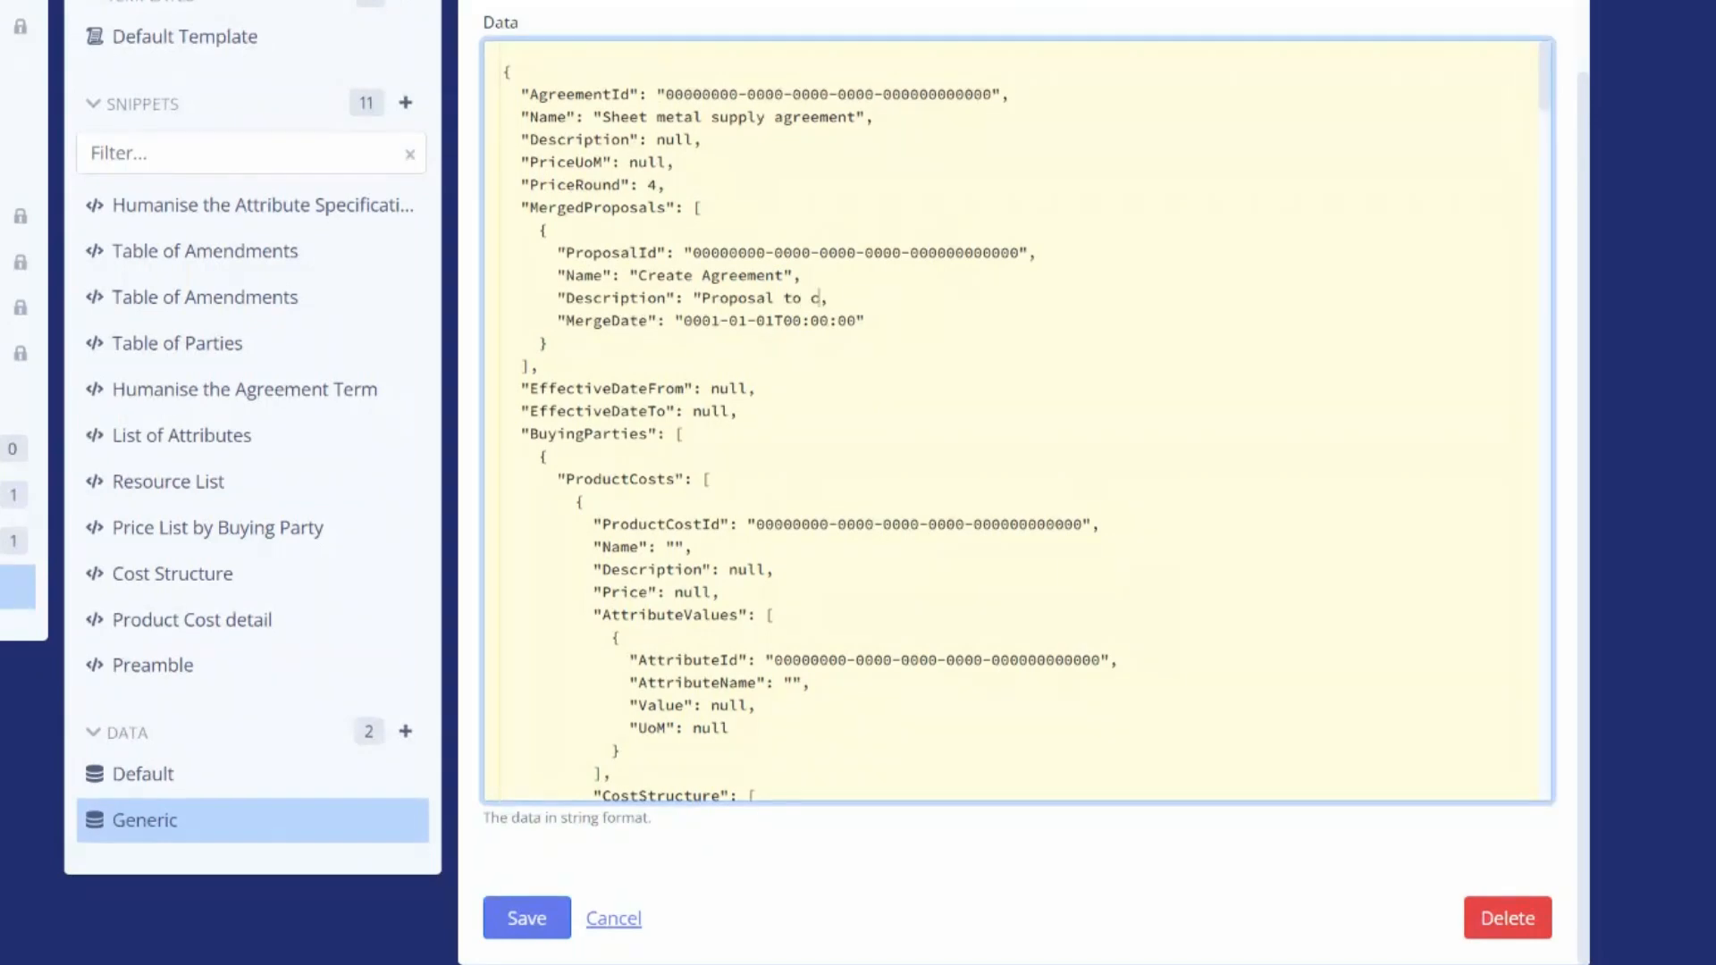
pyautogui.write(' new shee')
pyautogui.write('t metal ')
pyautogui.write('supply ag')
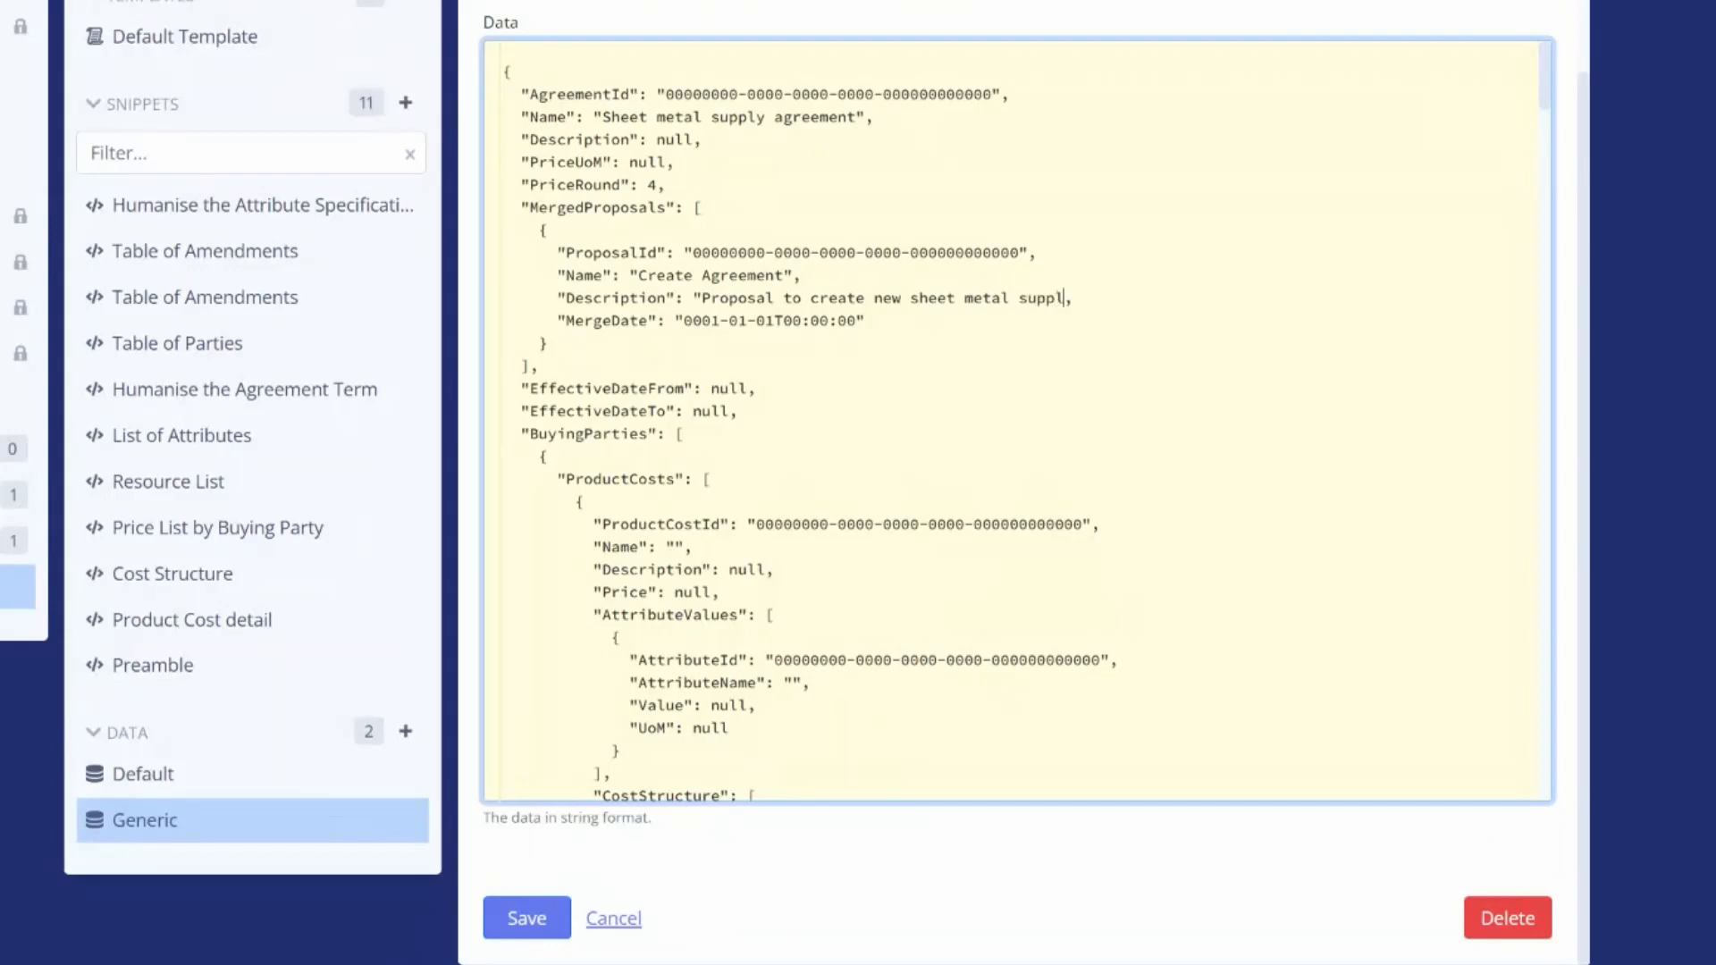
pyautogui.write('reement with Acme"')
# Change the merged proposal's MergeDate to 2022-03-04
pyautogui.moveTo(683, 320); pyautogui.dragTo(774, 320)
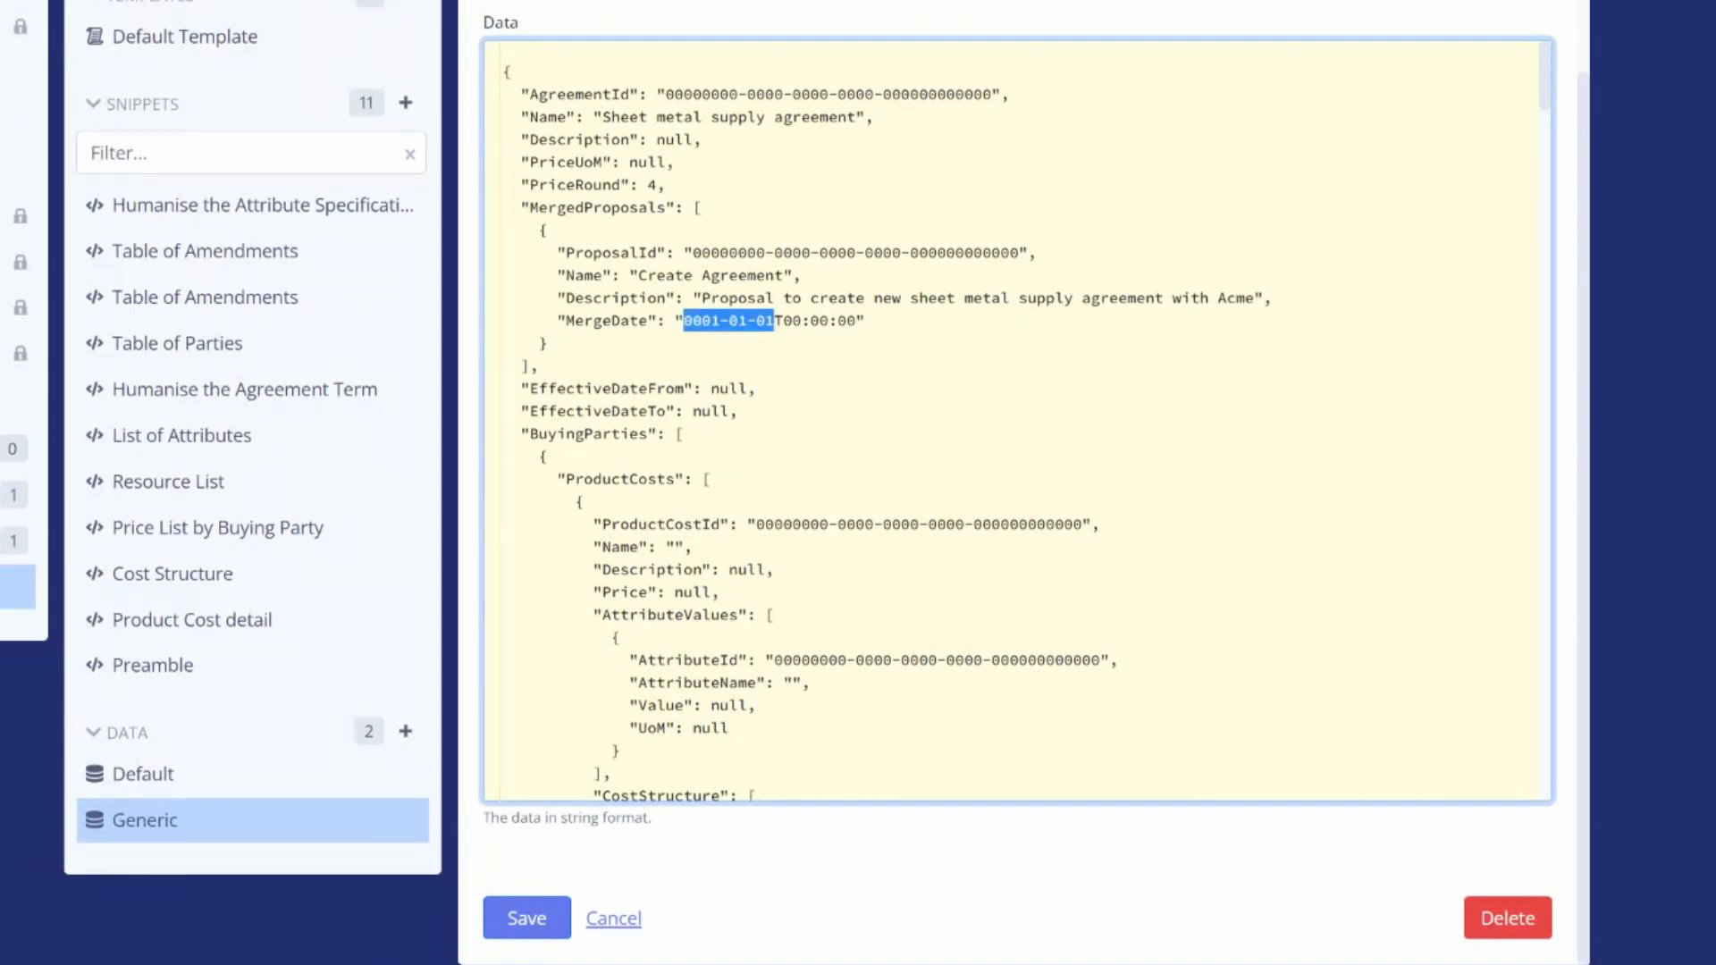
pyautogui.write('2022-03-0')
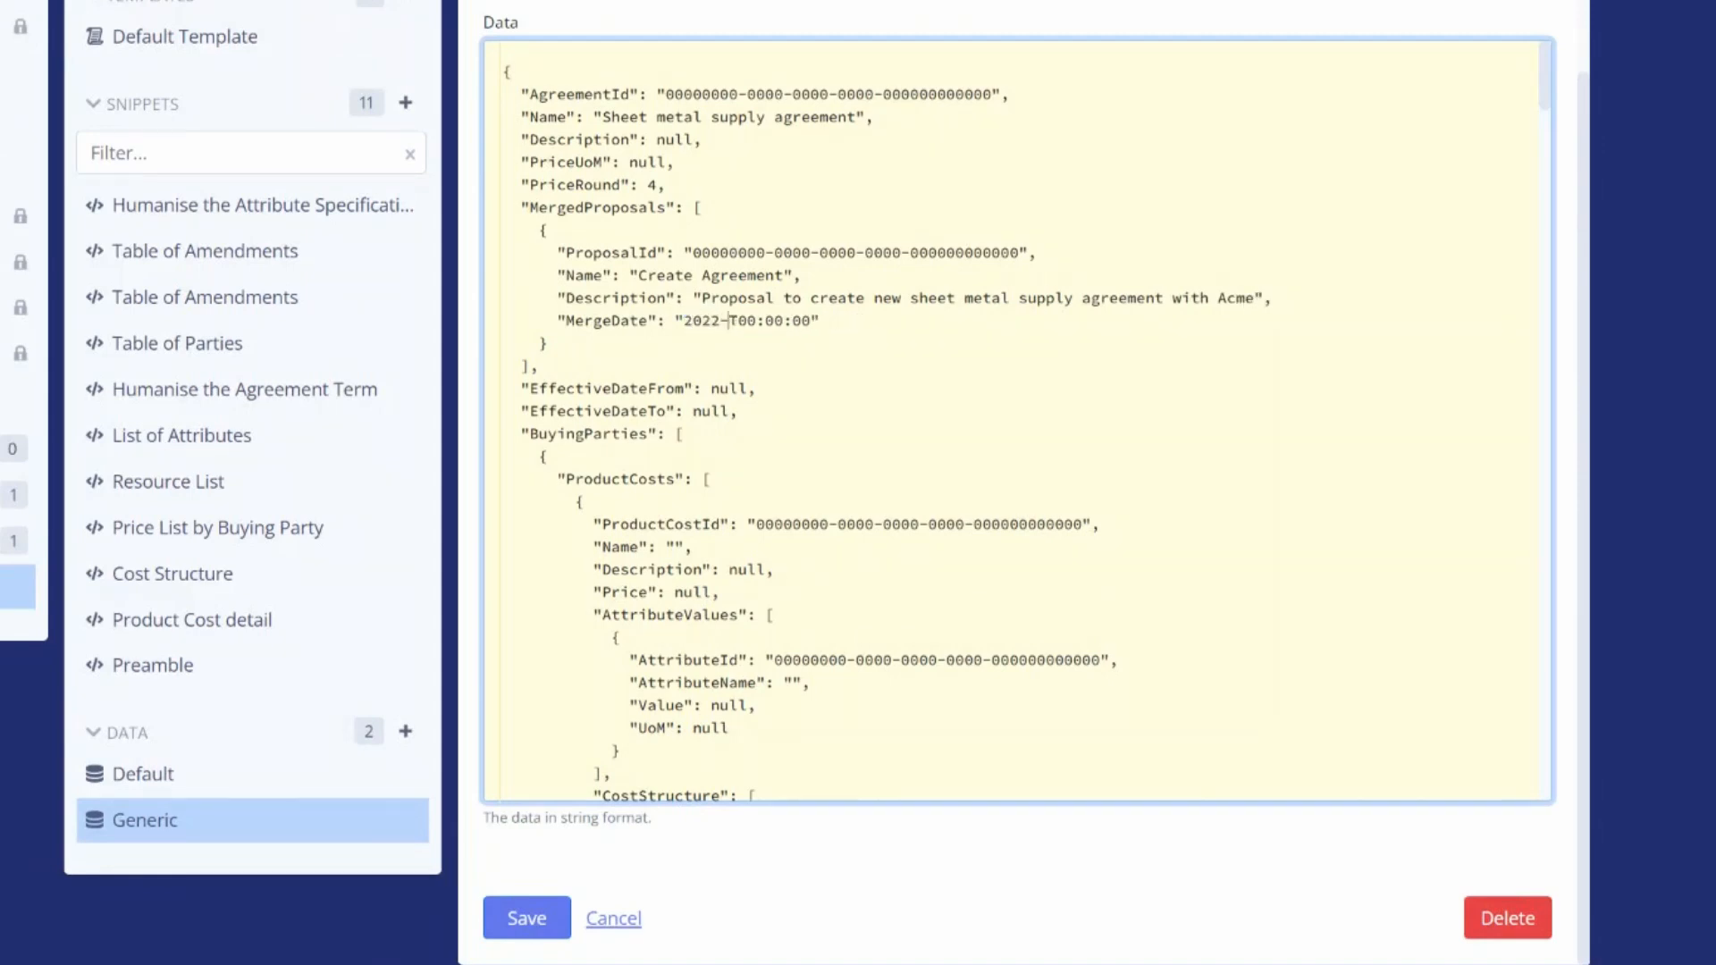
pyautogui.write('4')
# Set EffectiveDateFrom to "2022-01-01T00:00:00Z" and EffectiveDateTo to "2025-12-31T00:00:00Z"
pyautogui.doubleClick(728, 388)
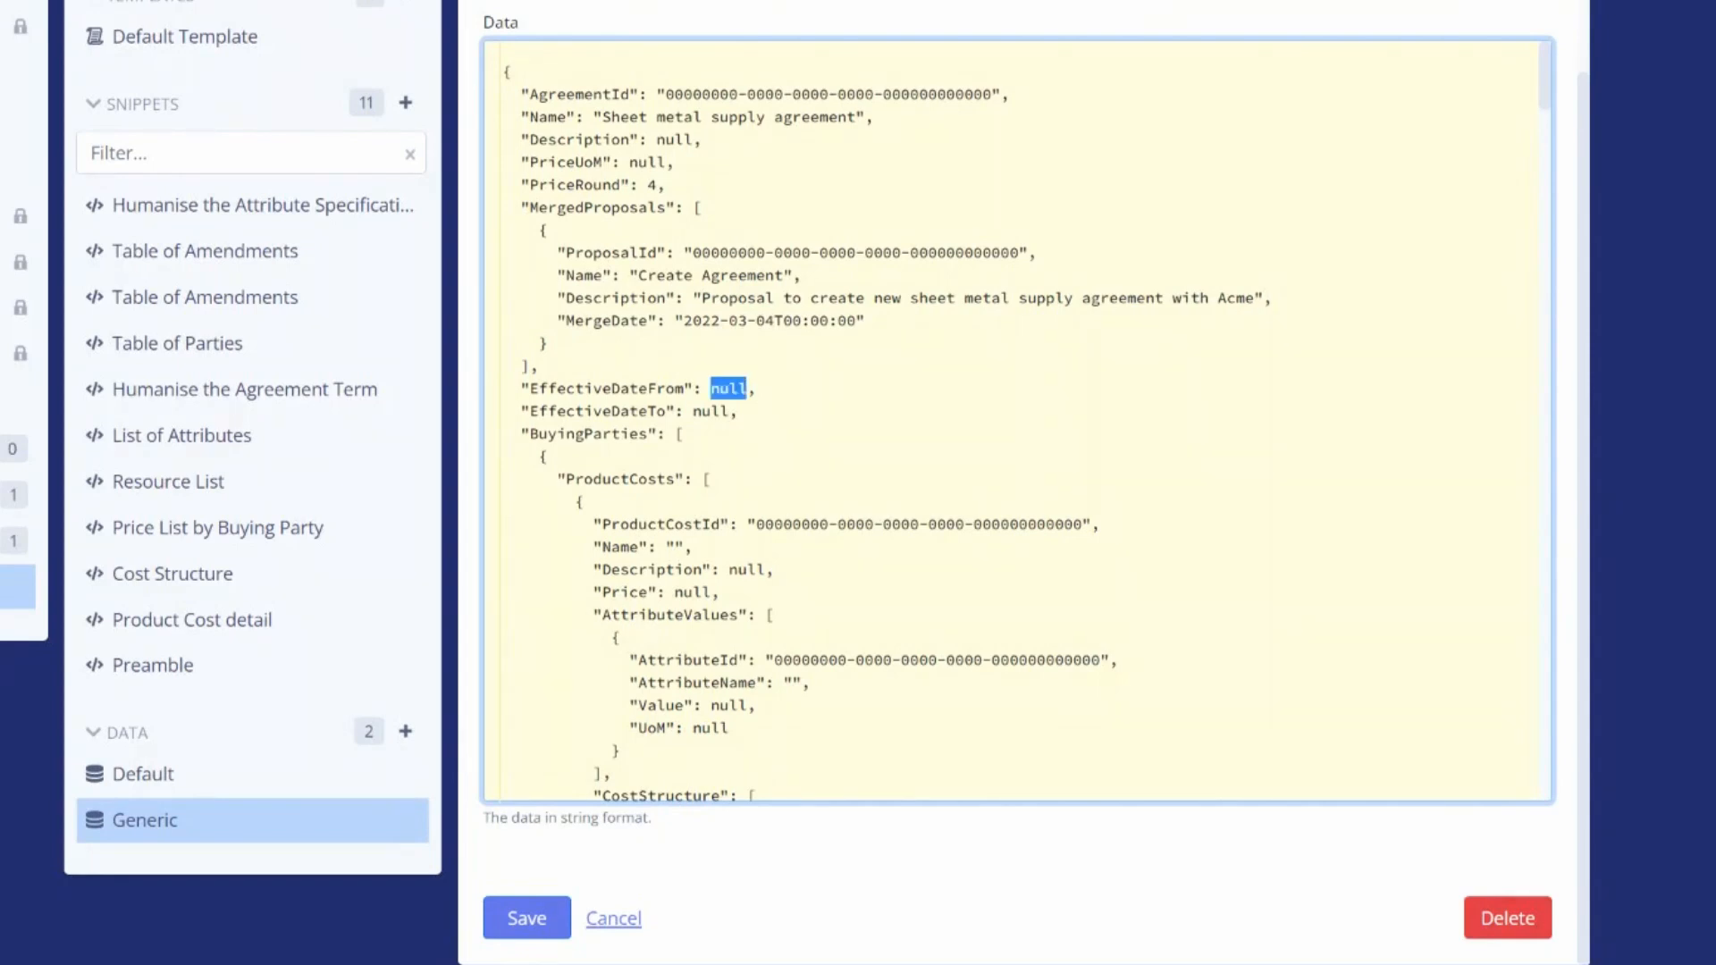
pyautogui.write('"2022-01-01T00:00')
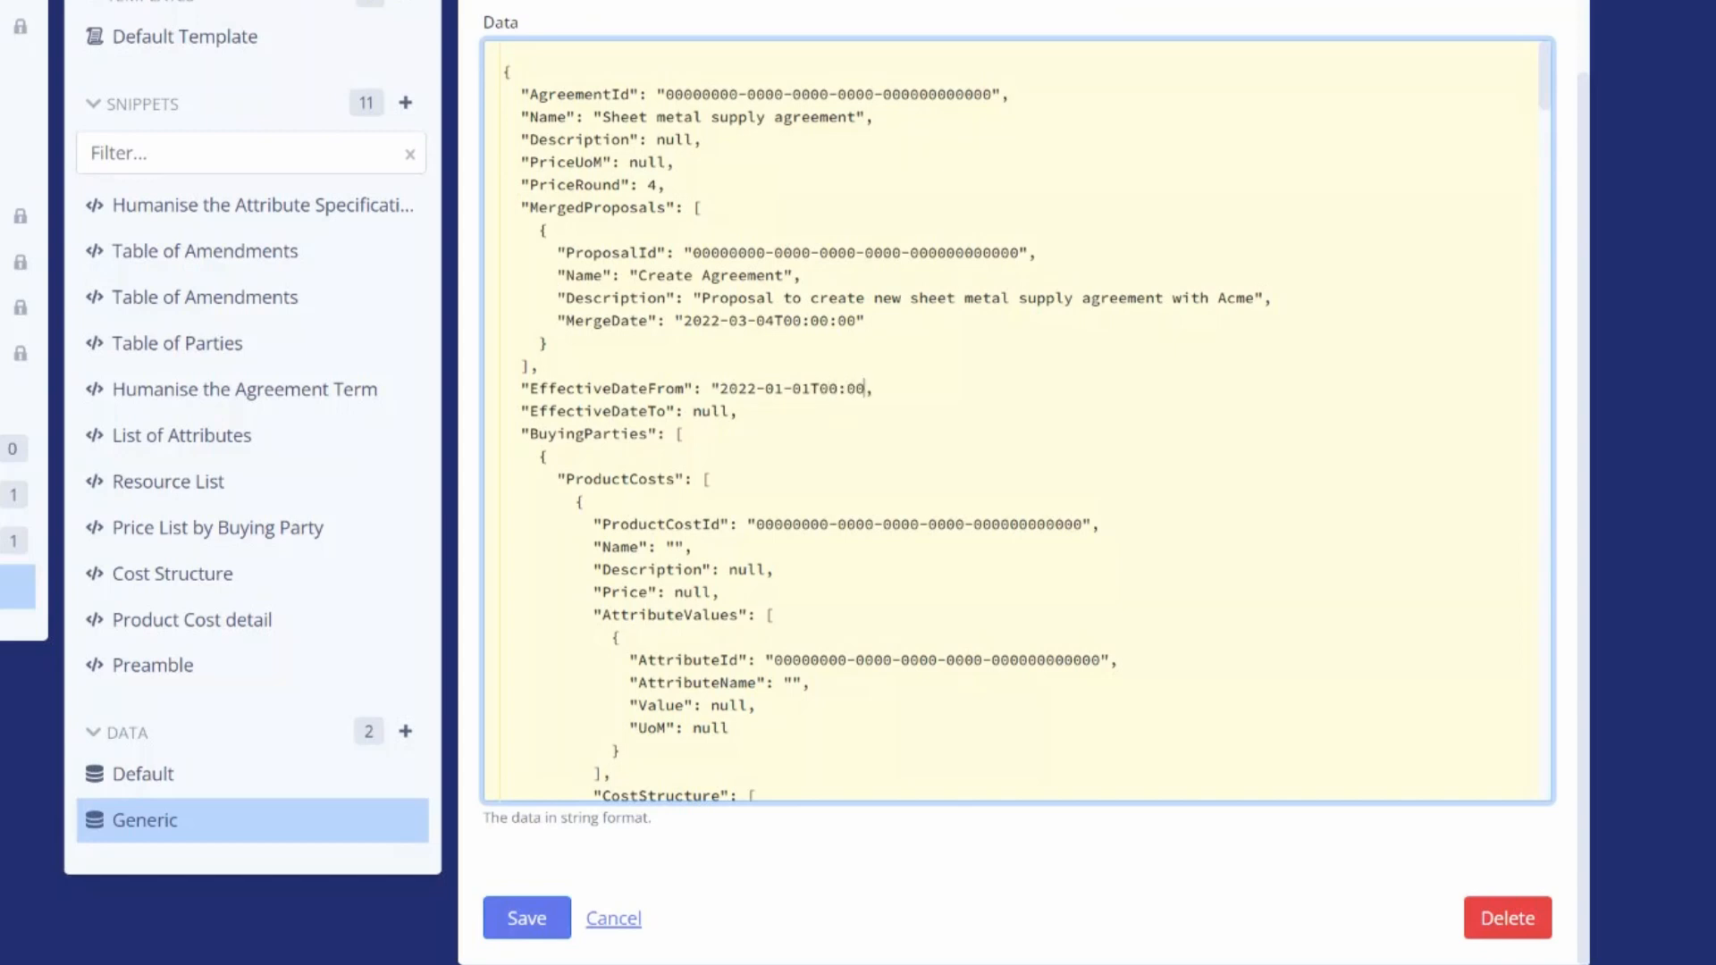
pyautogui.write(':00Z"')
pyautogui.doubleClick(710, 412)
pyautogui.write('"2025-12-31T00:00')
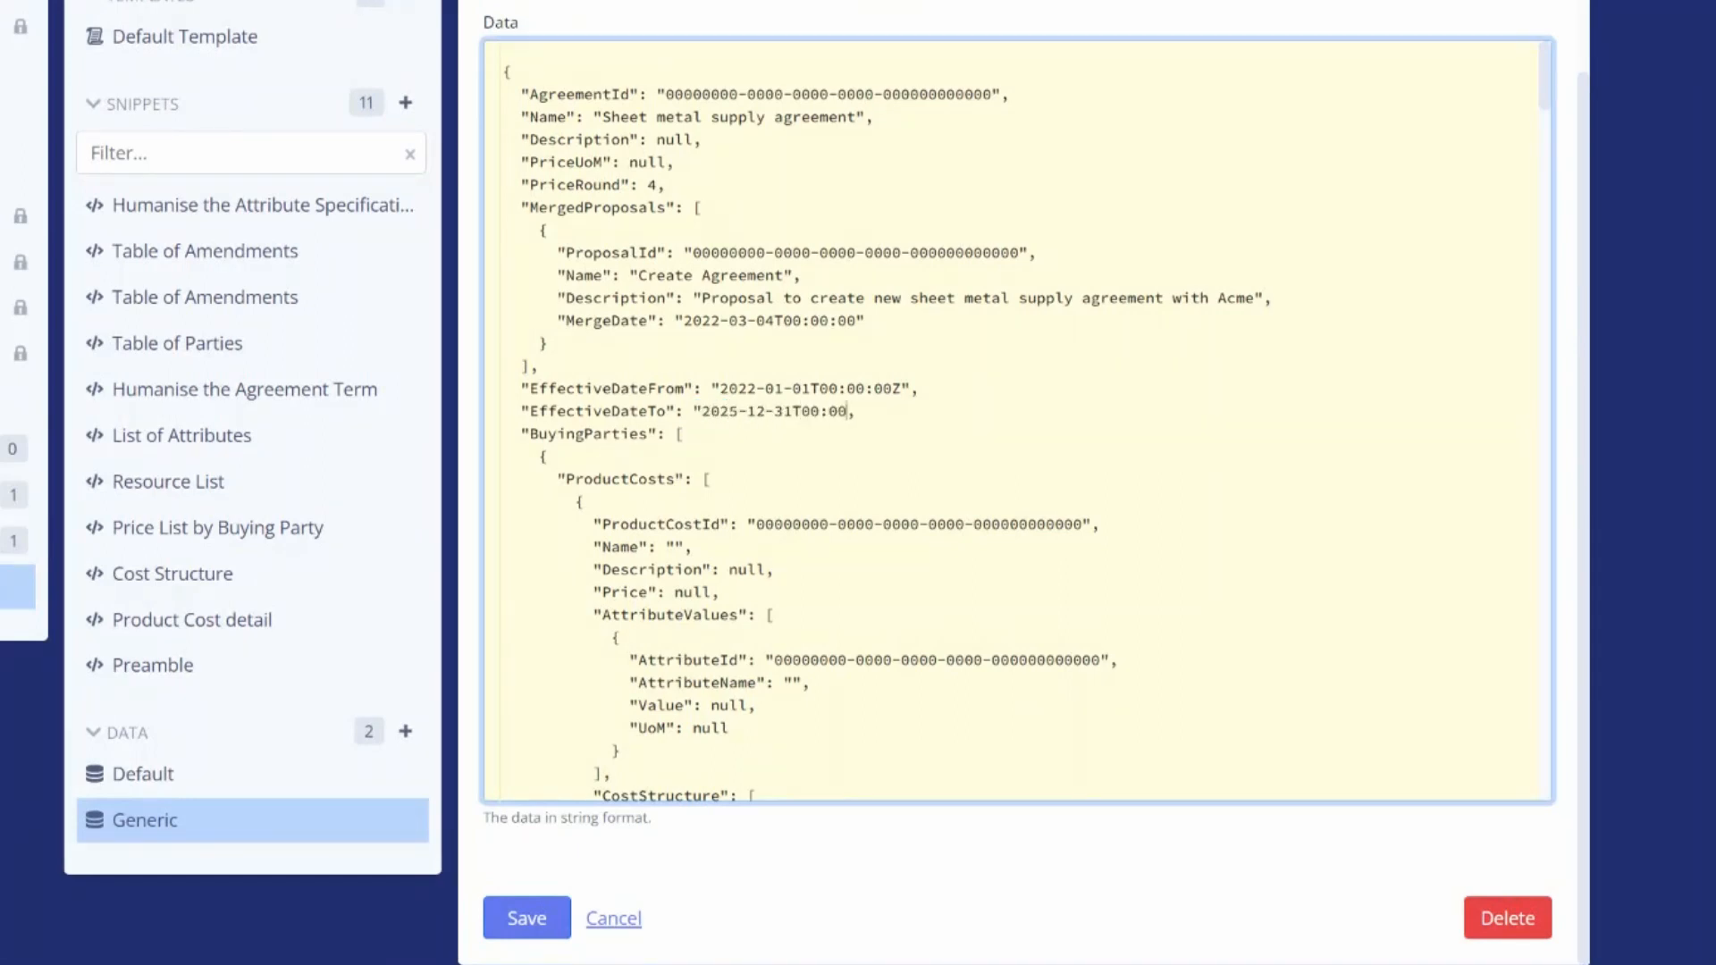
pyautogui.write(':00Z"')
# Remove the ProductCosts blocks from both buying party entries so each holds only party fields
pyautogui.click(547, 456)
pyautogui.moveTo(547, 456); pyautogui.dragTo(765, 795)
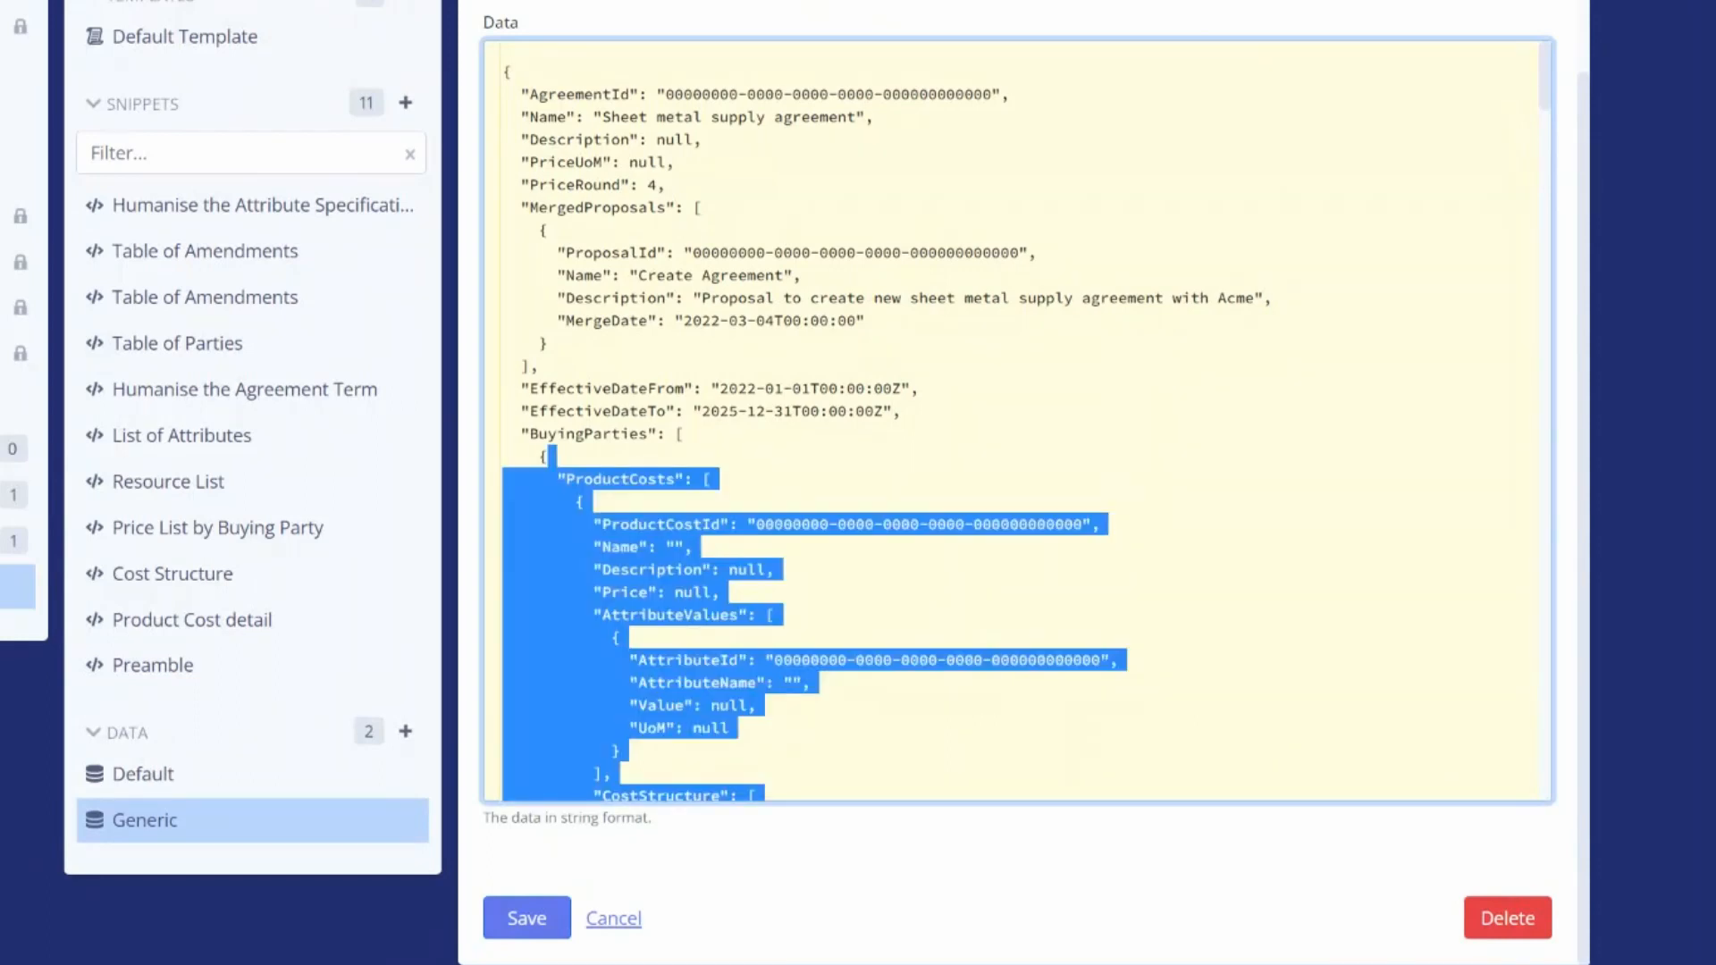
pyautogui.press('BackSpace')
pyautogui.click(547, 592)
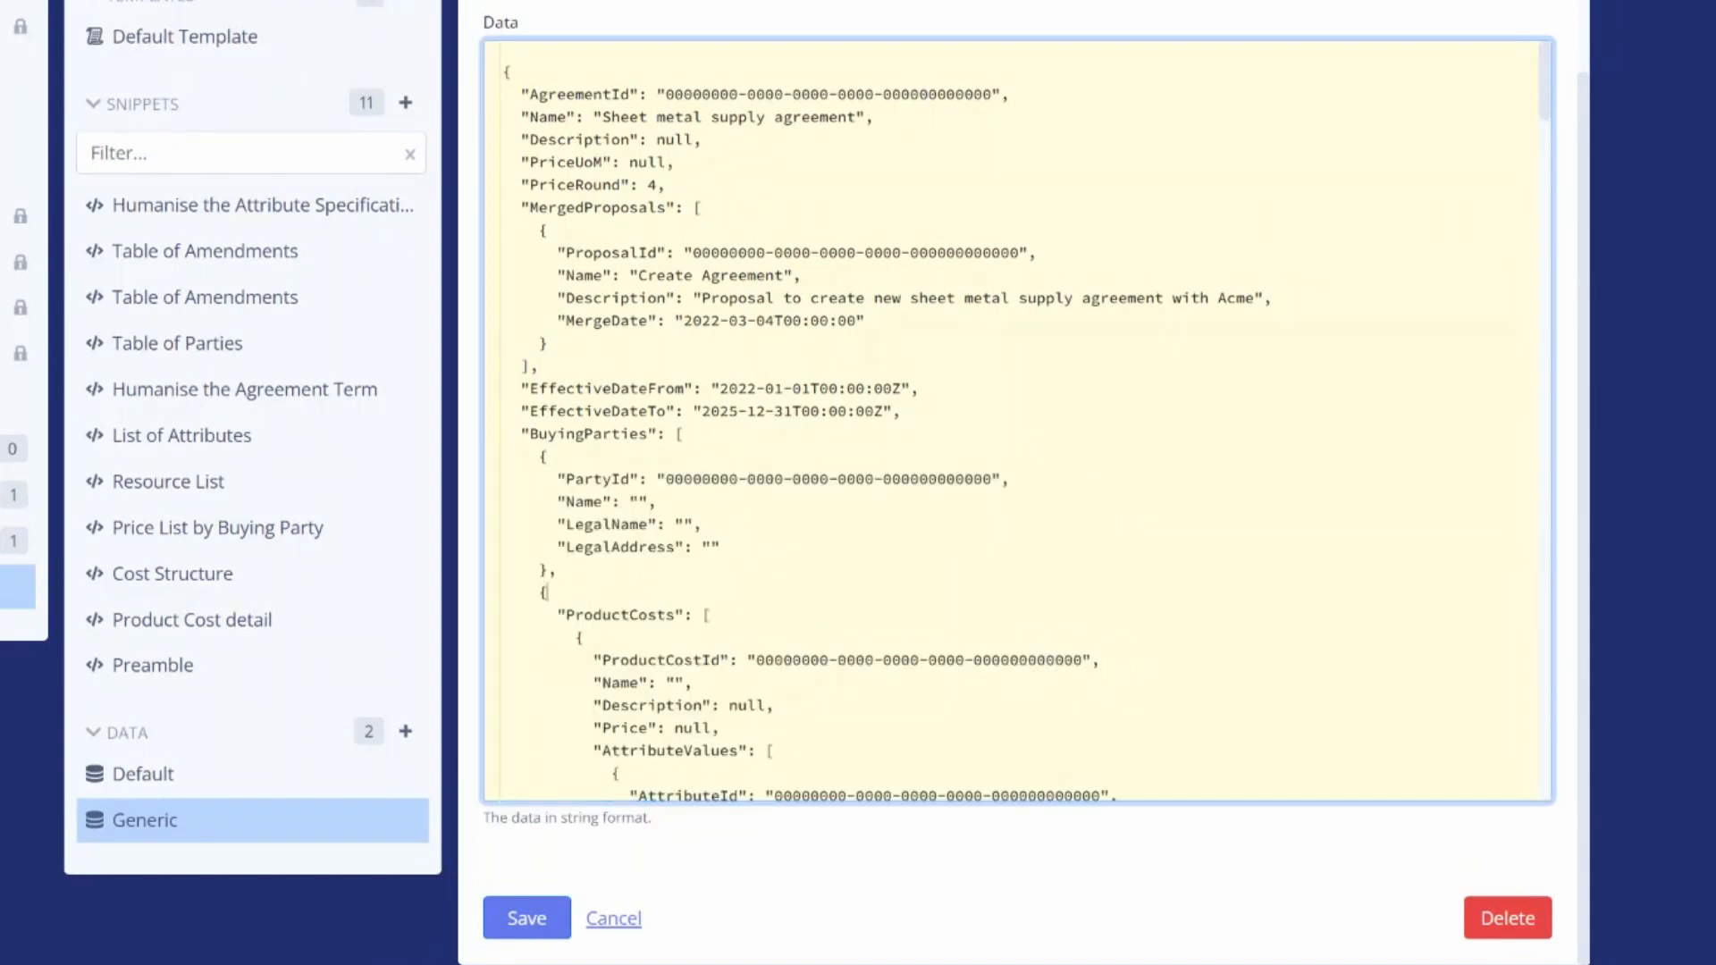
pyautogui.moveTo(547, 593); pyautogui.dragTo(764, 799)
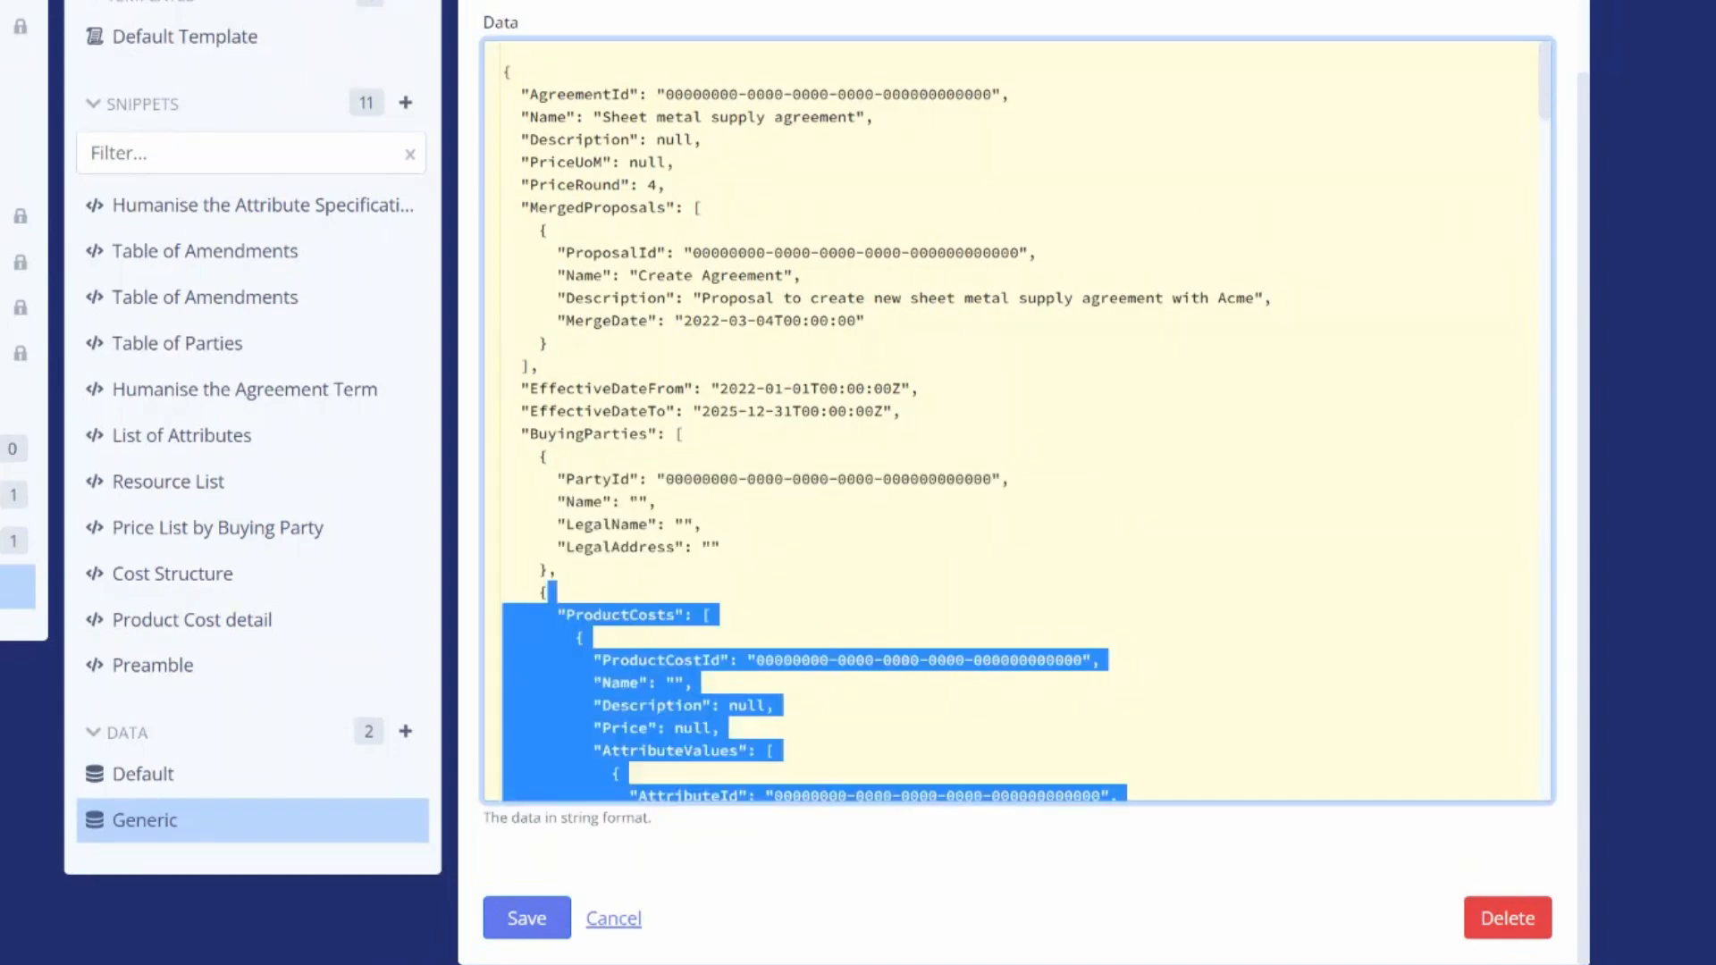
pyautogui.press('BackSpace')
# Fill the first buying party with Name "Mars NZ", LegalName "Mars Limited" and its New Zealand legal address
pyautogui.scroll(-3, 1017, 420)
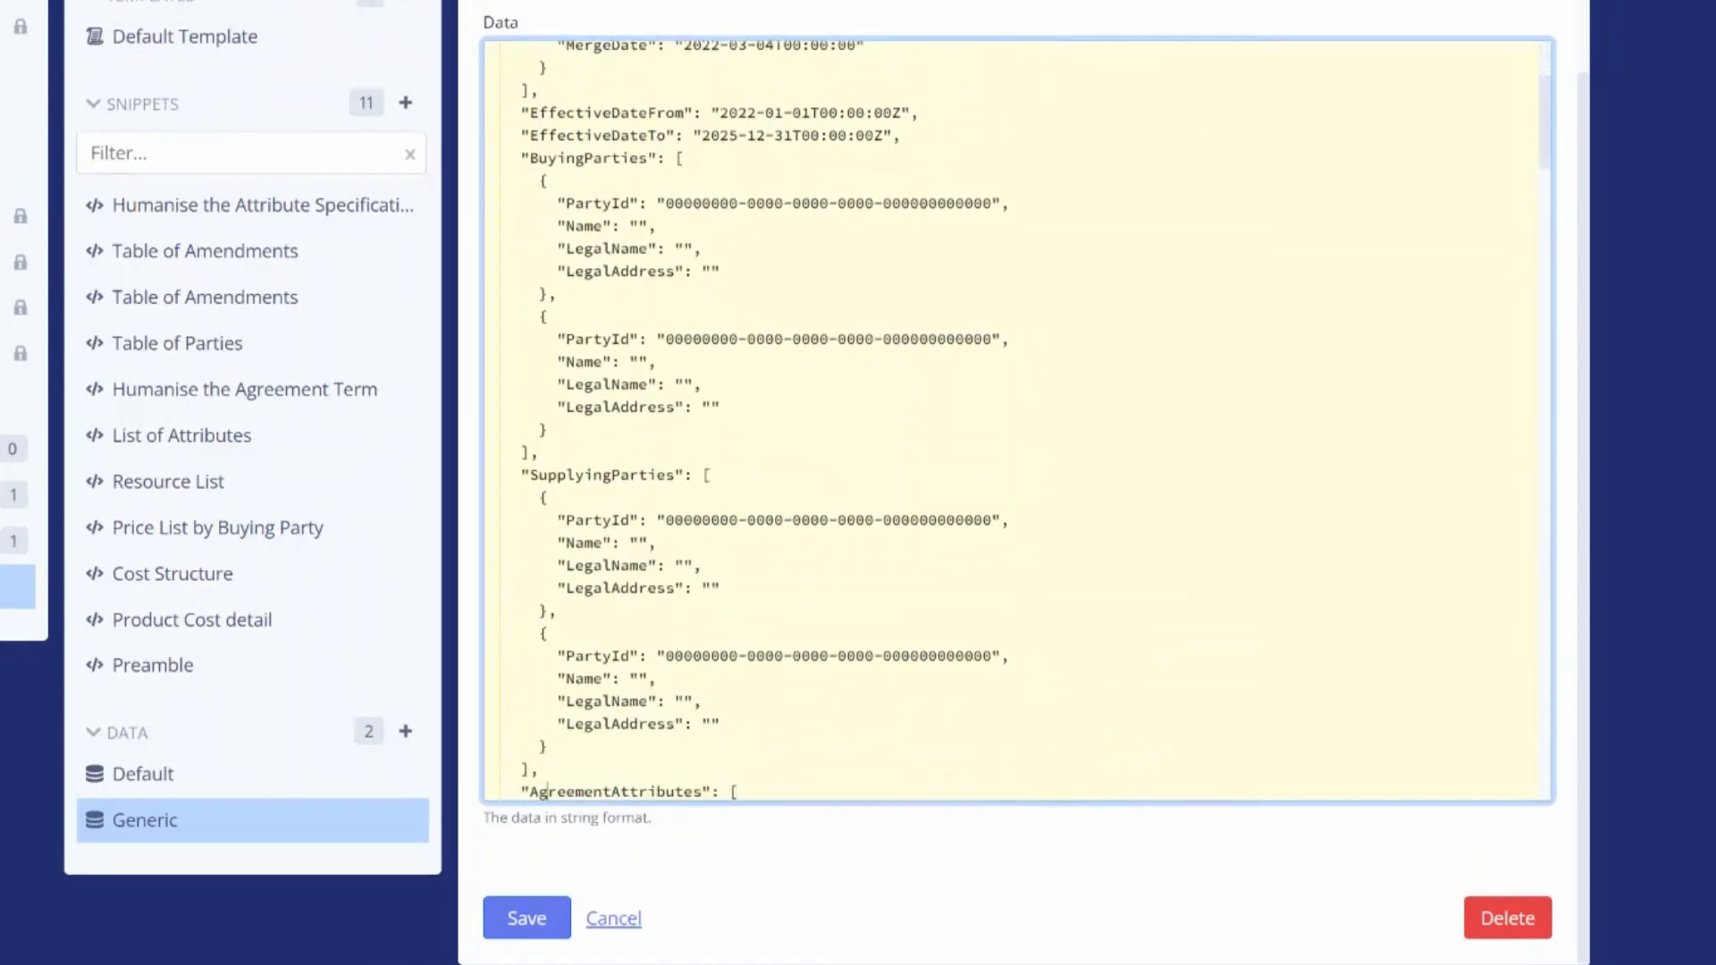
pyautogui.click(639, 226)
pyautogui.write('Mars NZ", "LegalName": "Mars Limited", "LegalAddress": "')
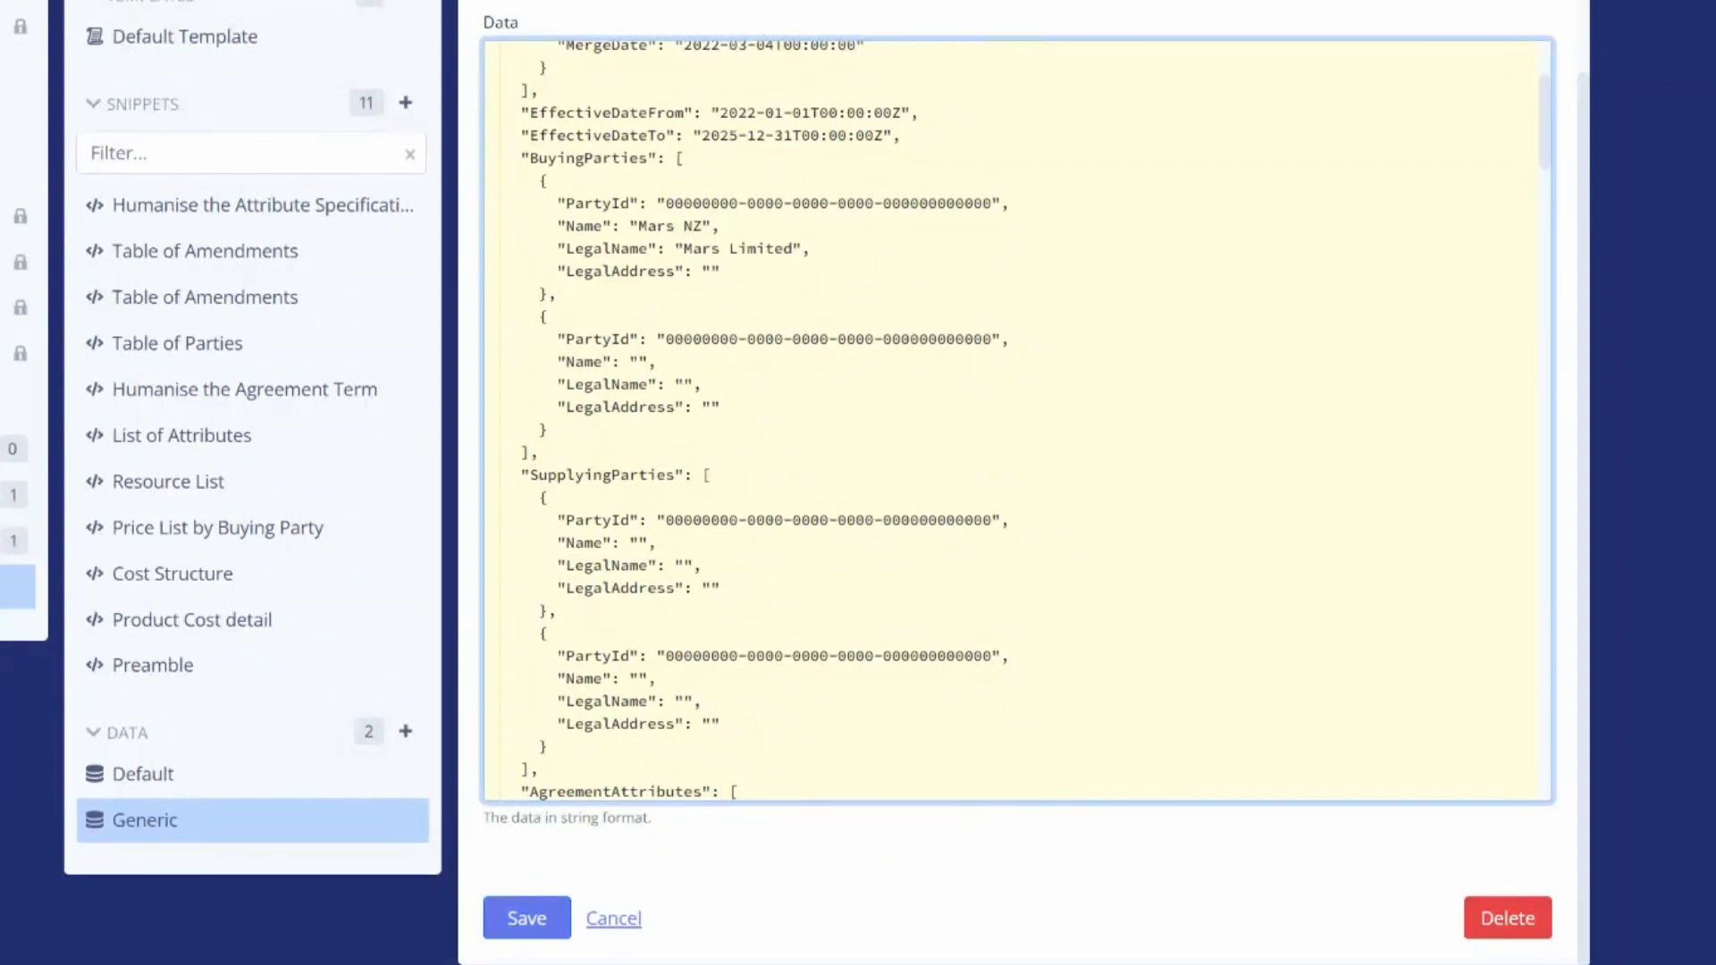
pyautogui.write('810 Great South Road, Penrose, ')
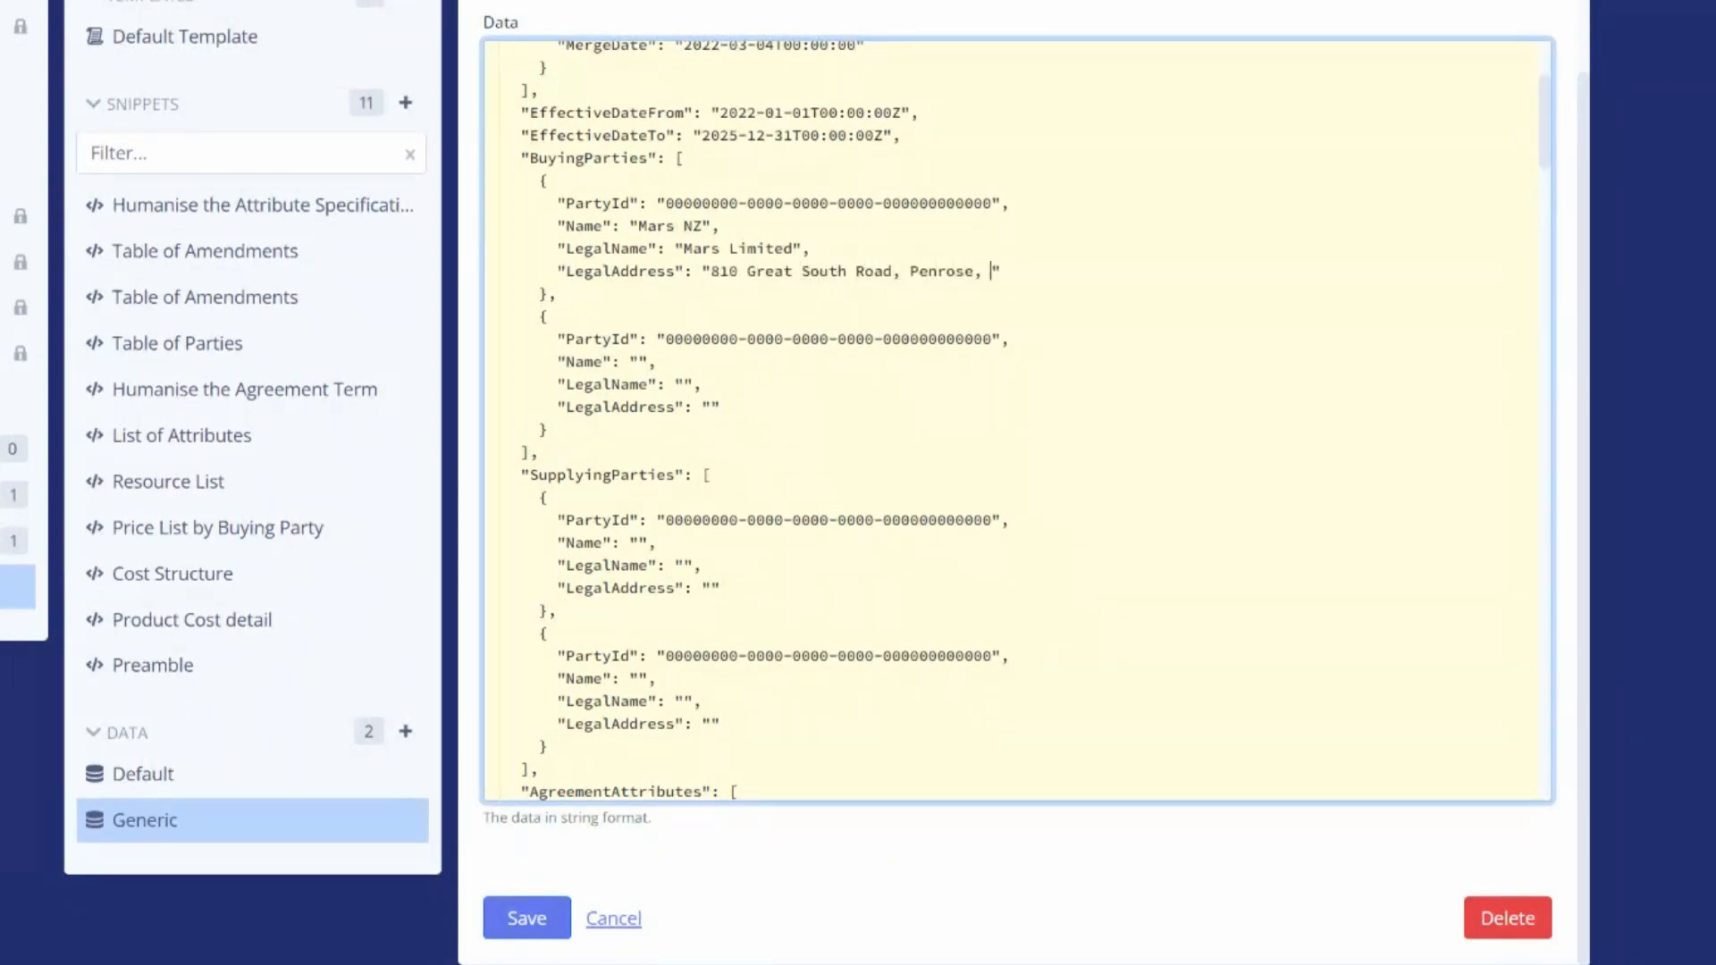
pyautogui.write('Auckland 1061, New Zealand')
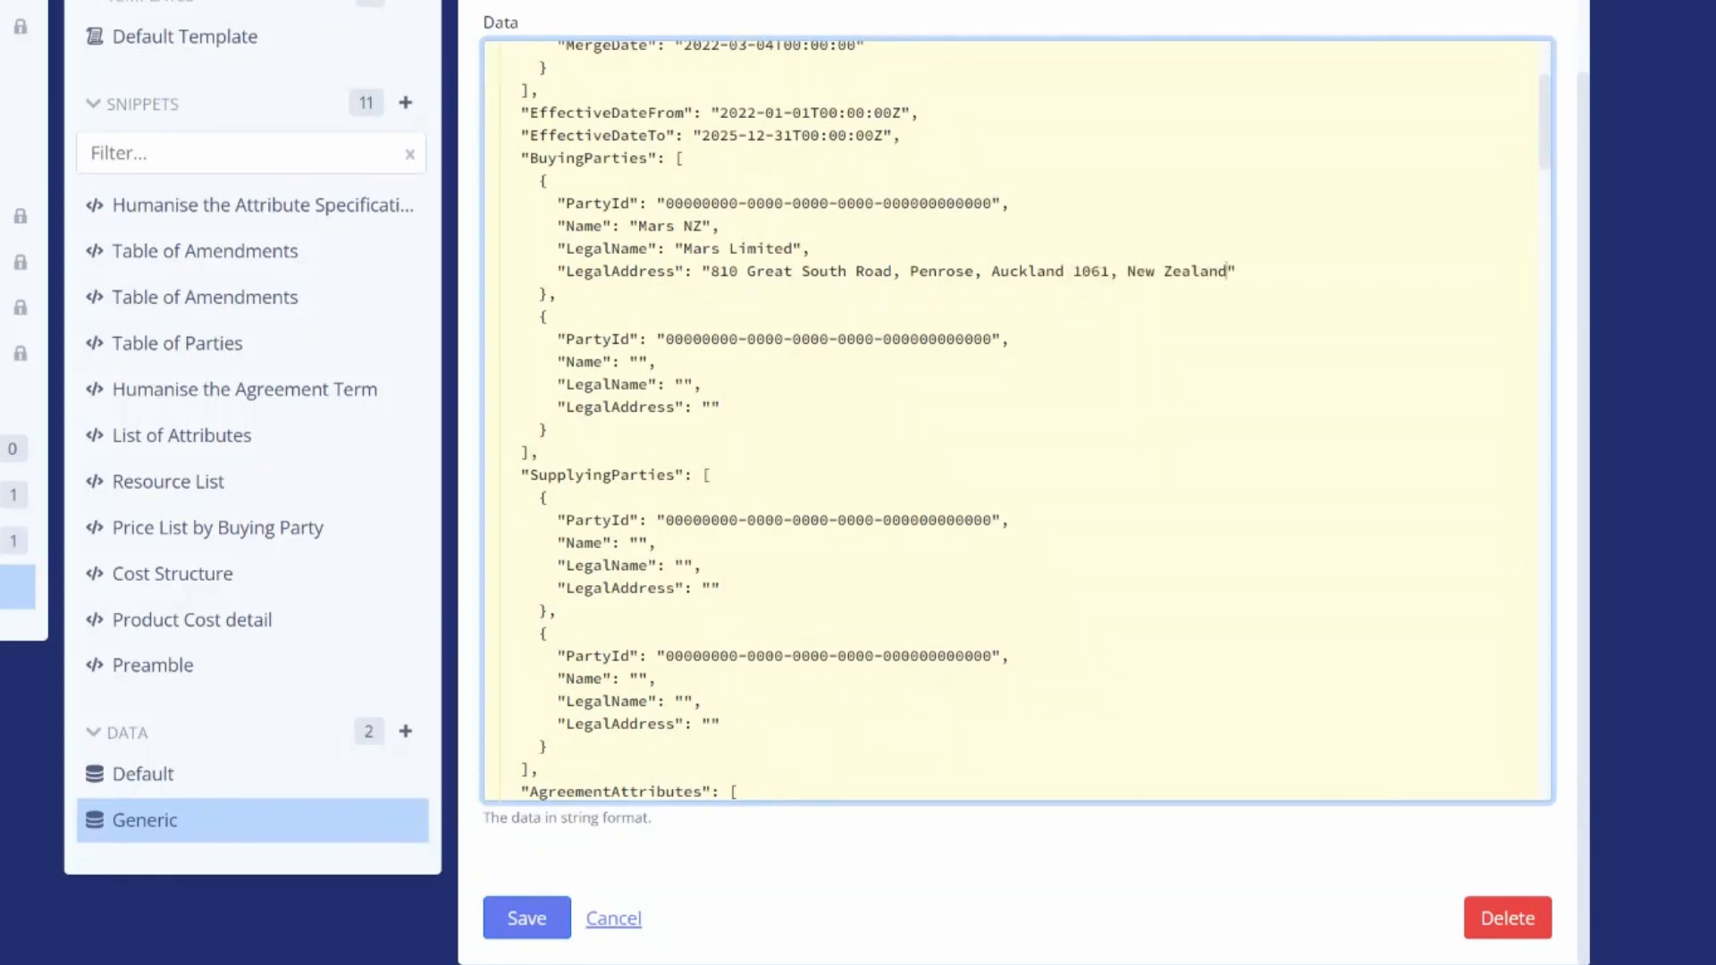
# Fill the second buying party with Name "Mars AU", LegalName "Mars Pty Ltd" and its Australian legal address
pyautogui.click(638, 362)
pyautogui.write('Mars AU')
pyautogui.click(684, 384)
pyautogui.write('Mars Pty Ltd')
pyautogui.click(710, 408)
pyautogui.write('158 Hume Hwy, ')
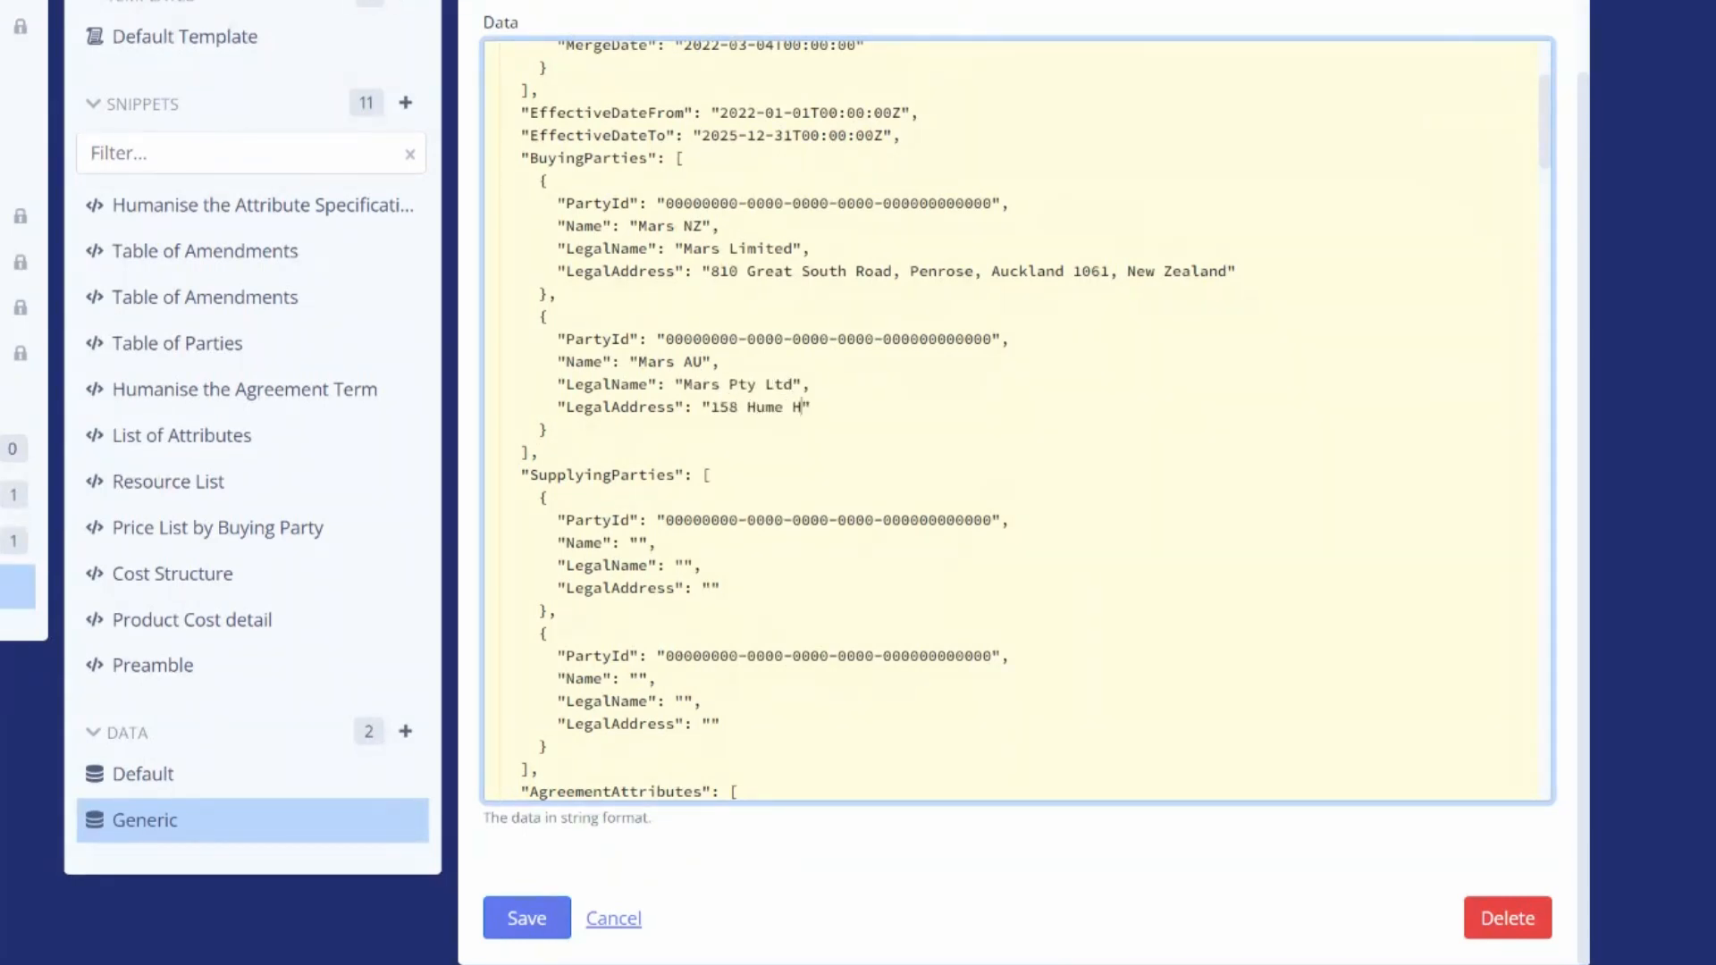
pyautogui.write('Jacaranda, Victor')
pyautogui.write('ia 3021, Austral')
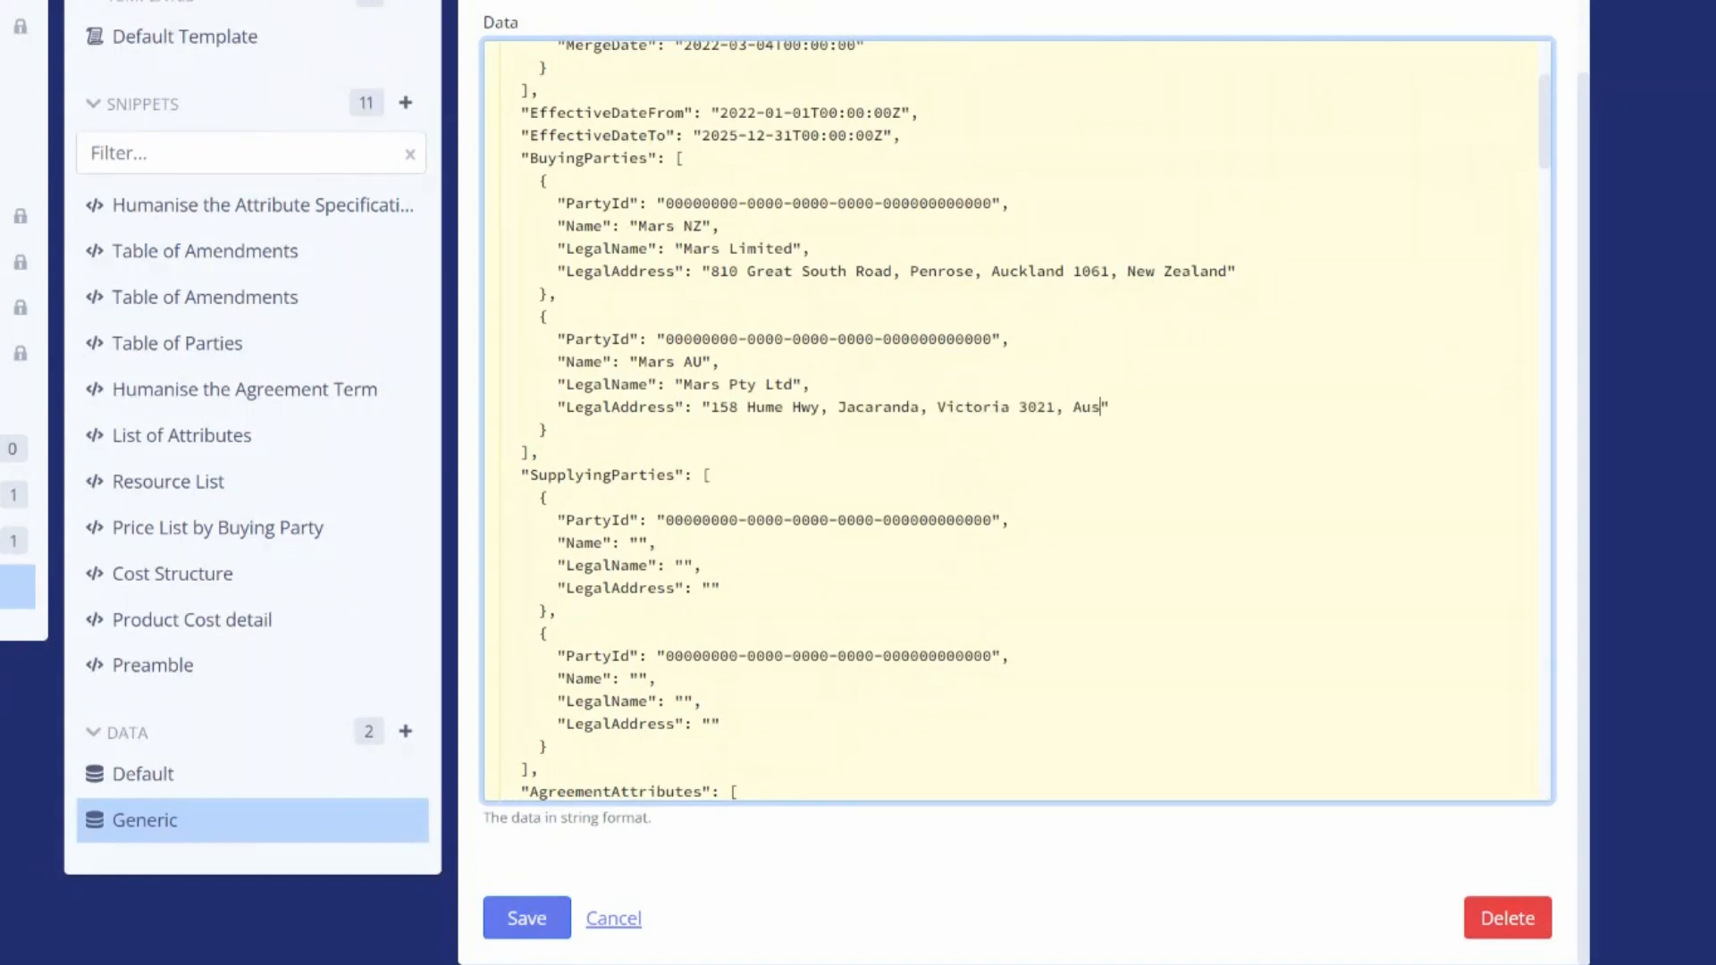
pyautogui.write('ia')
# Fill the first supplying party with Name "Acme Steel", LegalName "Acme Steel Pty Ltd" and its Queensland legal address
pyautogui.click(638, 544)
pyautogui.write('Acme Steel')
pyautogui.click(684, 566)
pyautogui.write('Acme Steel Pty ')
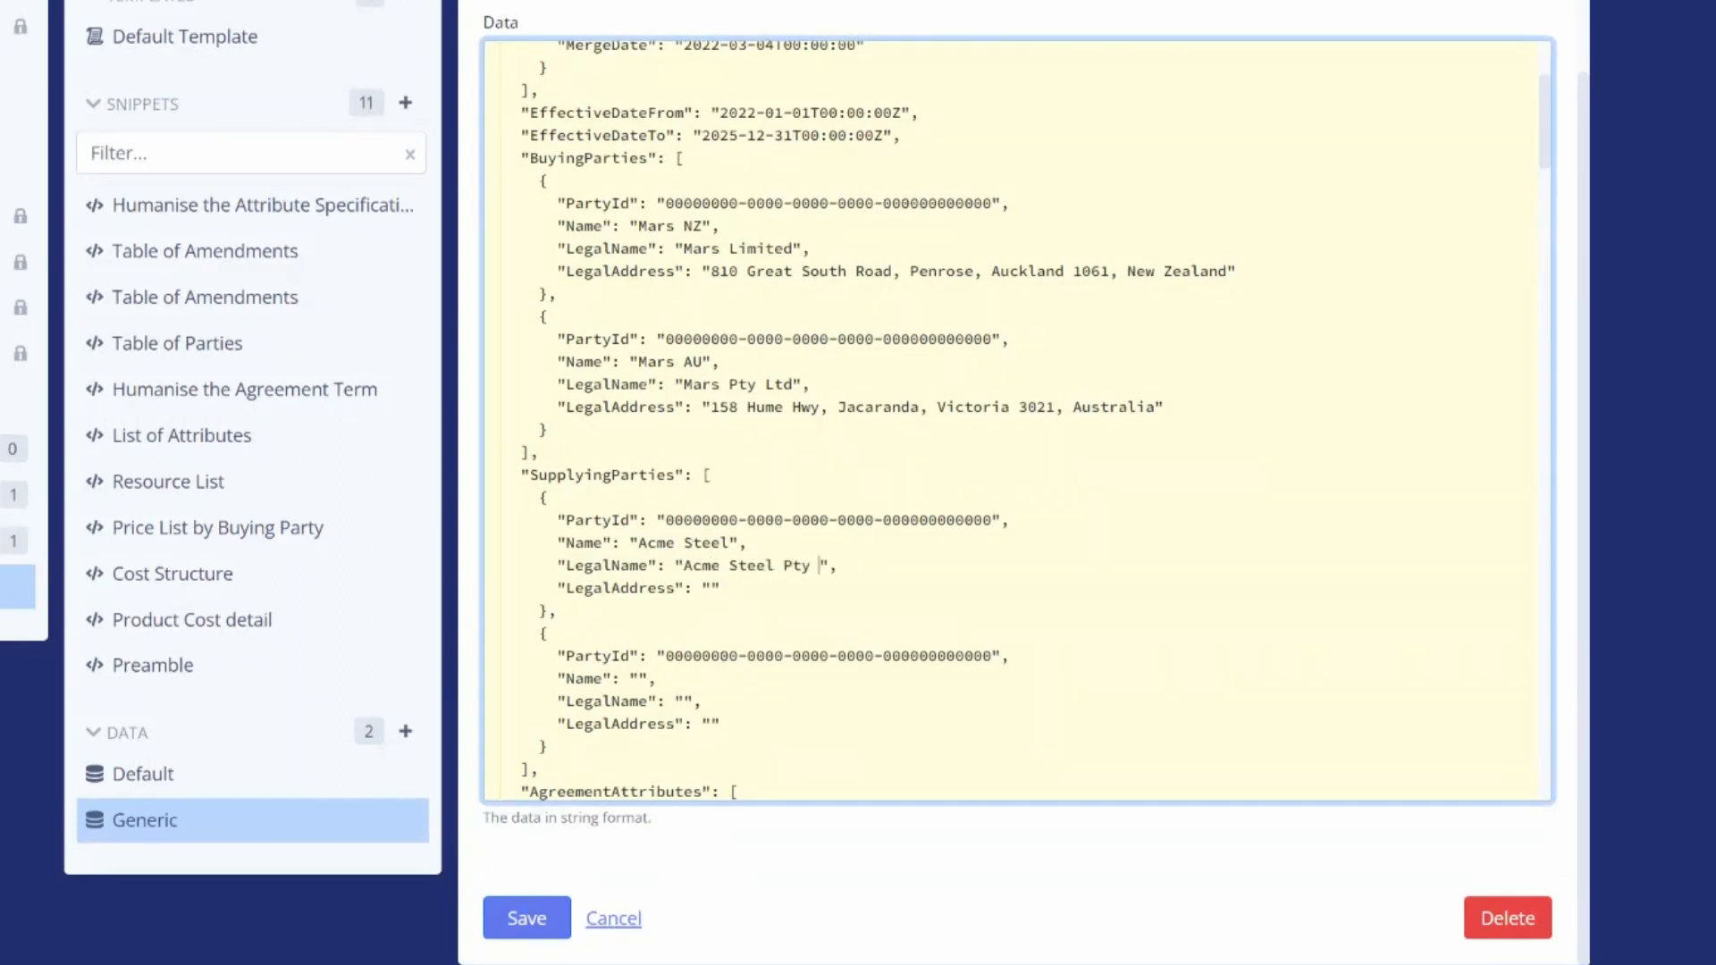
pyautogui.write('Ltd')
pyautogui.click(710, 589)
pyautogui.write('17 Barwara Road, Free')
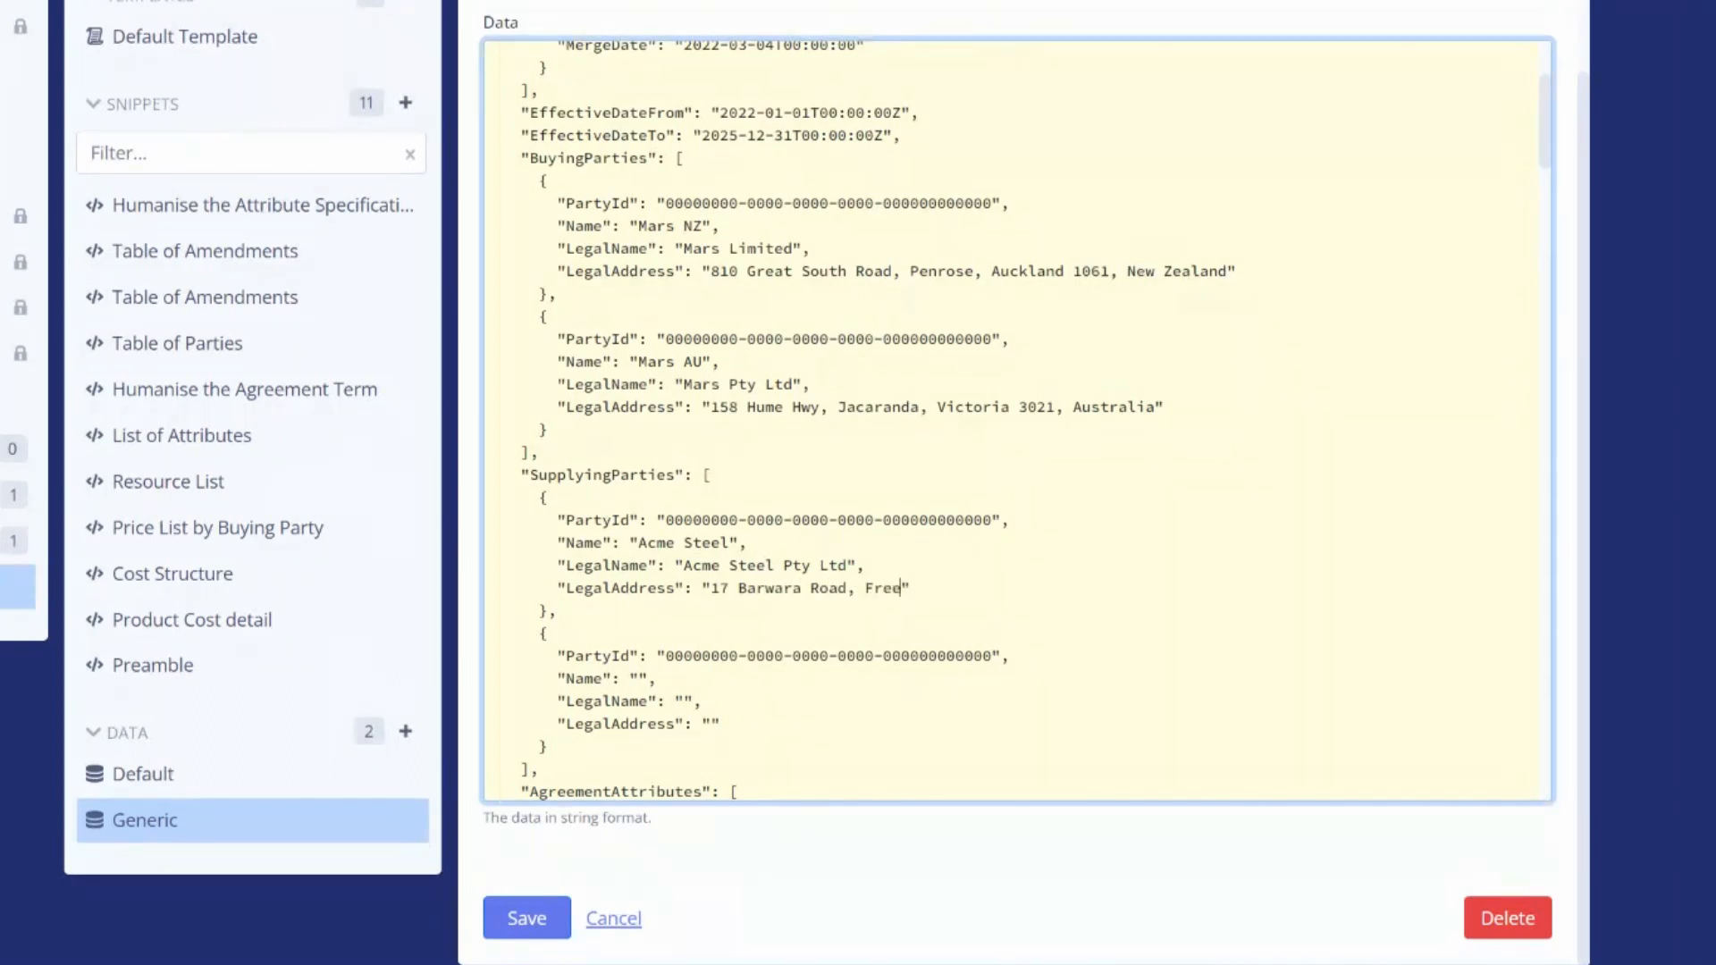
pyautogui.write('way, Queensland 4571, Australia')
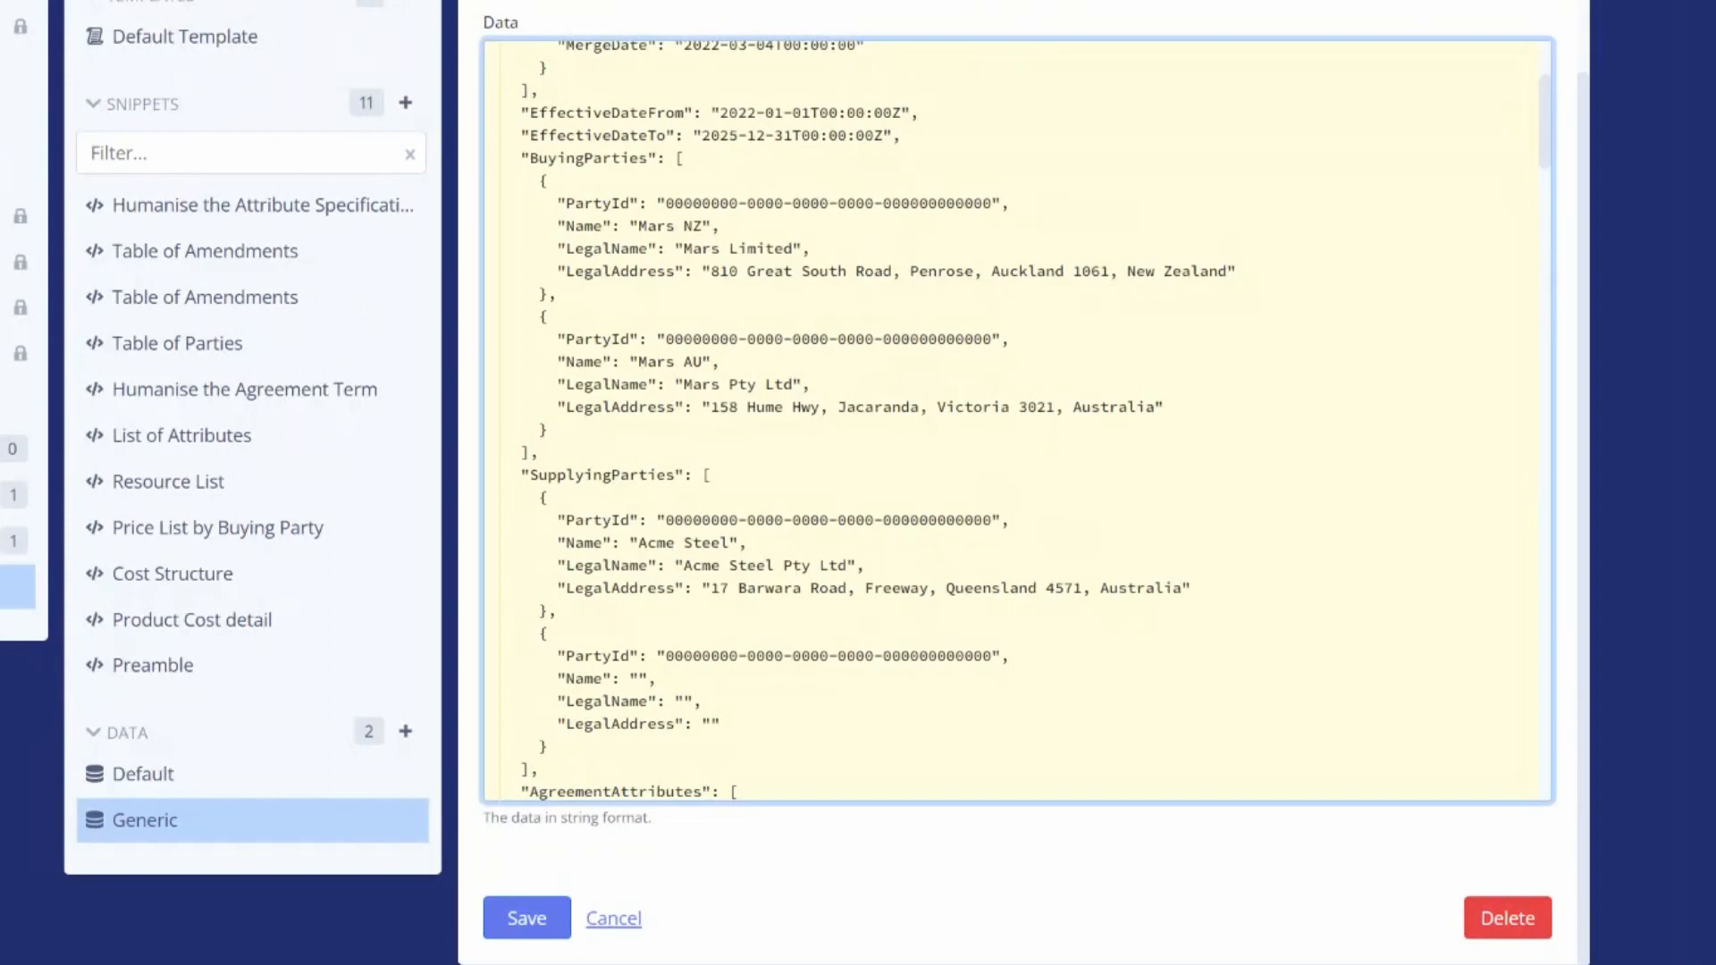
pyautogui.write('Acme Fabrications')
# Fill the second supplying party as "Acme Fabrications", "Acme Steel Fabrications Limited" with its Christchurch address, and save the data
pyautogui.click(684, 701)
pyautogui.write('Acme Steel Fabric')
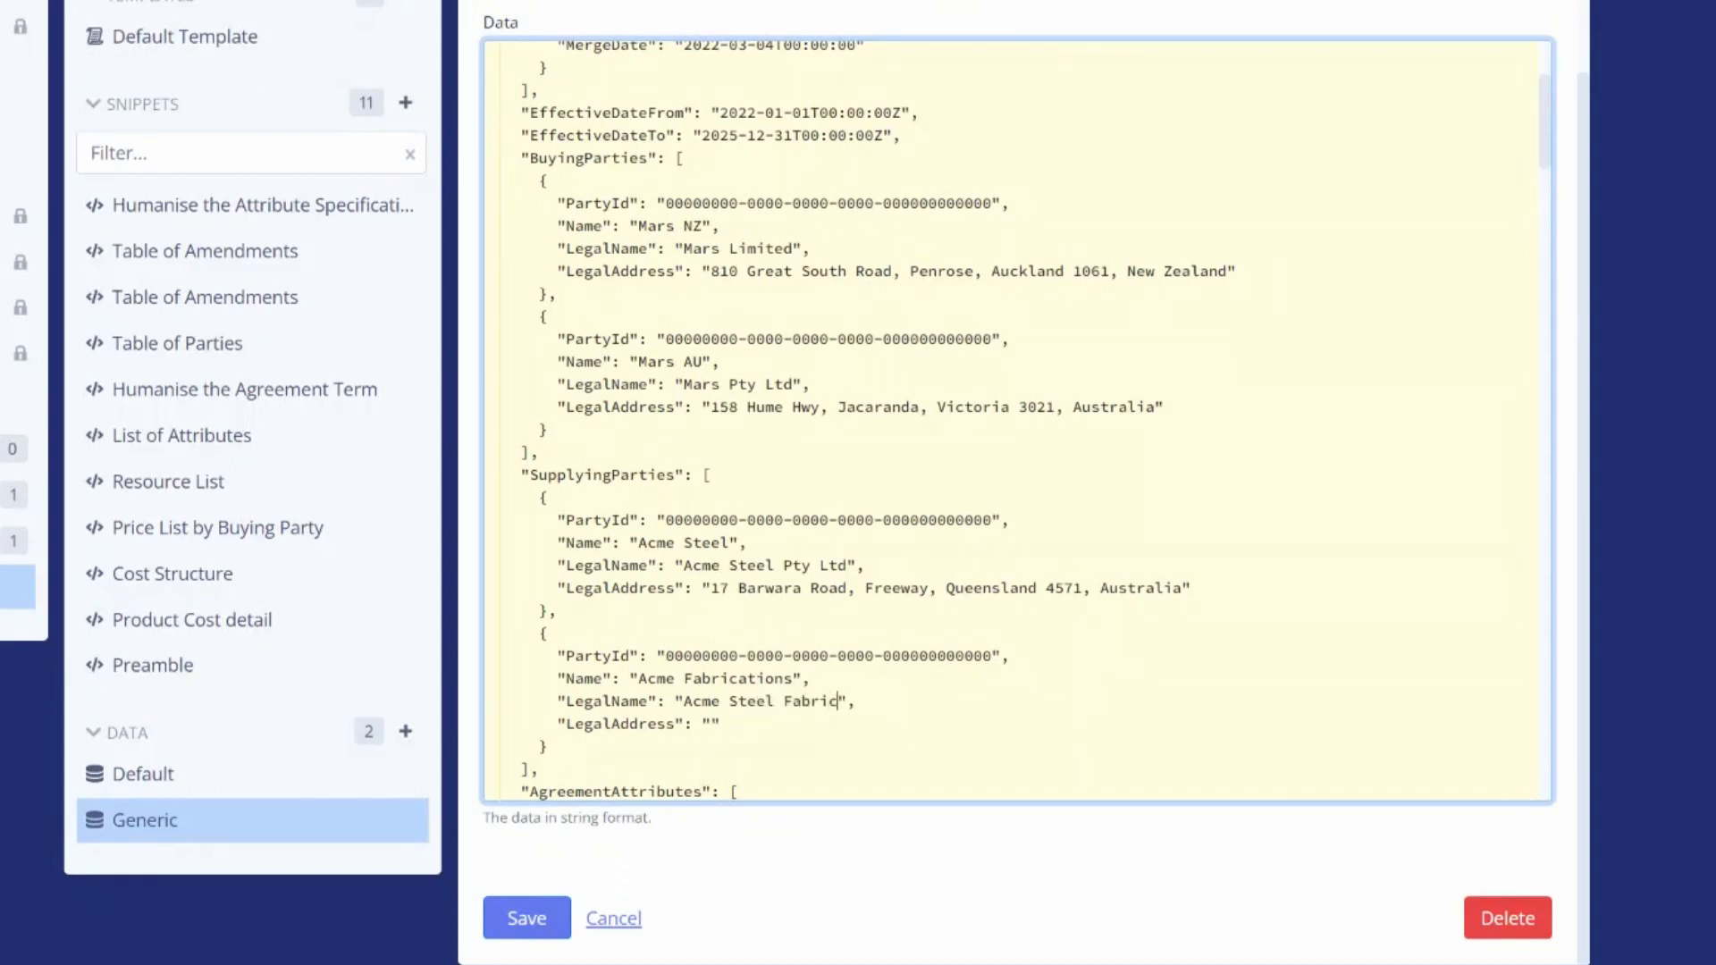
pyautogui.write('ations Limited')
pyautogui.click(710, 724)
pyautogui.write('454 Thornton R')
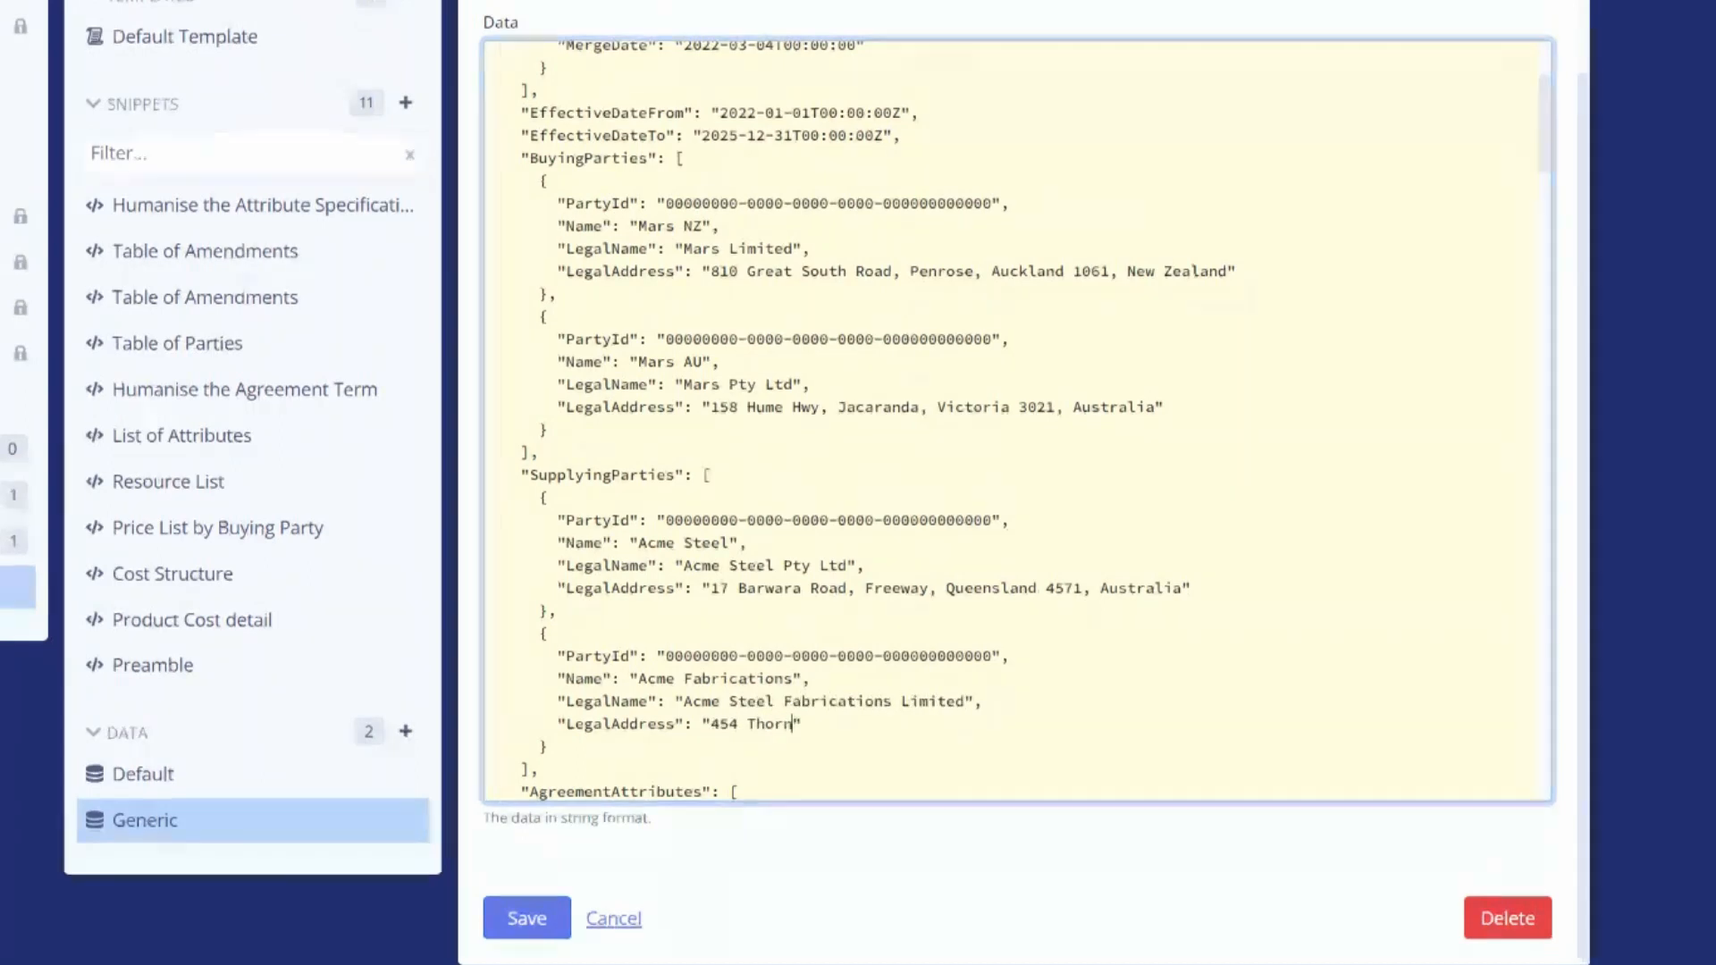
pyautogui.write('oad, Christchurc')
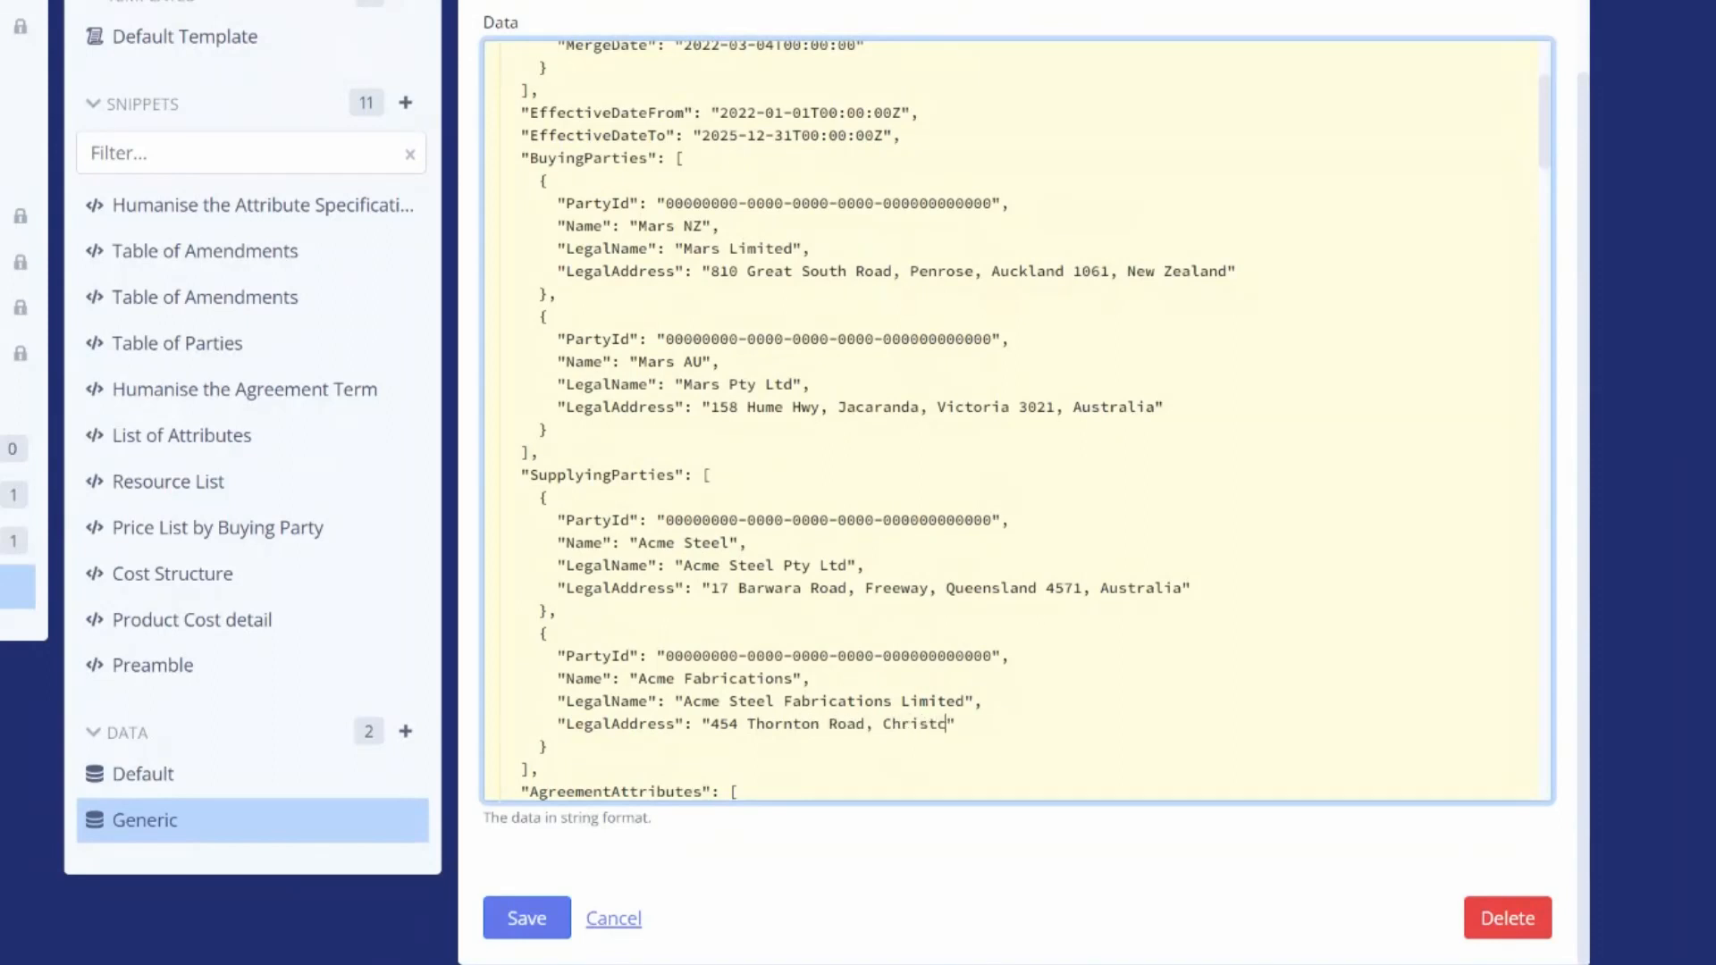
pyautogui.write('h 7674, New Zealand')
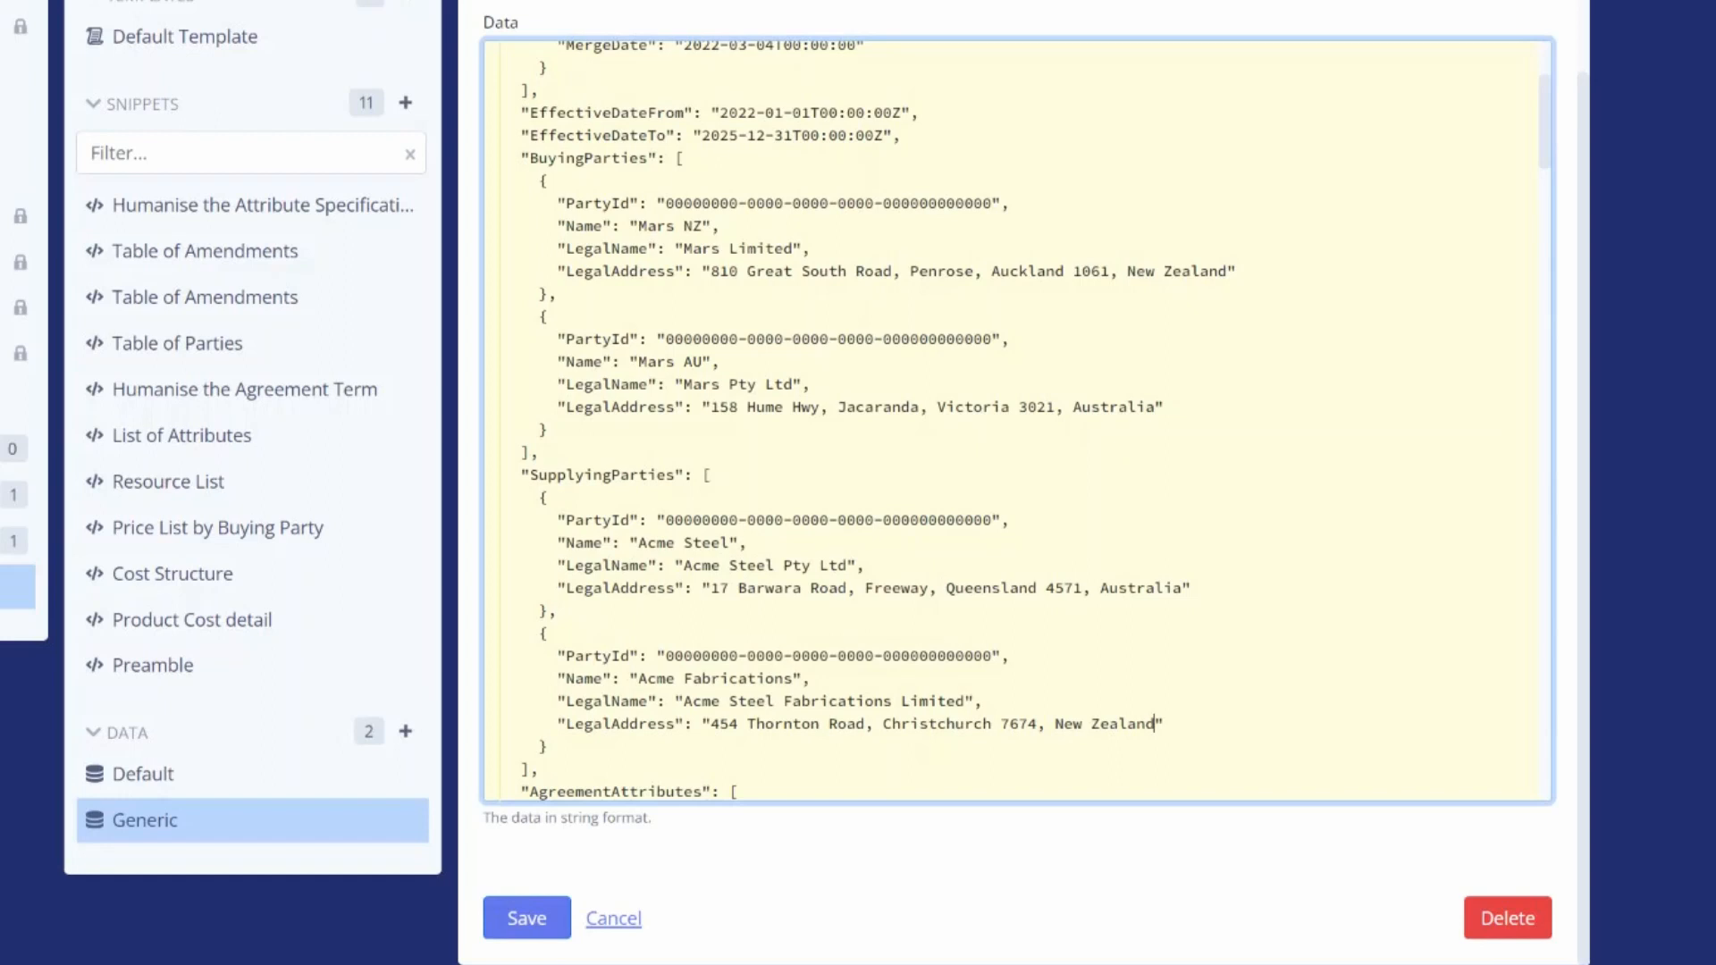
pyautogui.click(532, 925)
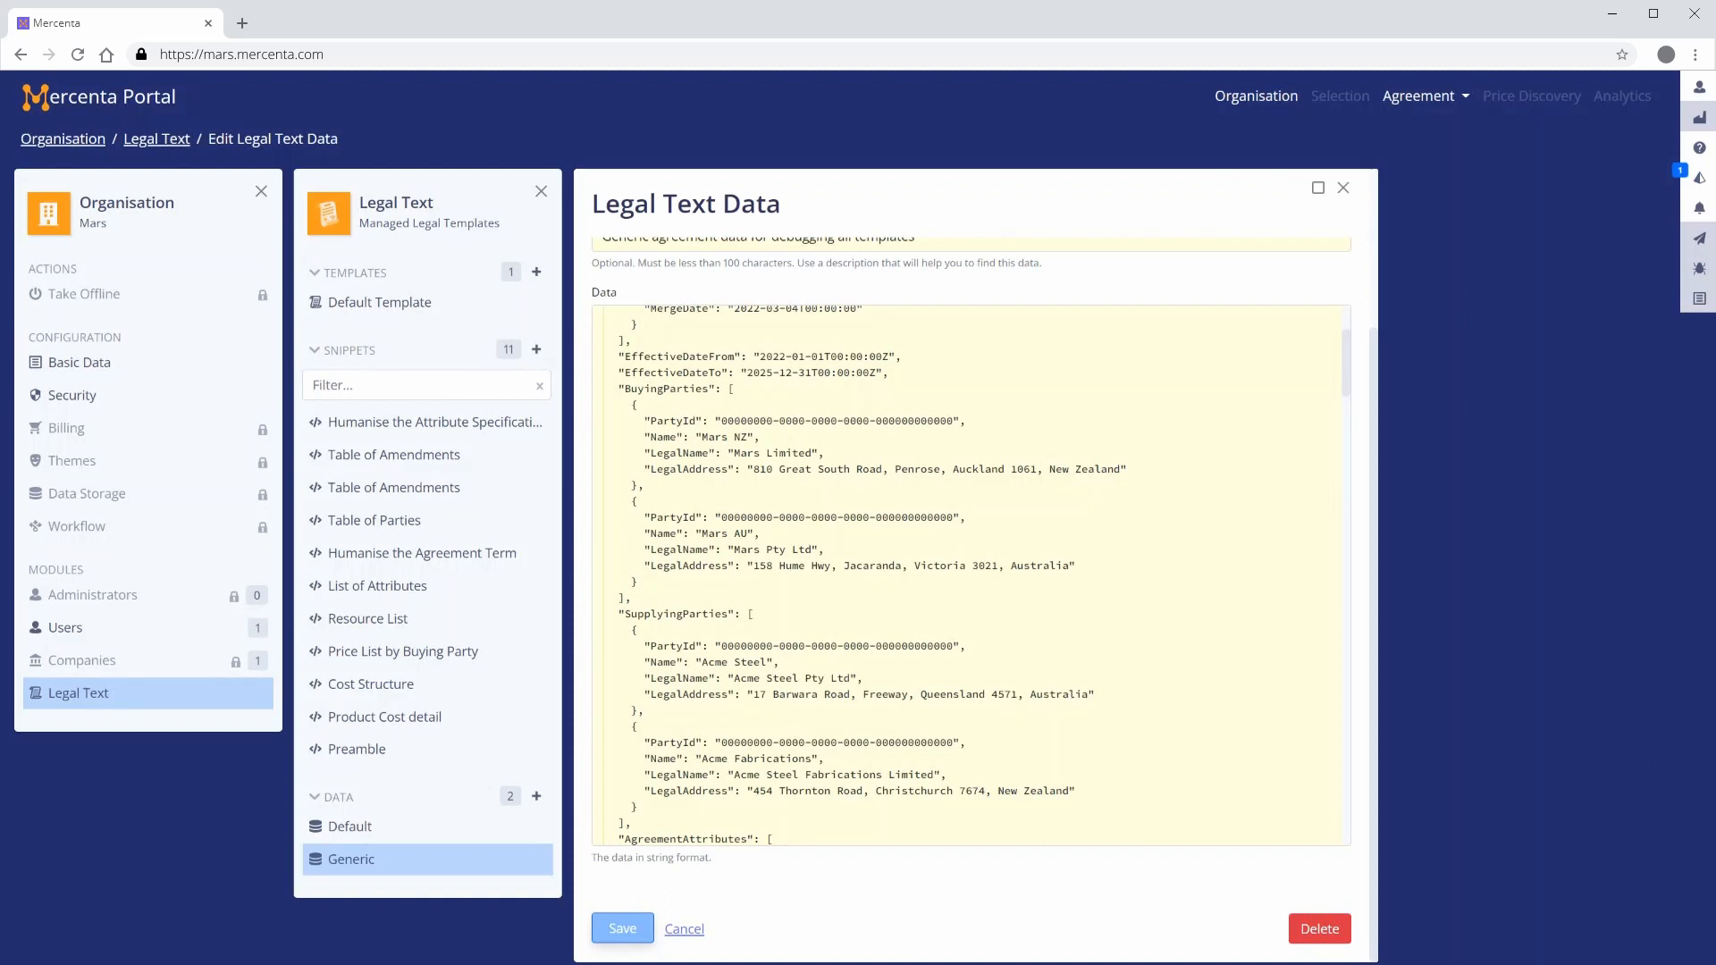
# Delete the Default legal text data entry
pyautogui.click(348, 826)
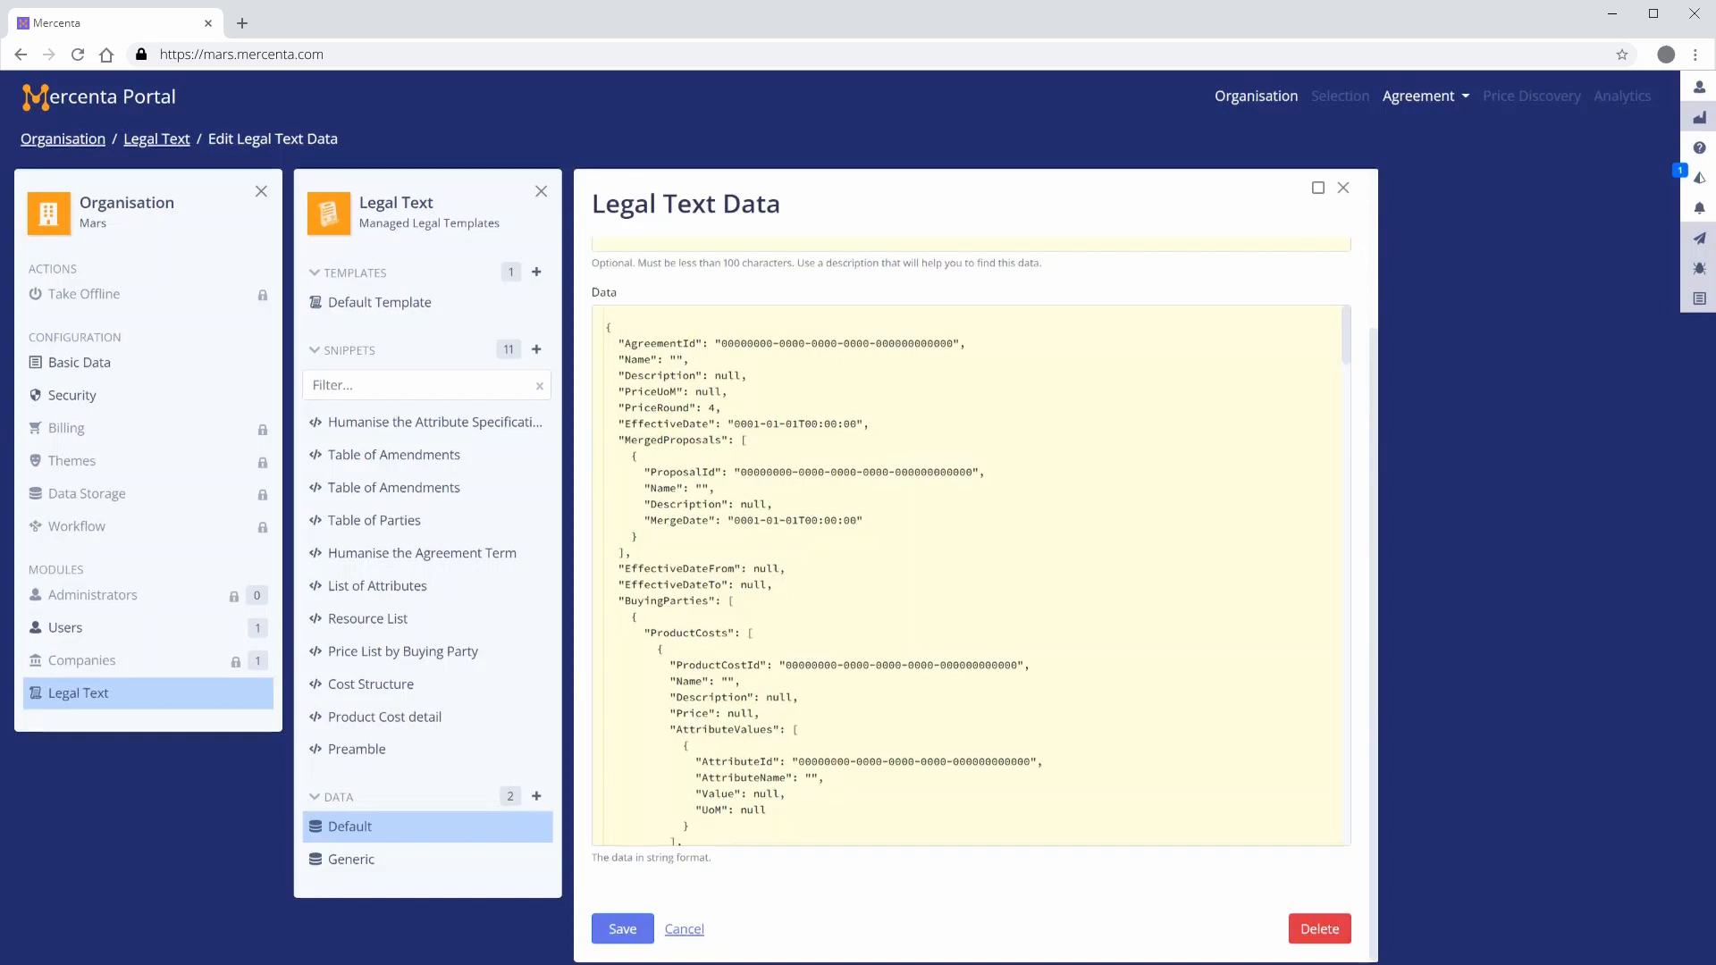
pyautogui.click(1321, 928)
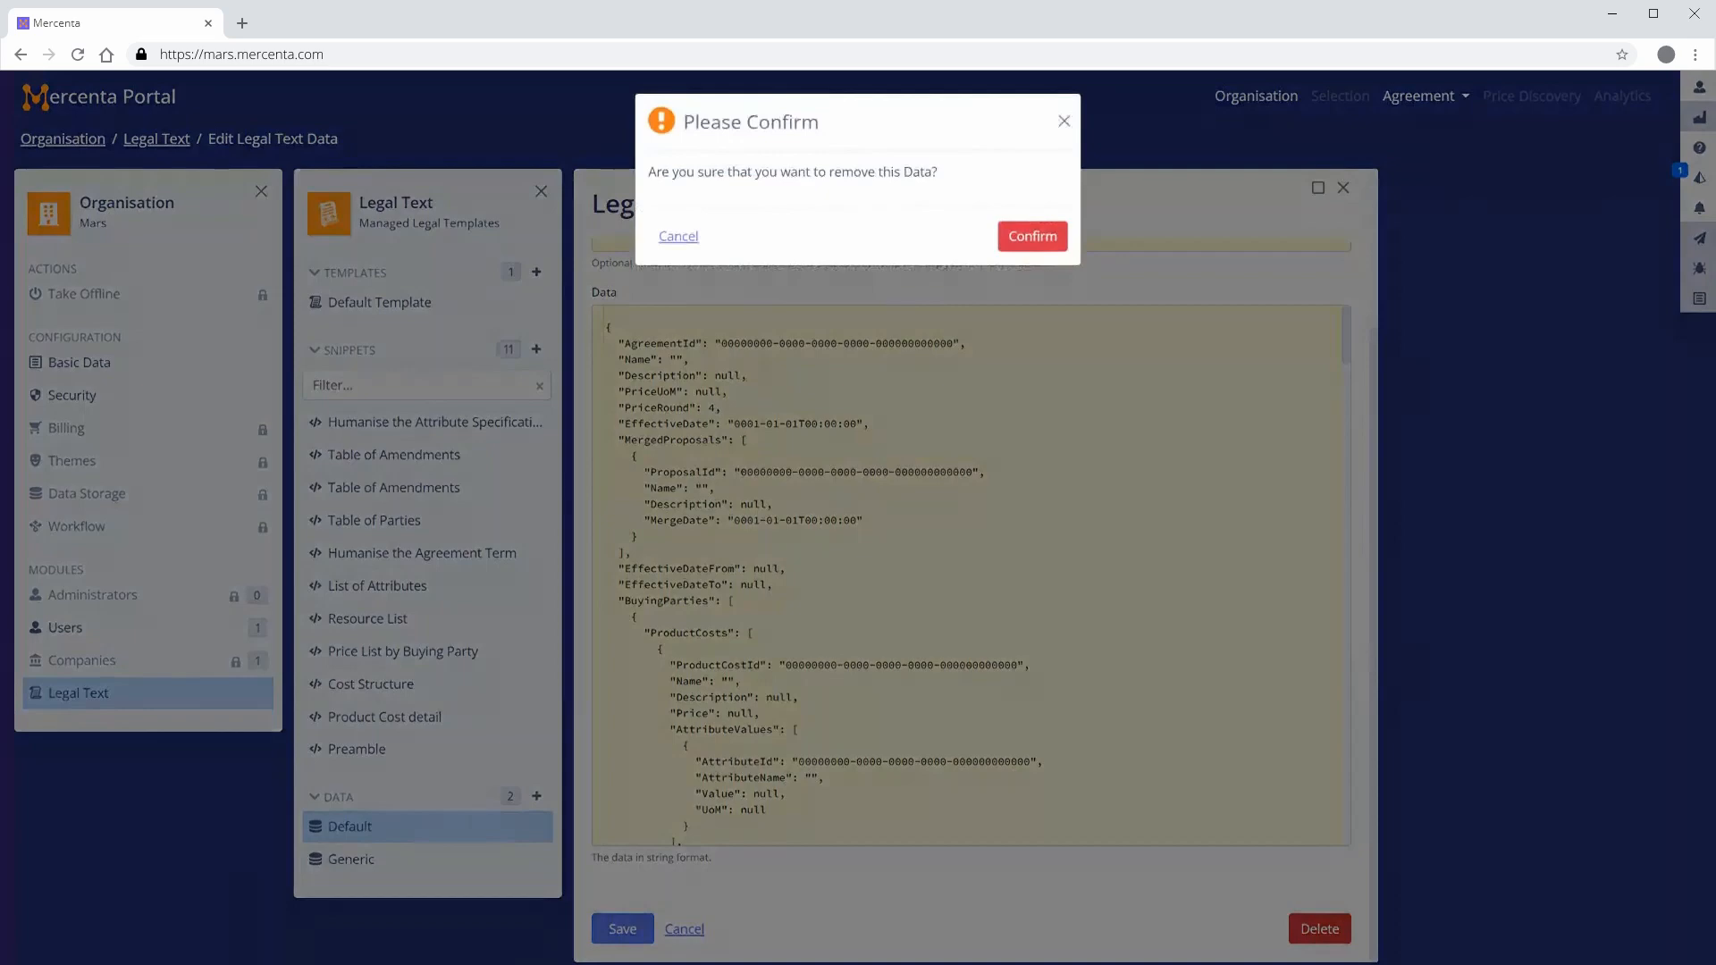
pyautogui.click(1029, 240)
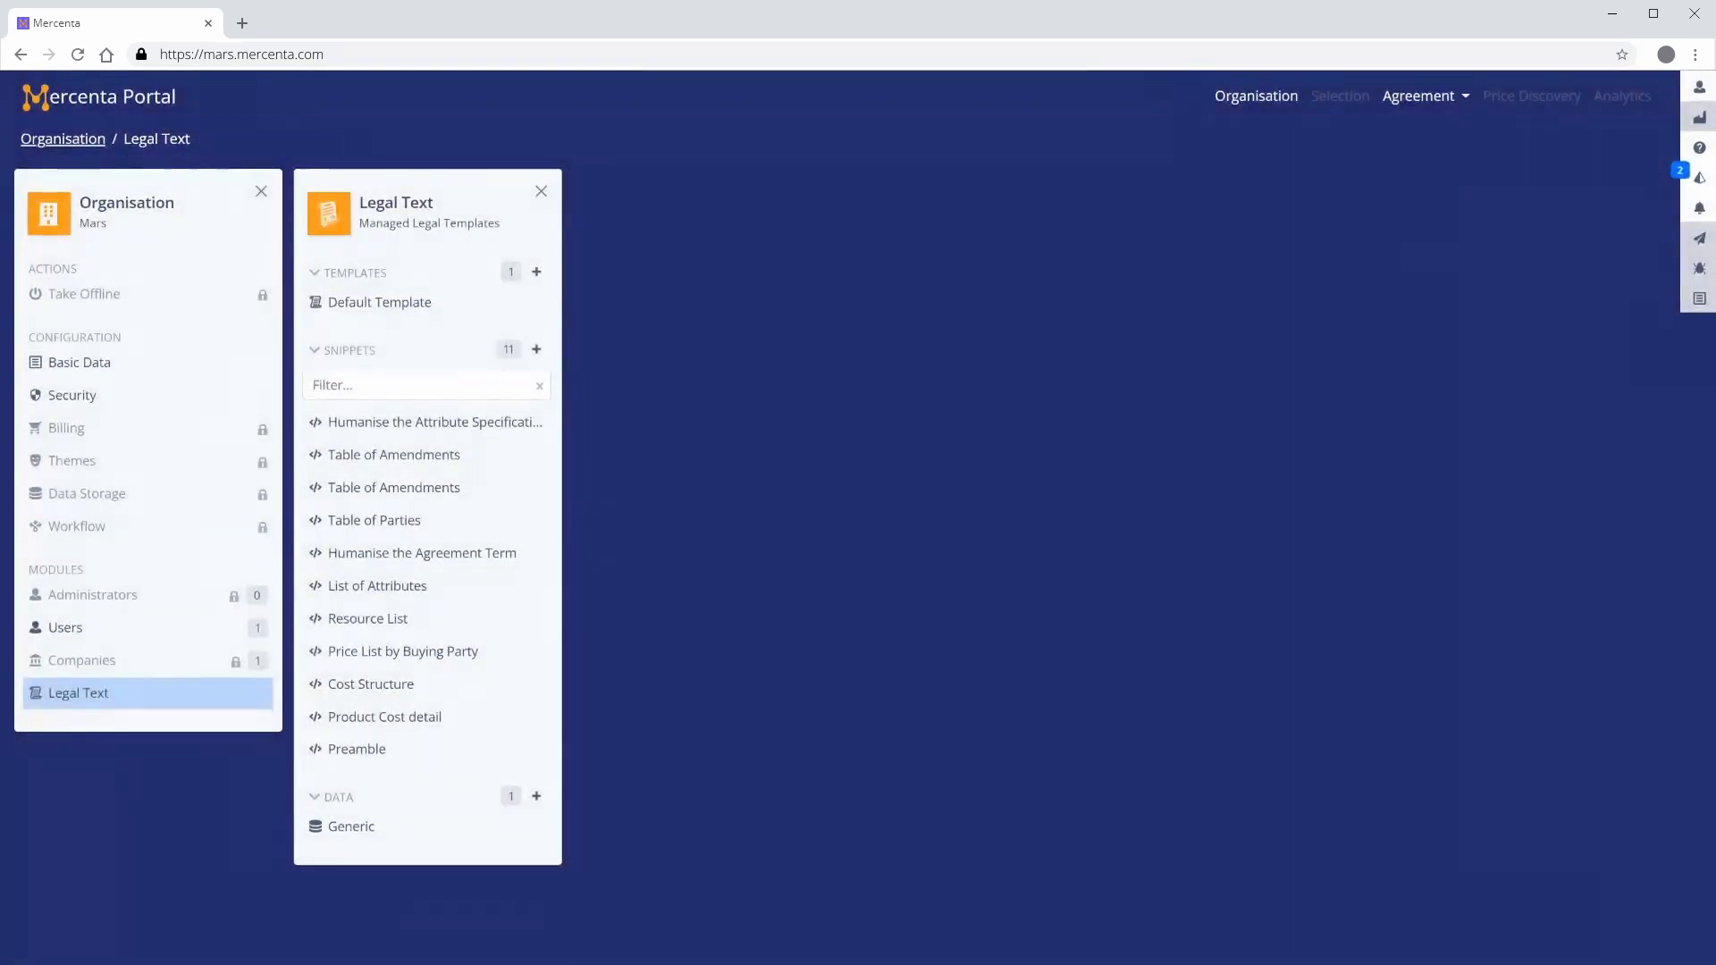
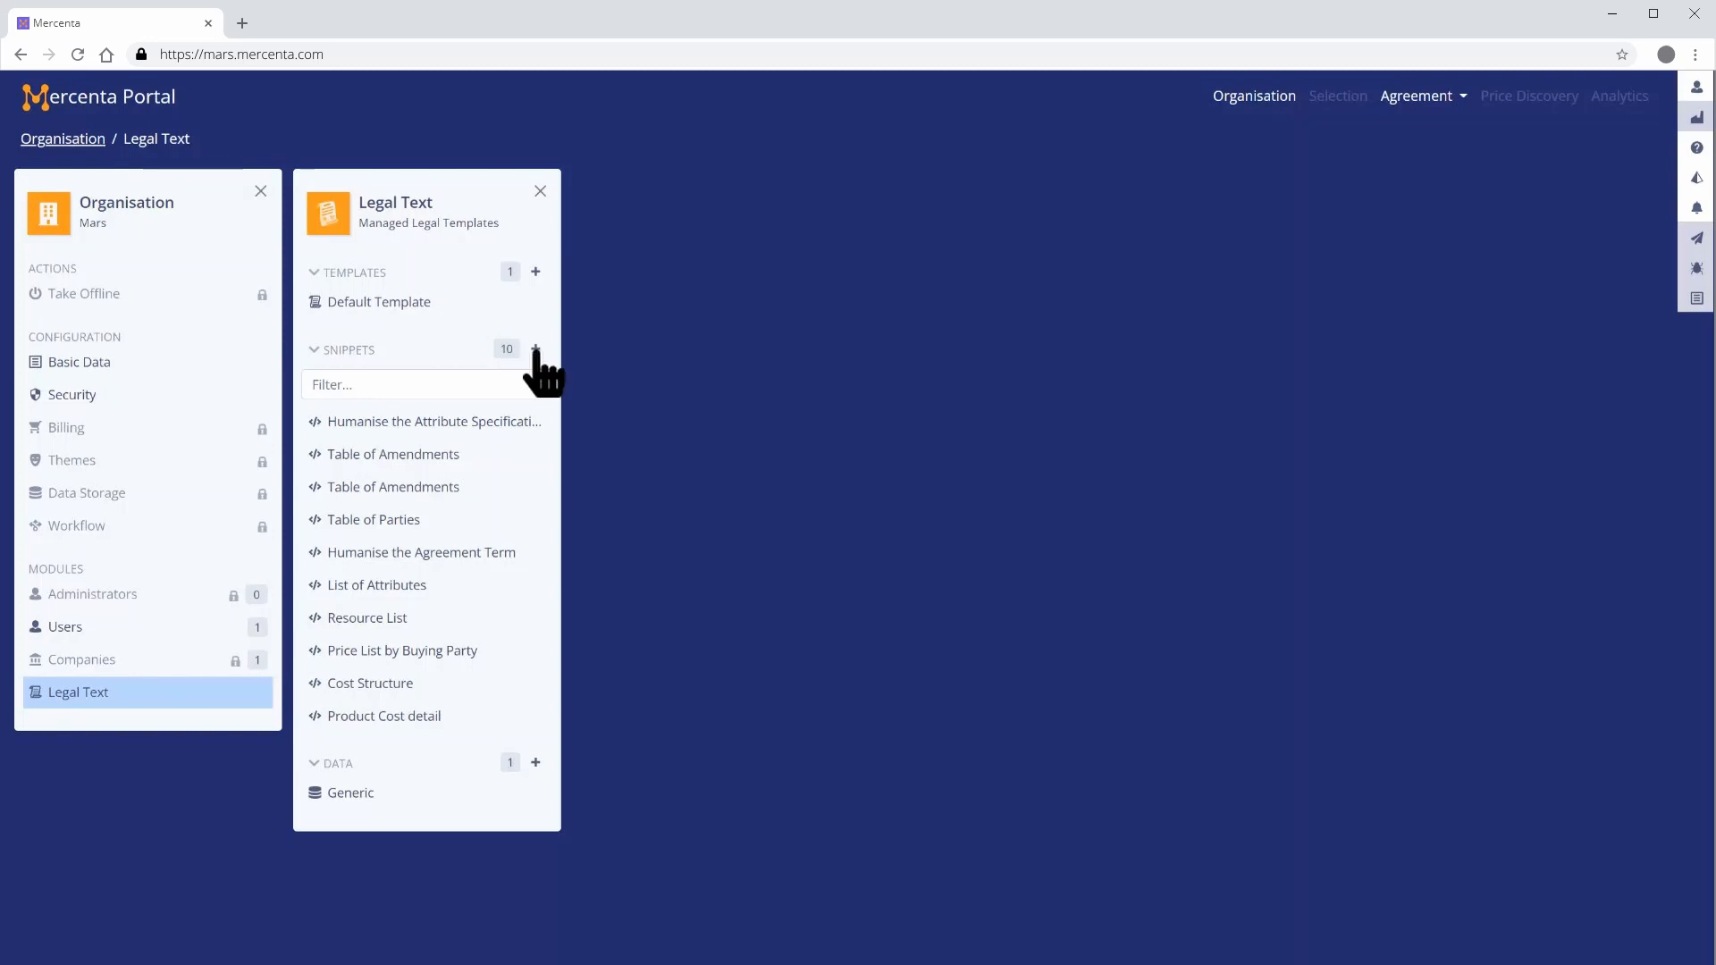
# Add a new legal text snippet named "Preamble" with description "Preamble or recitals used for all agreements" and save it
pyautogui.click(536, 349)
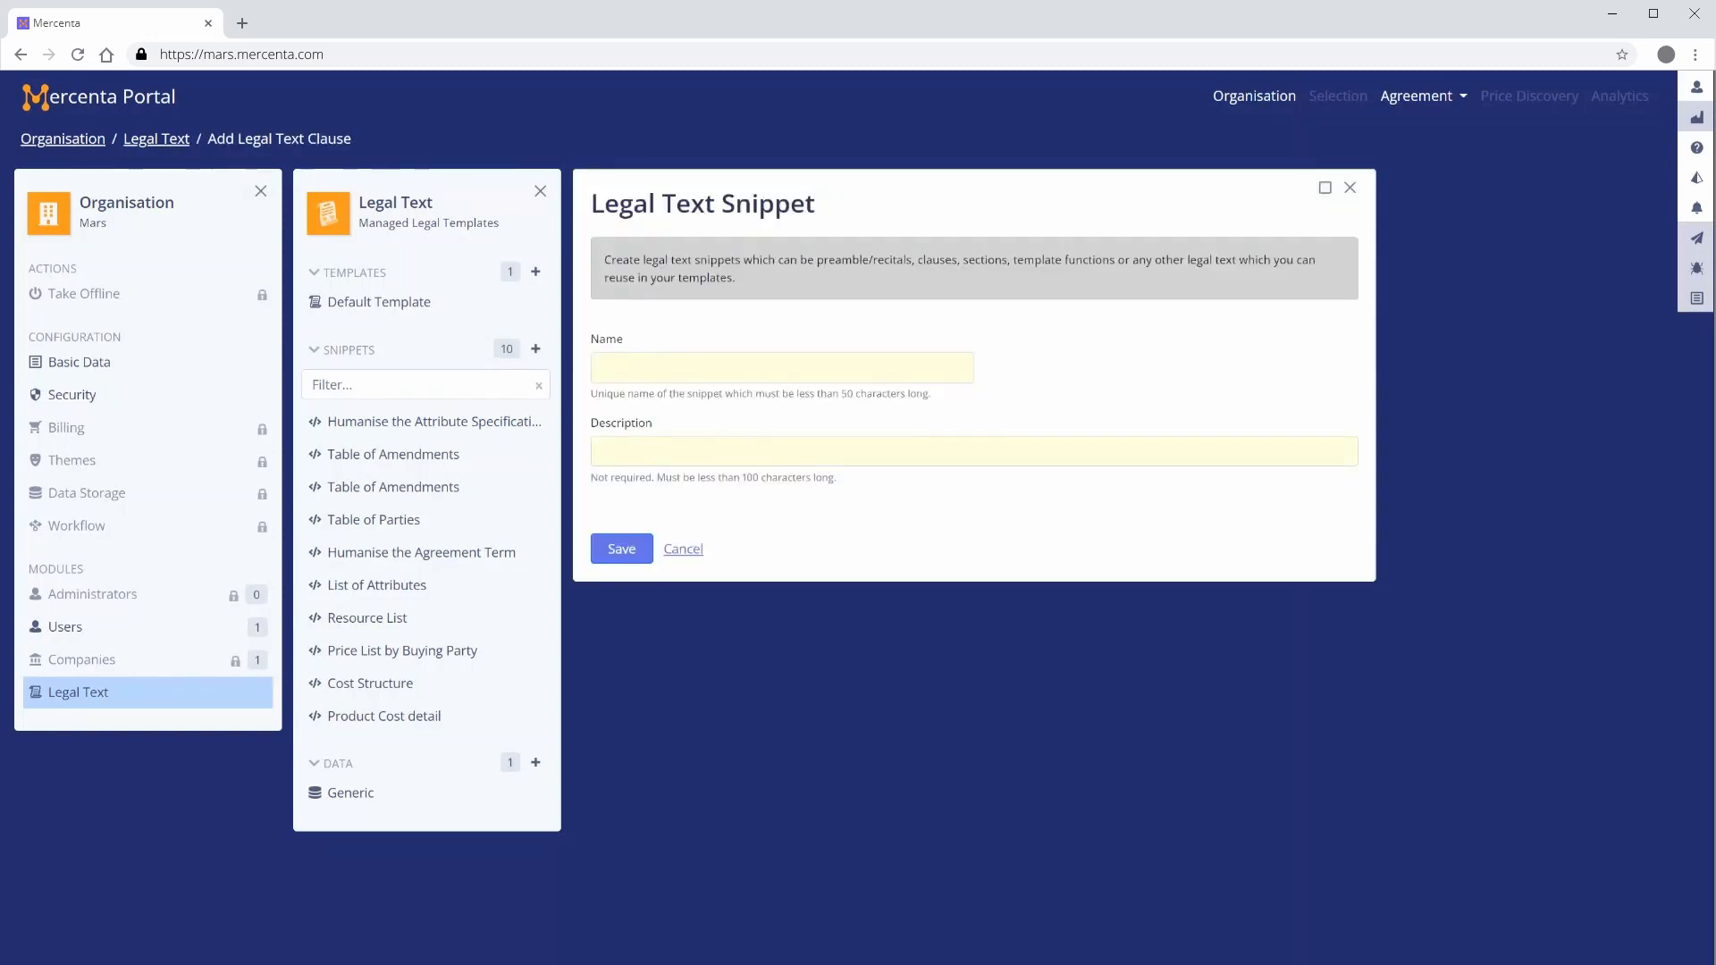
pyautogui.write('Preamble')
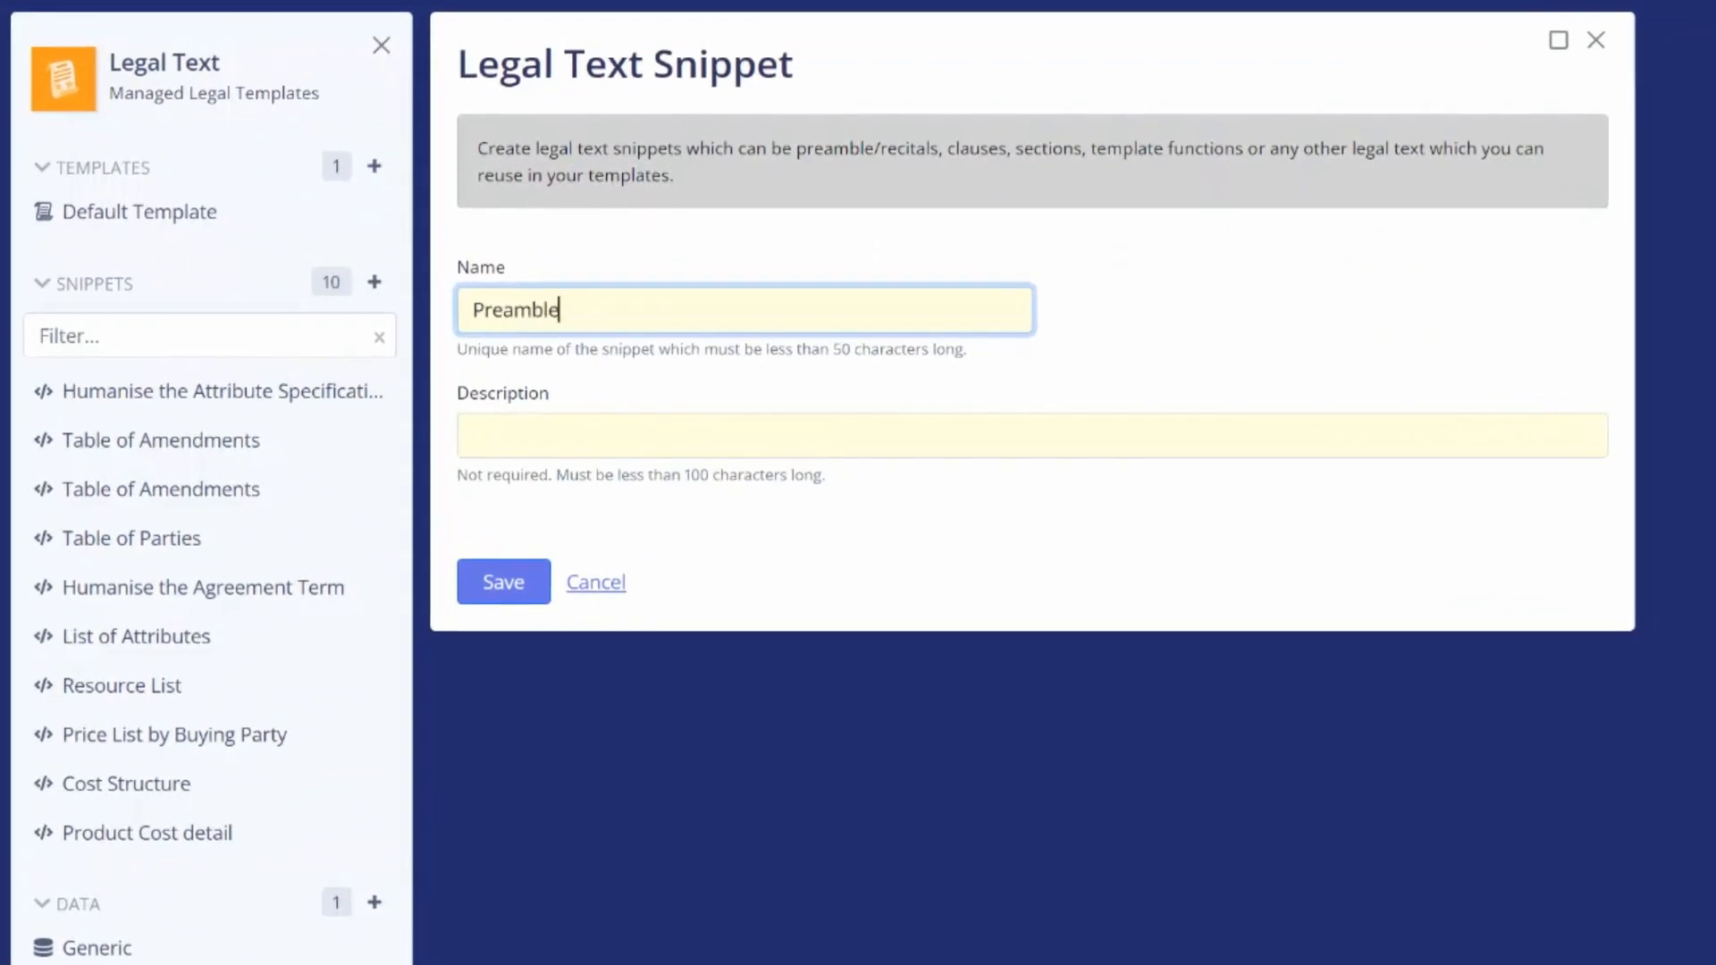
pyautogui.press('Tab')
pyautogui.write('Preamble')
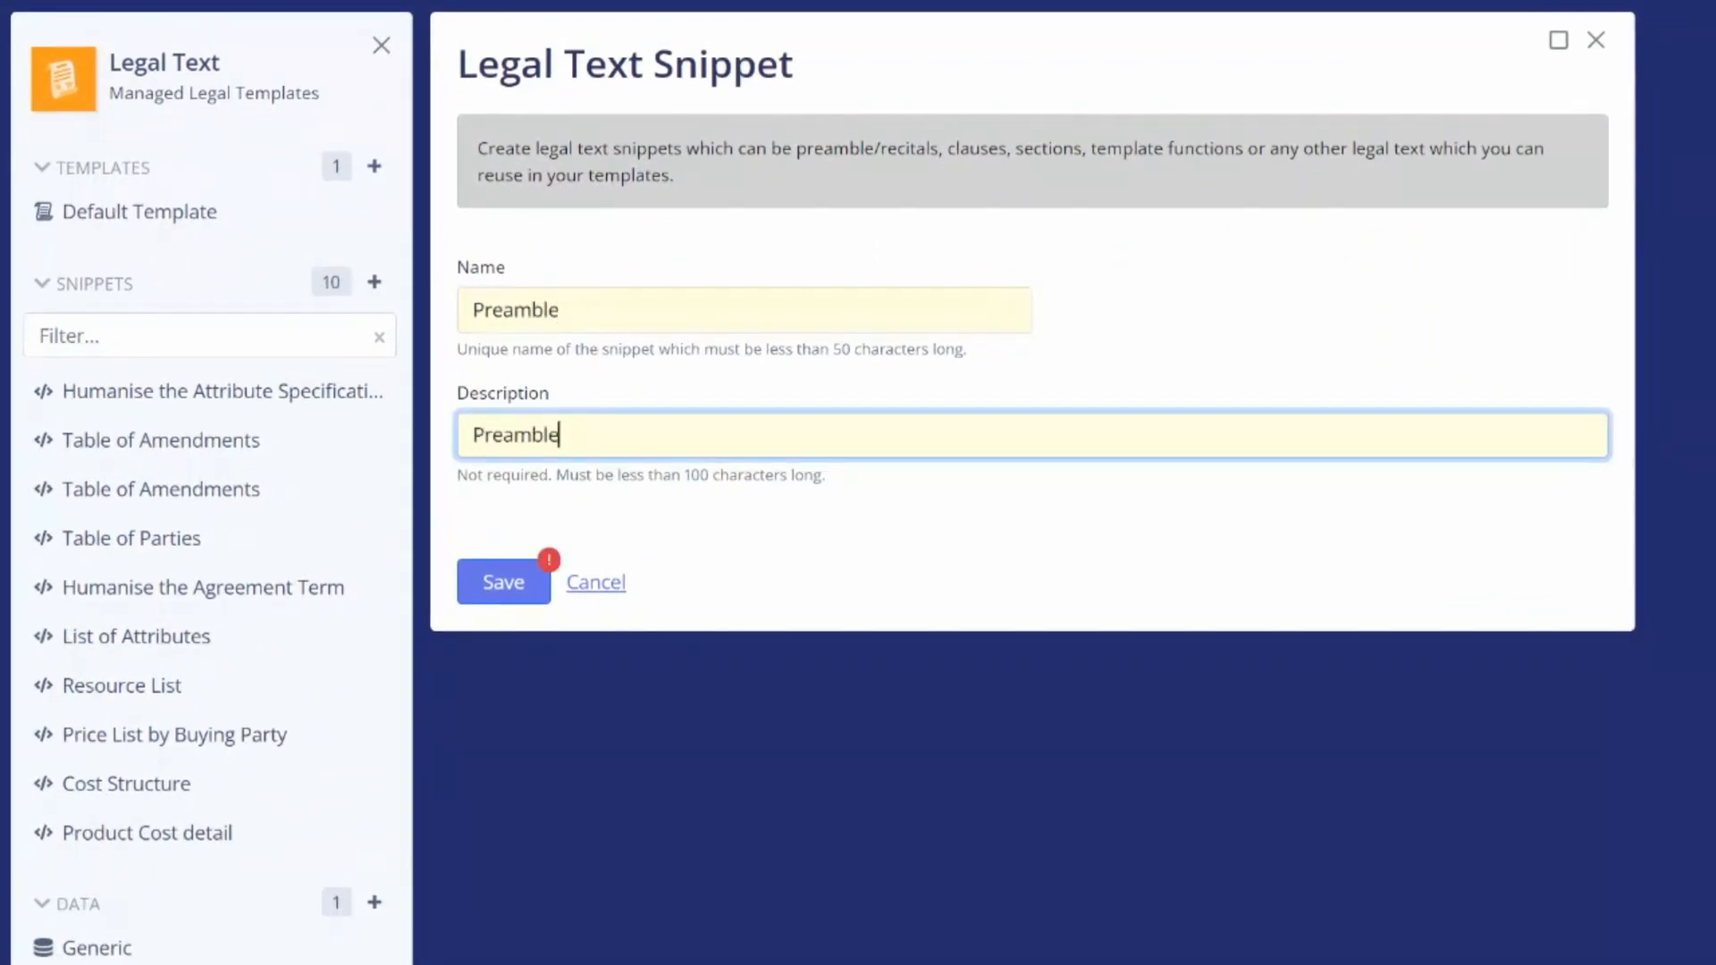
pyautogui.write(' or recitals used for all ag')
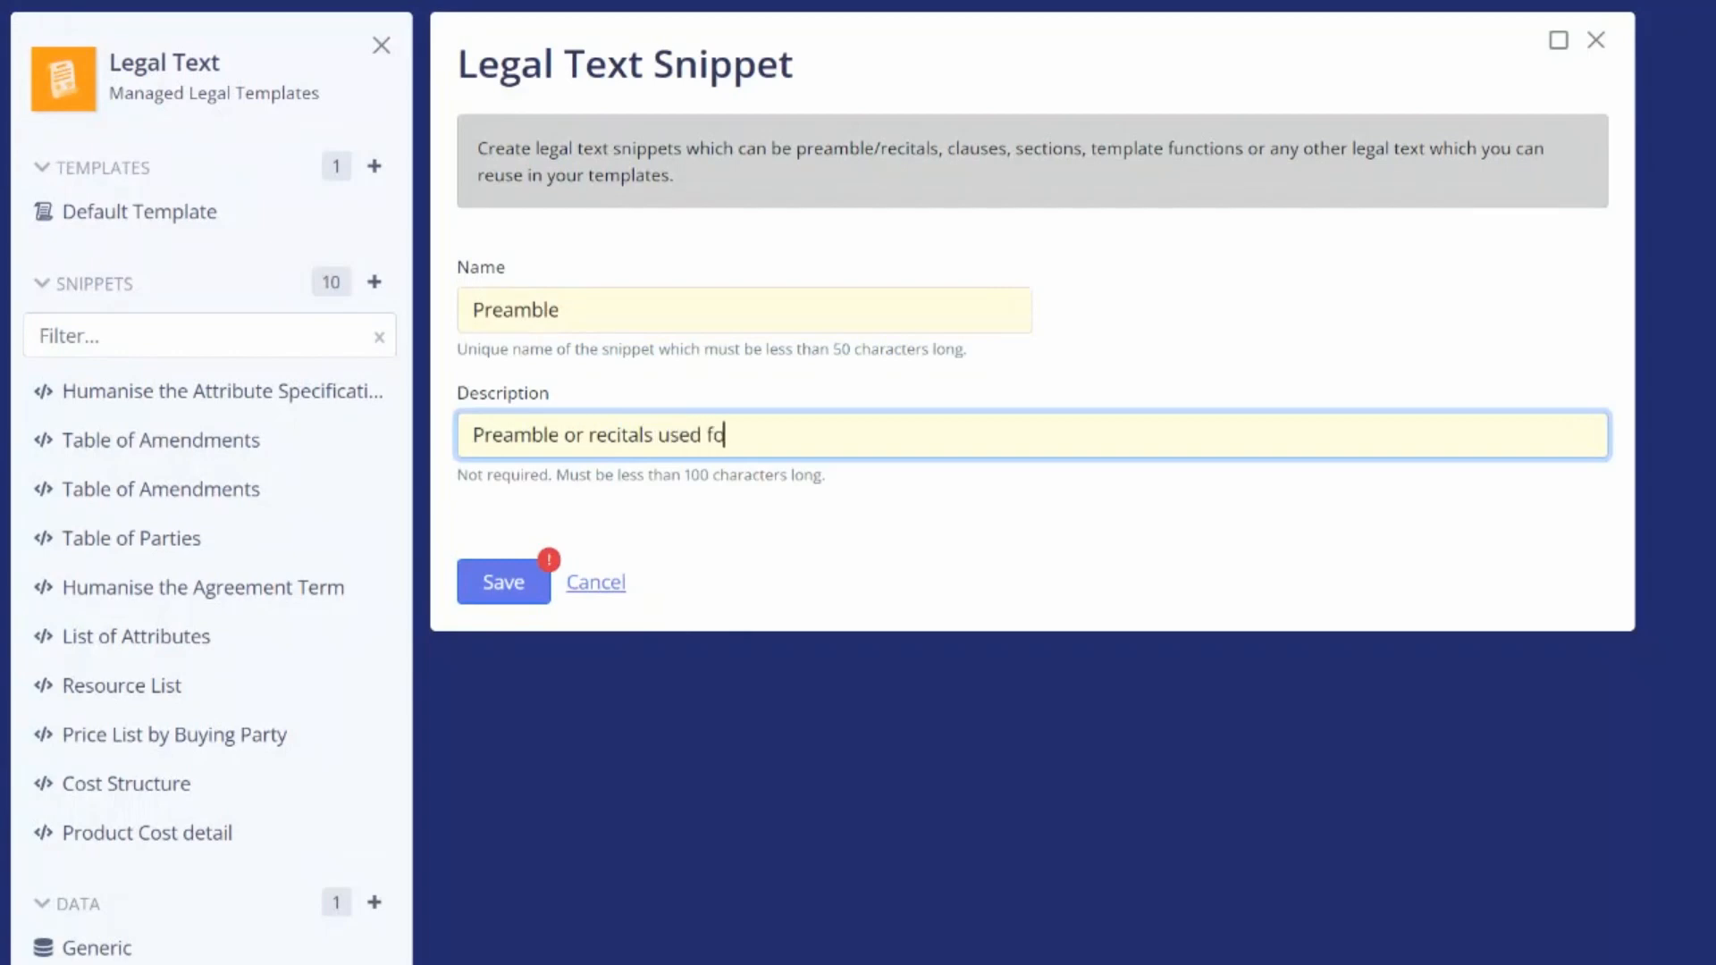
pyautogui.write('reements')
pyautogui.click(503, 590)
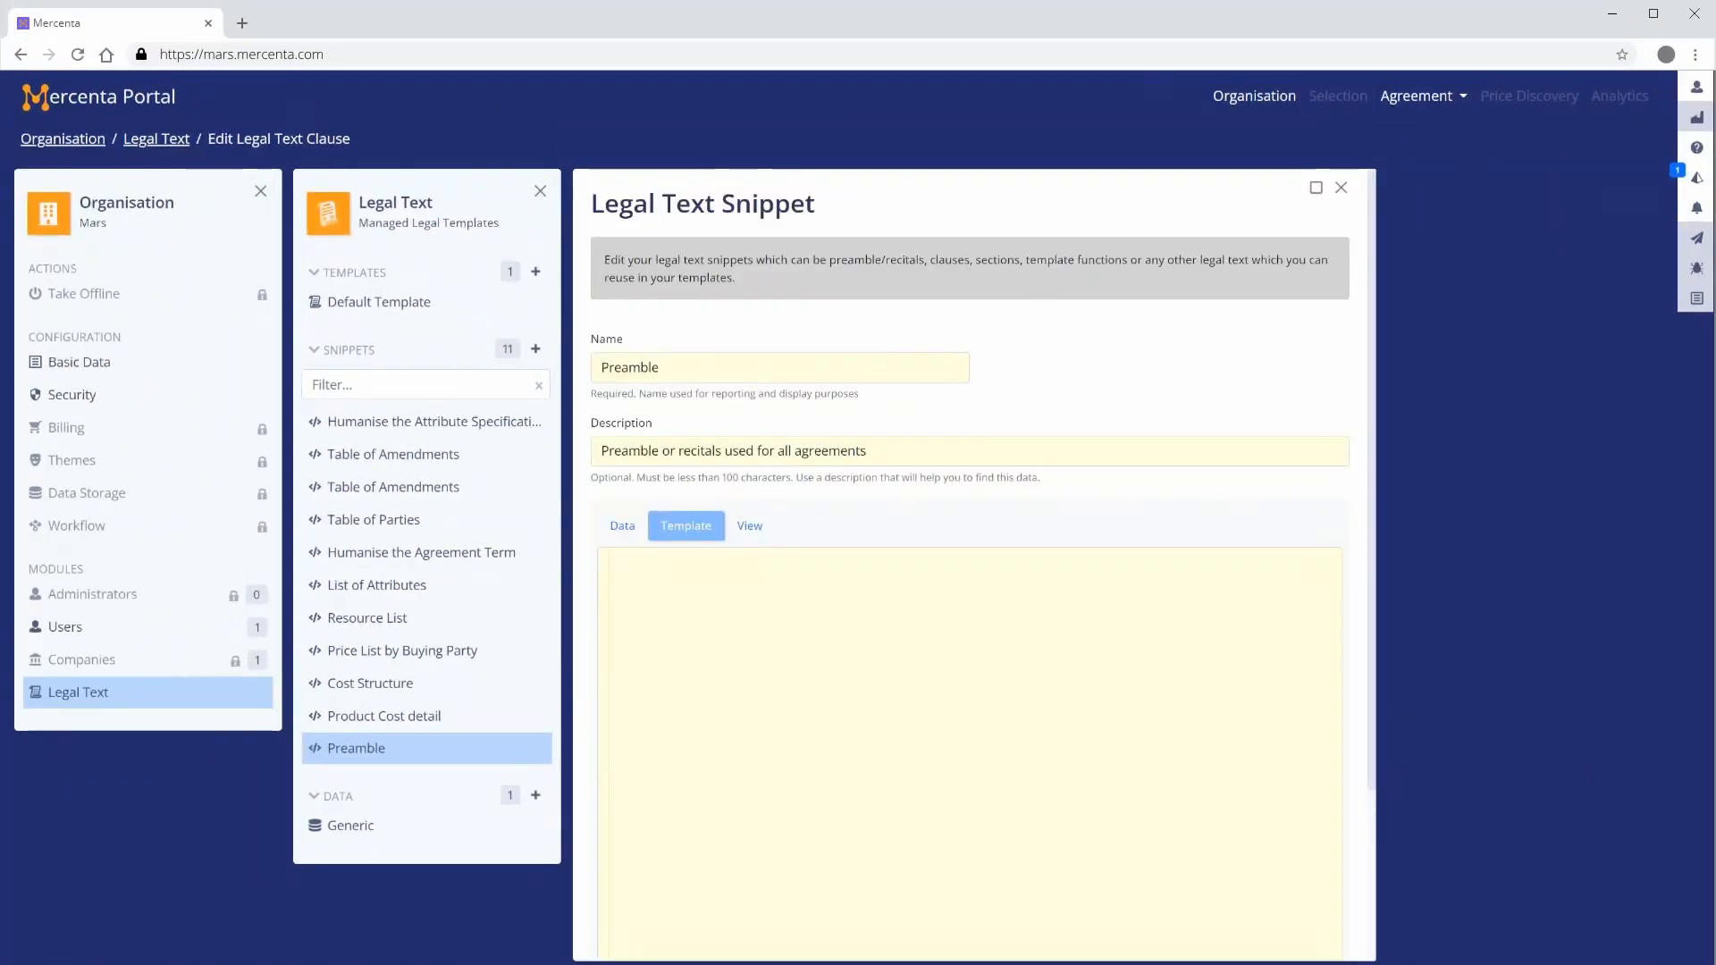
# Maximize the snippet editor and choose the Generic pre-defined data for the snippet
pyautogui.scroll(-3, 970, 590)
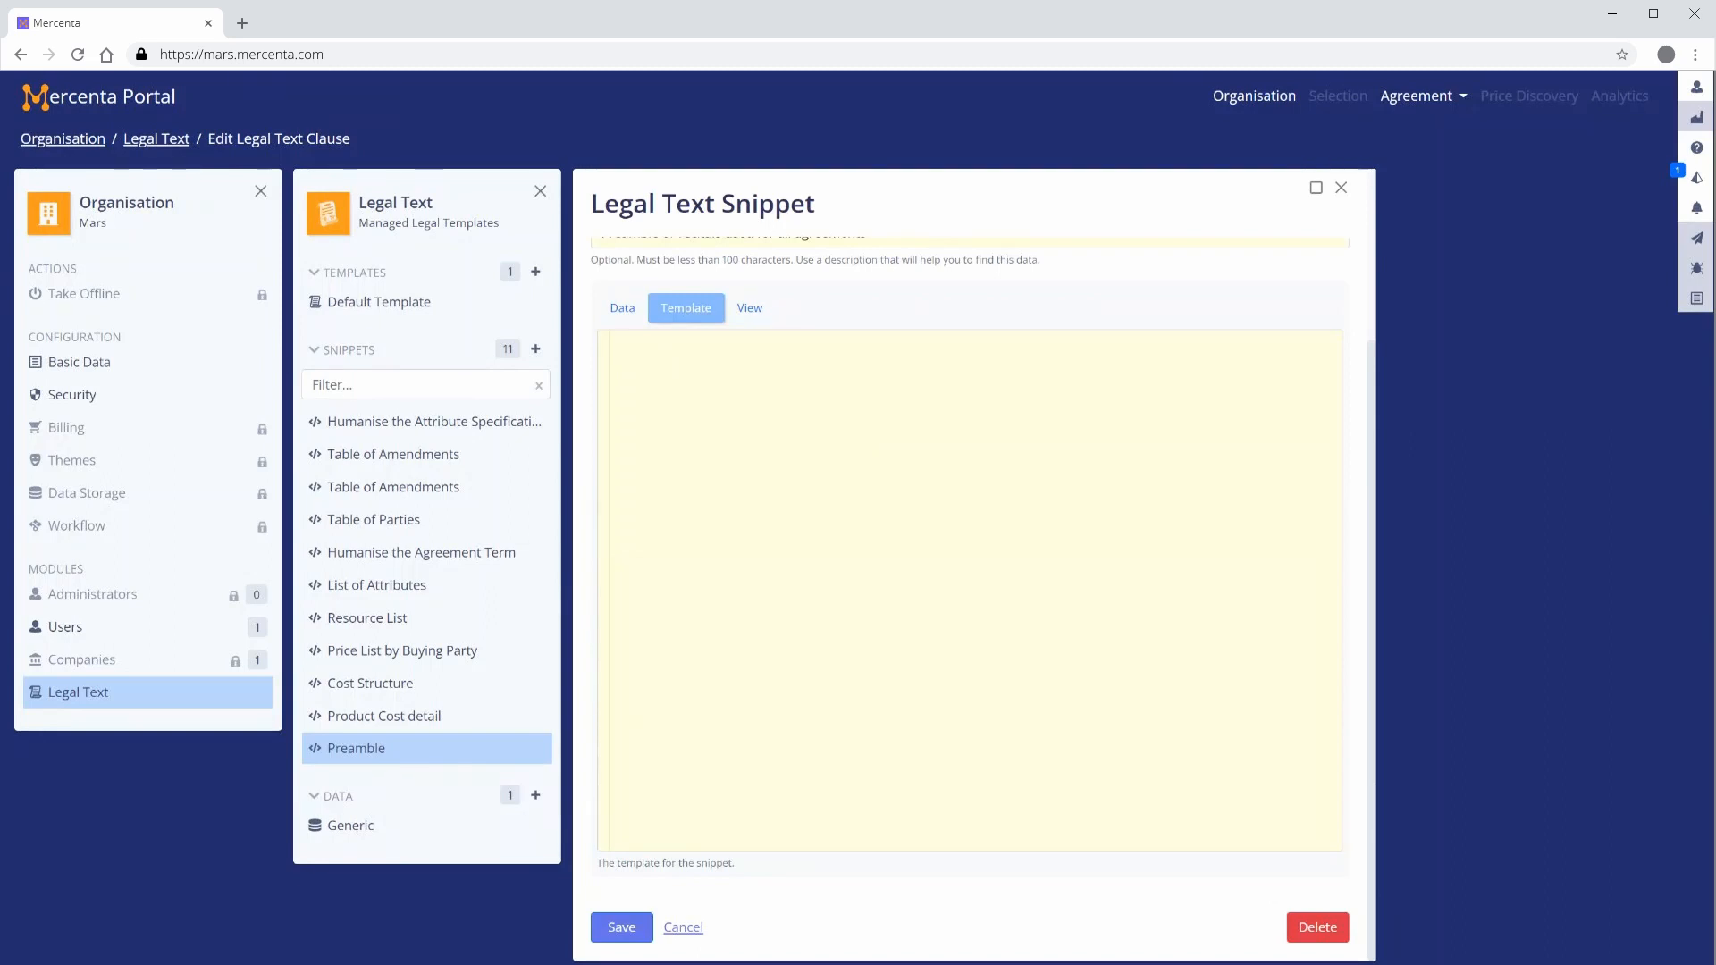
pyautogui.click(1315, 188)
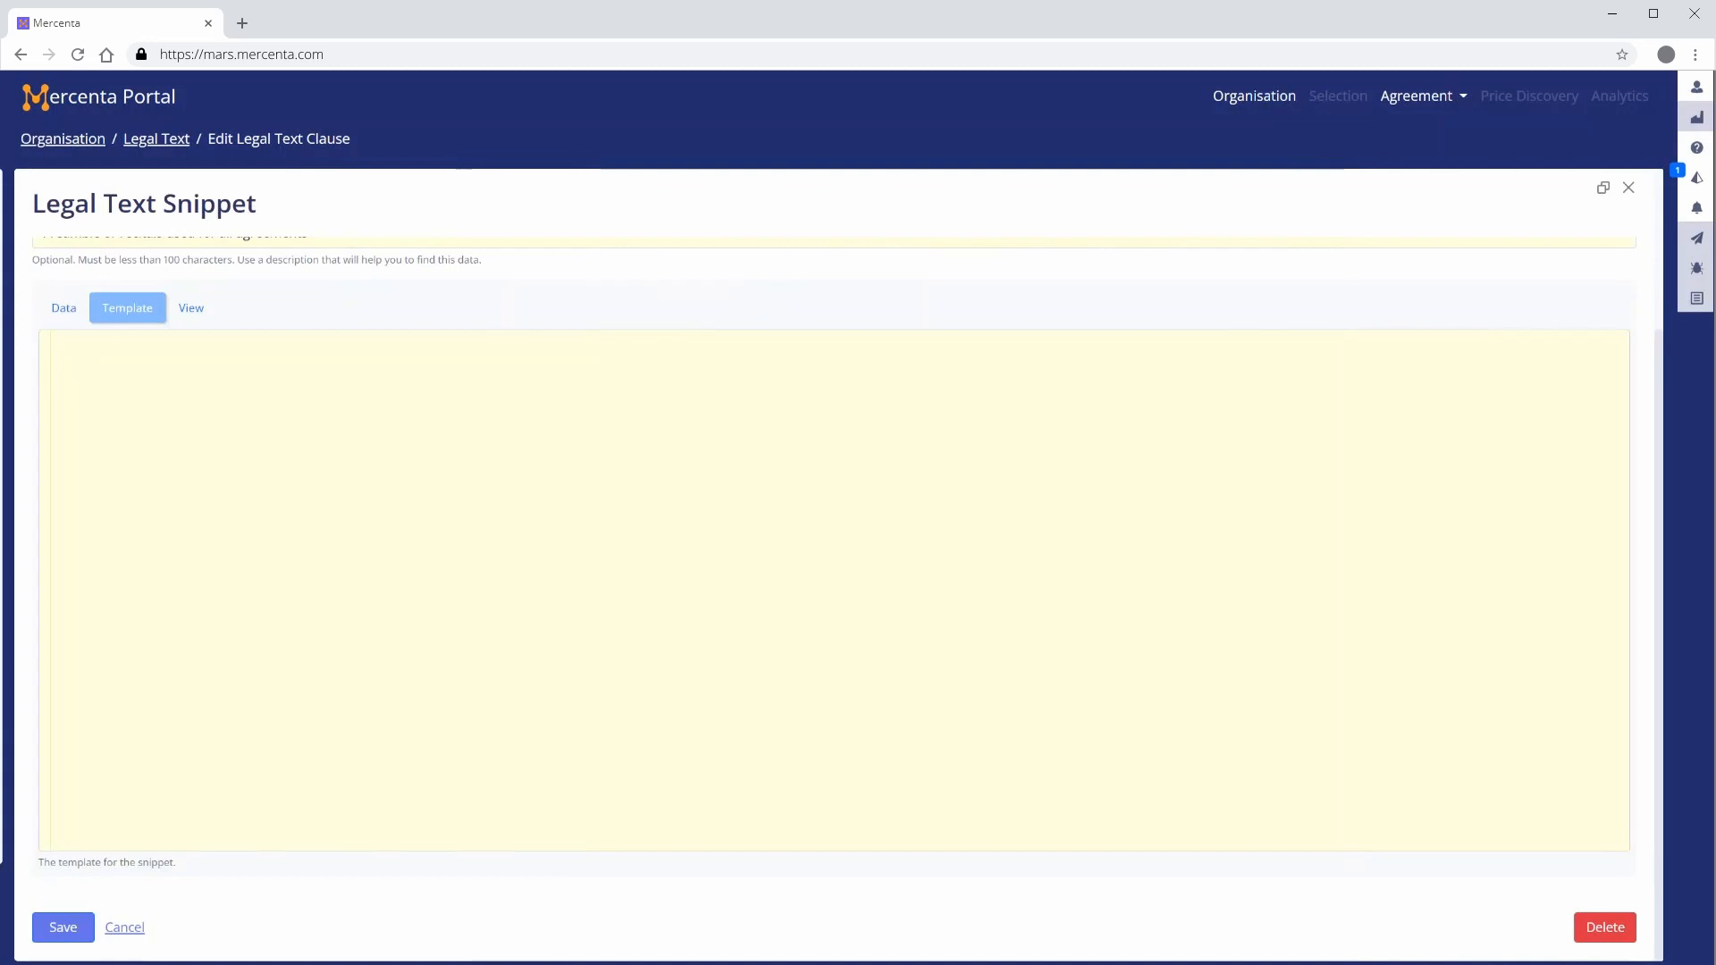
pyautogui.click(62, 314)
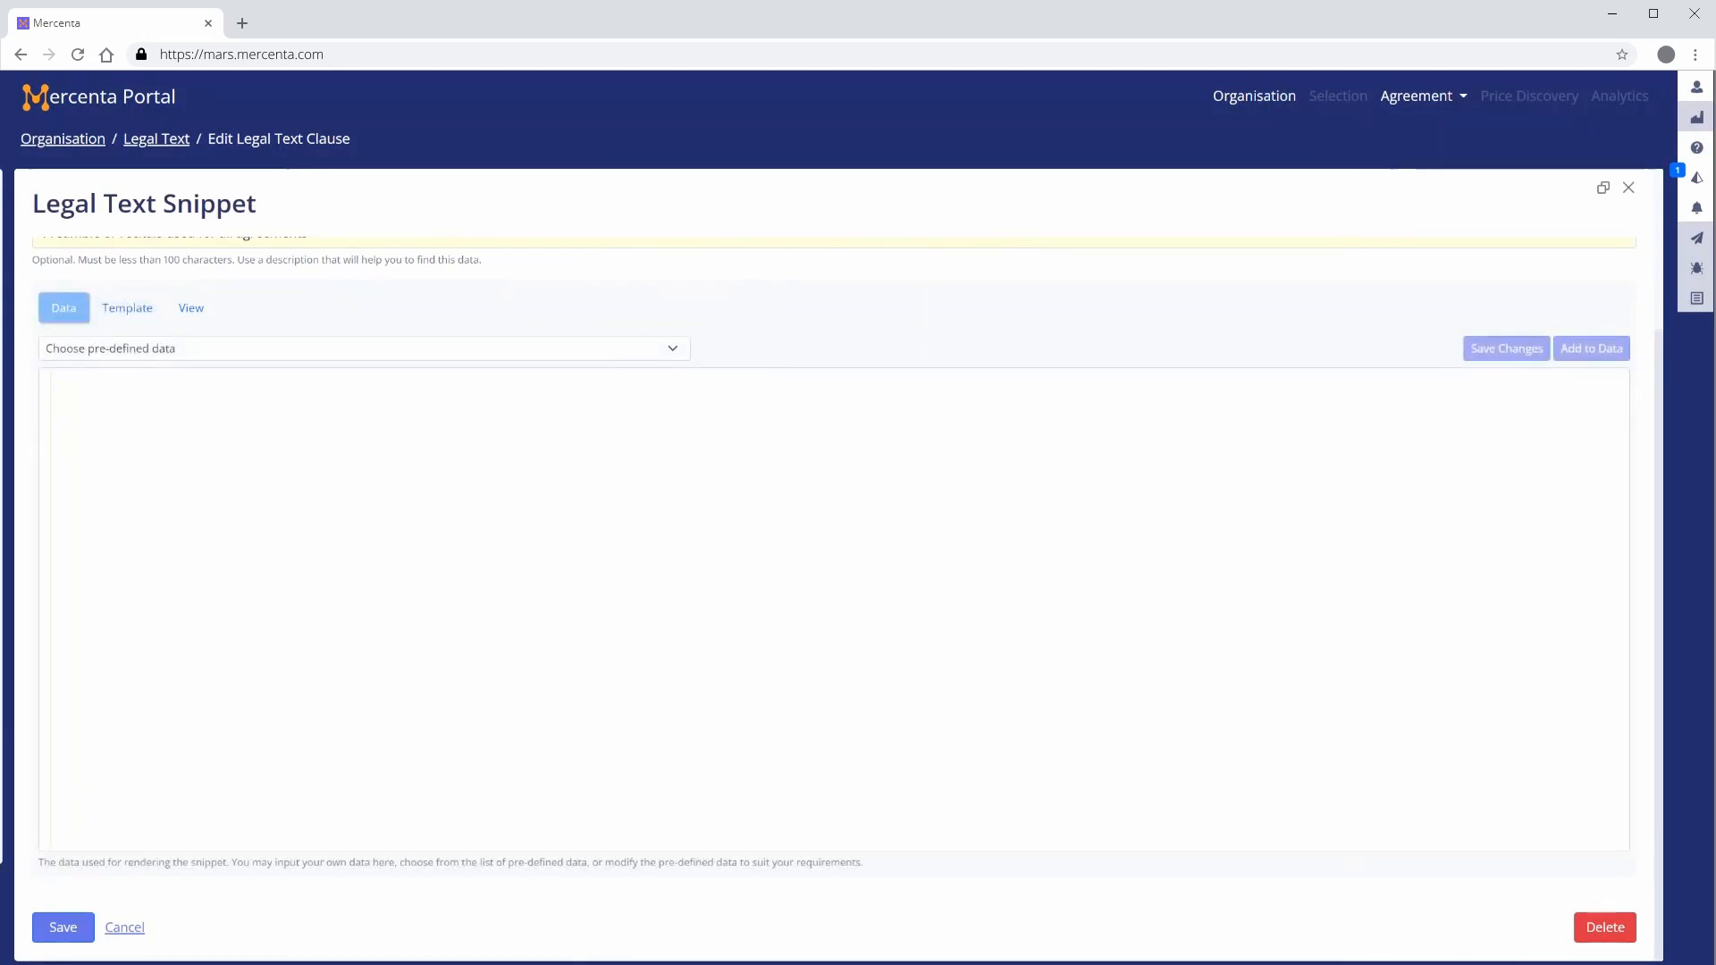
pyautogui.click(674, 349)
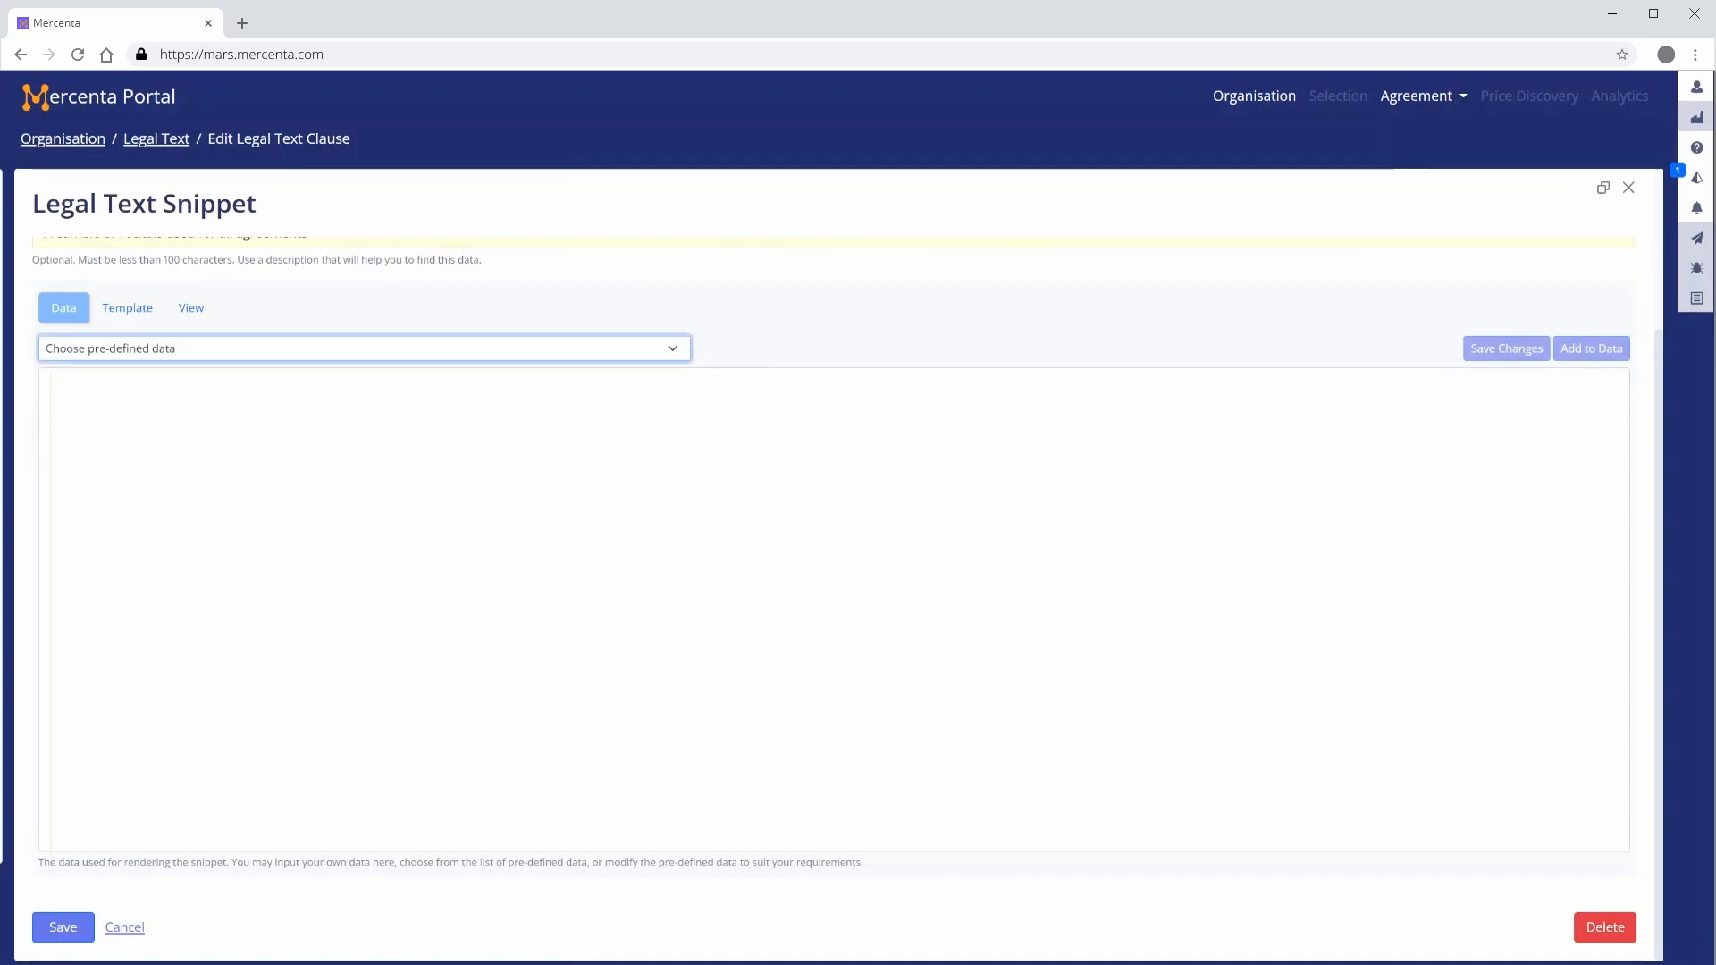
pyautogui.press('Down')
pyautogui.press('Return')
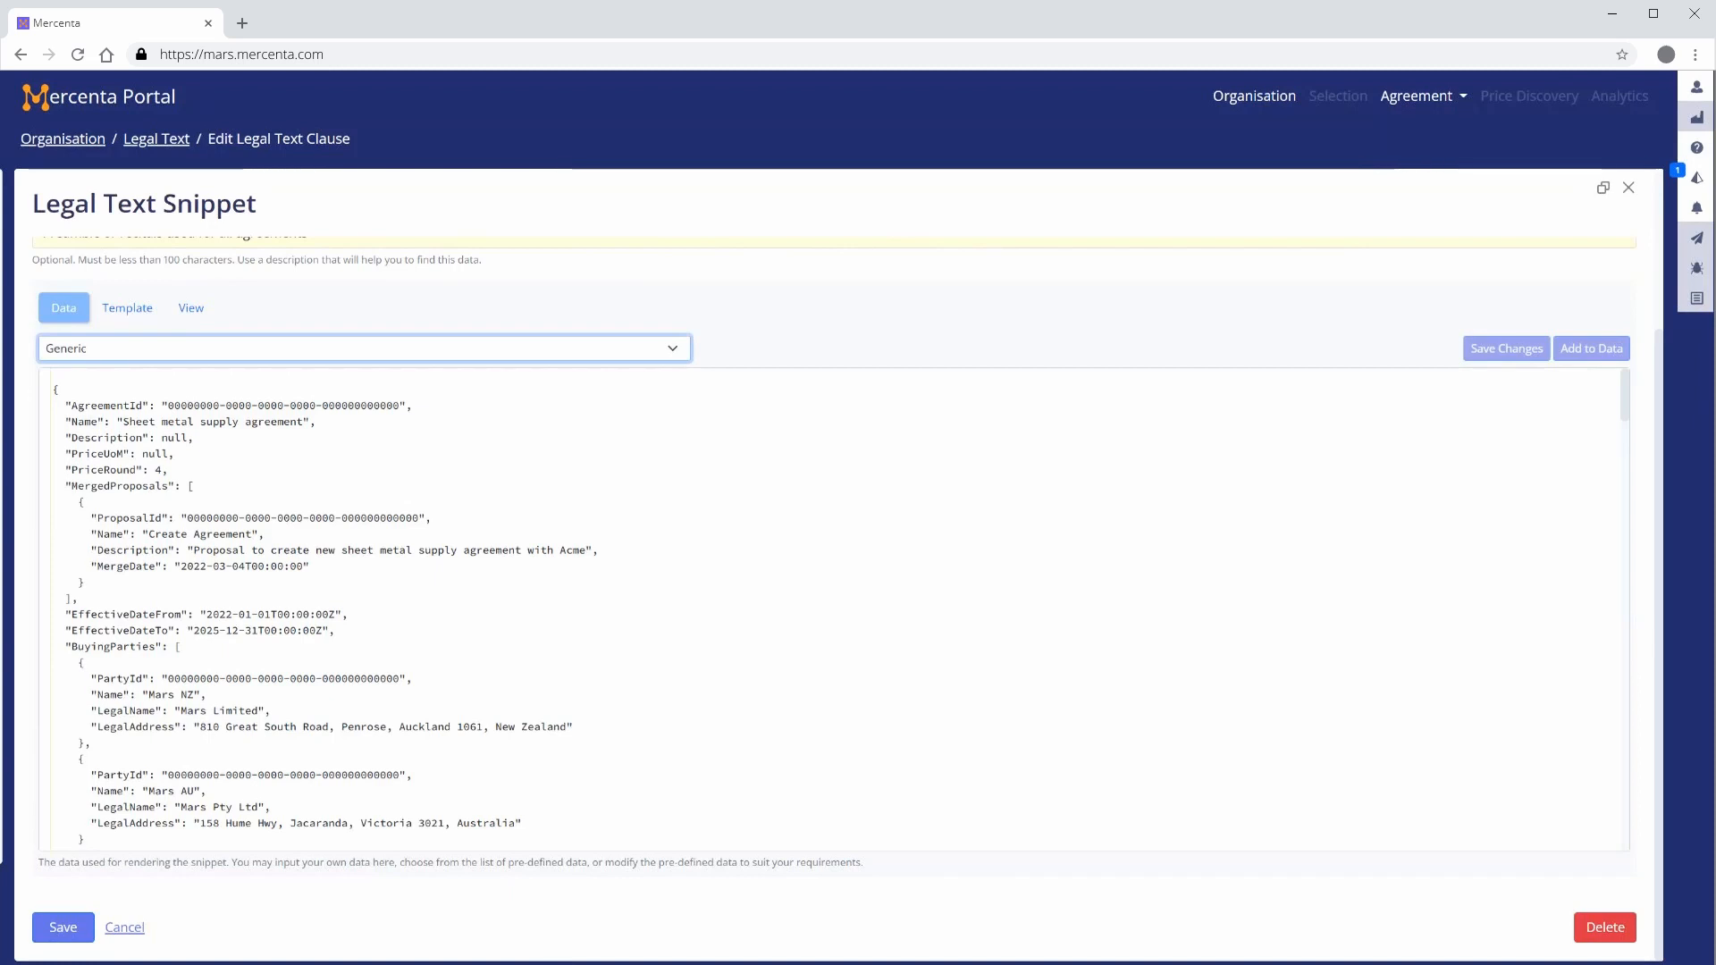
# Write the opening template line: THIS {{ Name | string.upcase }} (the "Agreement")… on the last merge date formatted '%e %B %Y' (the "Effective Date")
pyautogui.click(128, 312)
pyautogui.write('THIS')
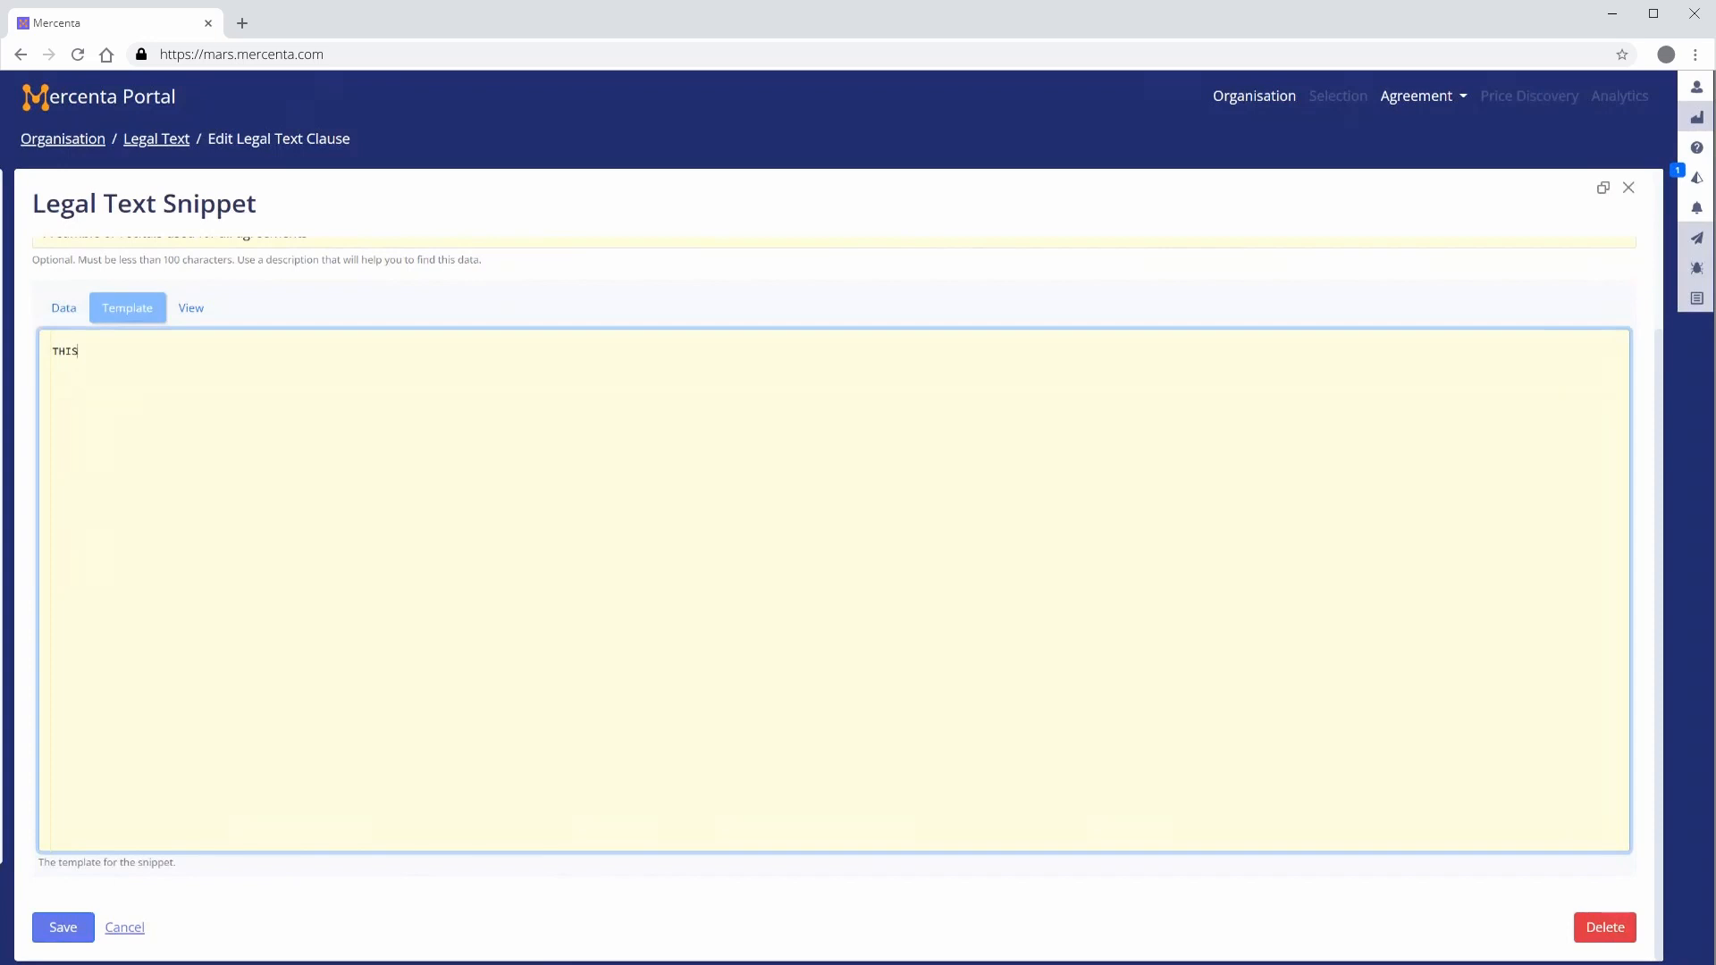
pyautogui.write('{{ Name | string.upcas')
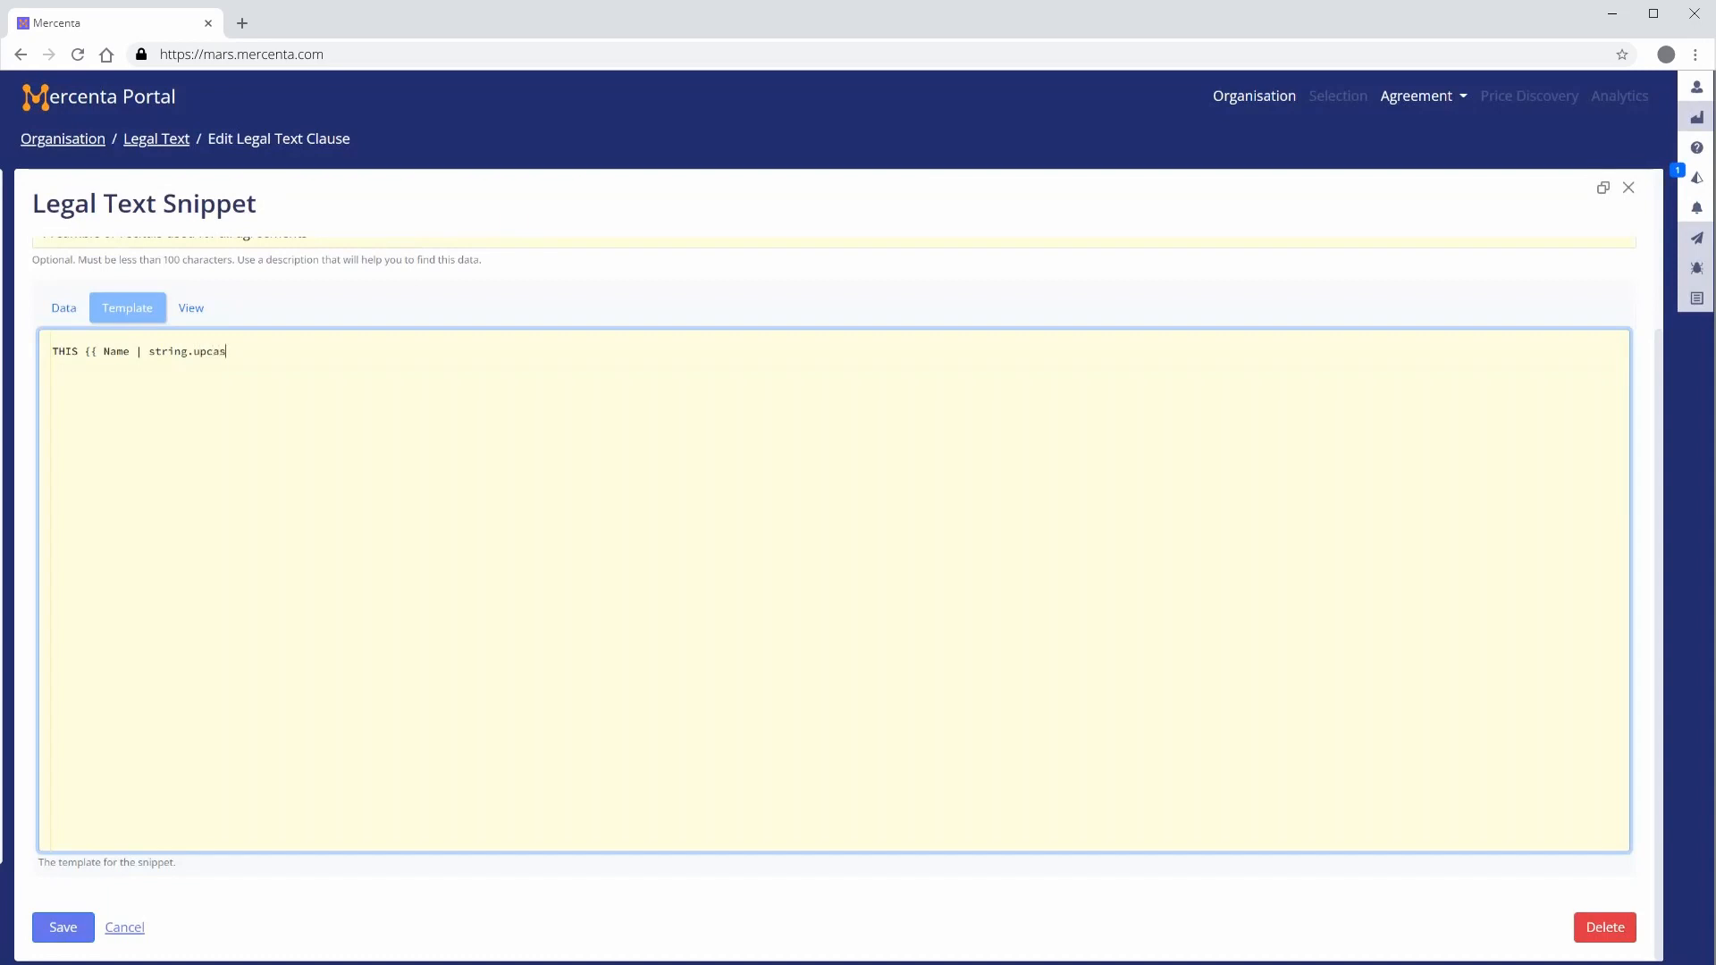
pyautogui.write('e }} (the "Agreement')
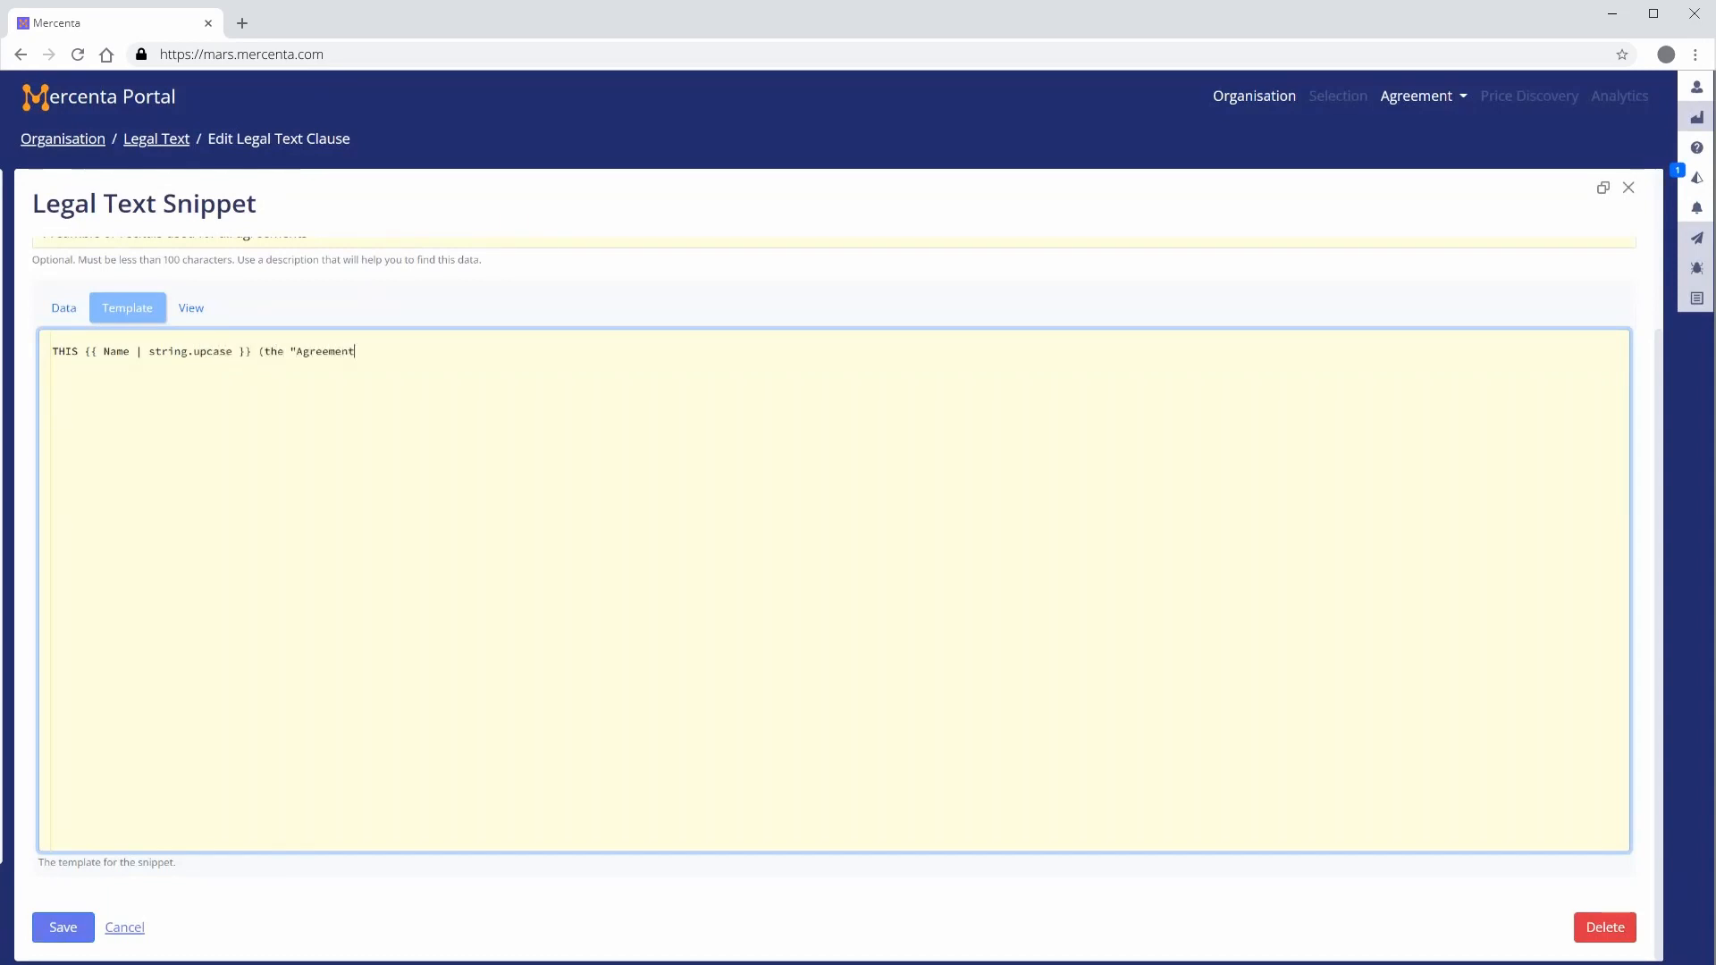
pyautogui.write('") is made and entered int')
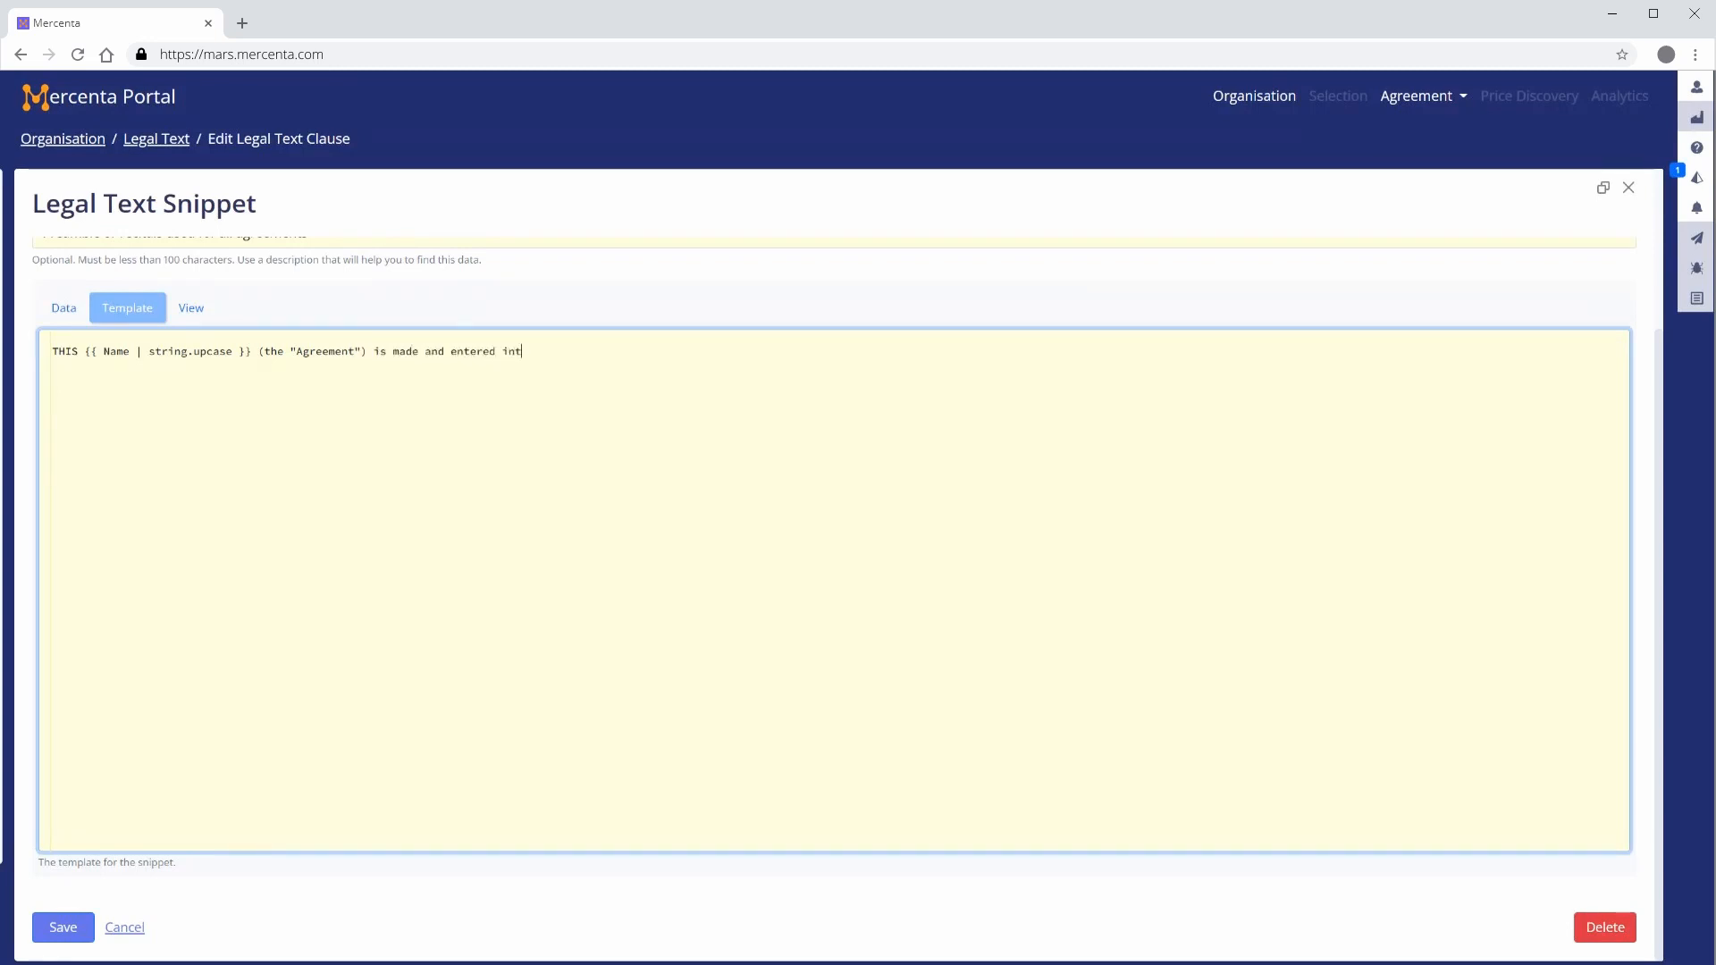
pyautogui.write('o by and betwe')
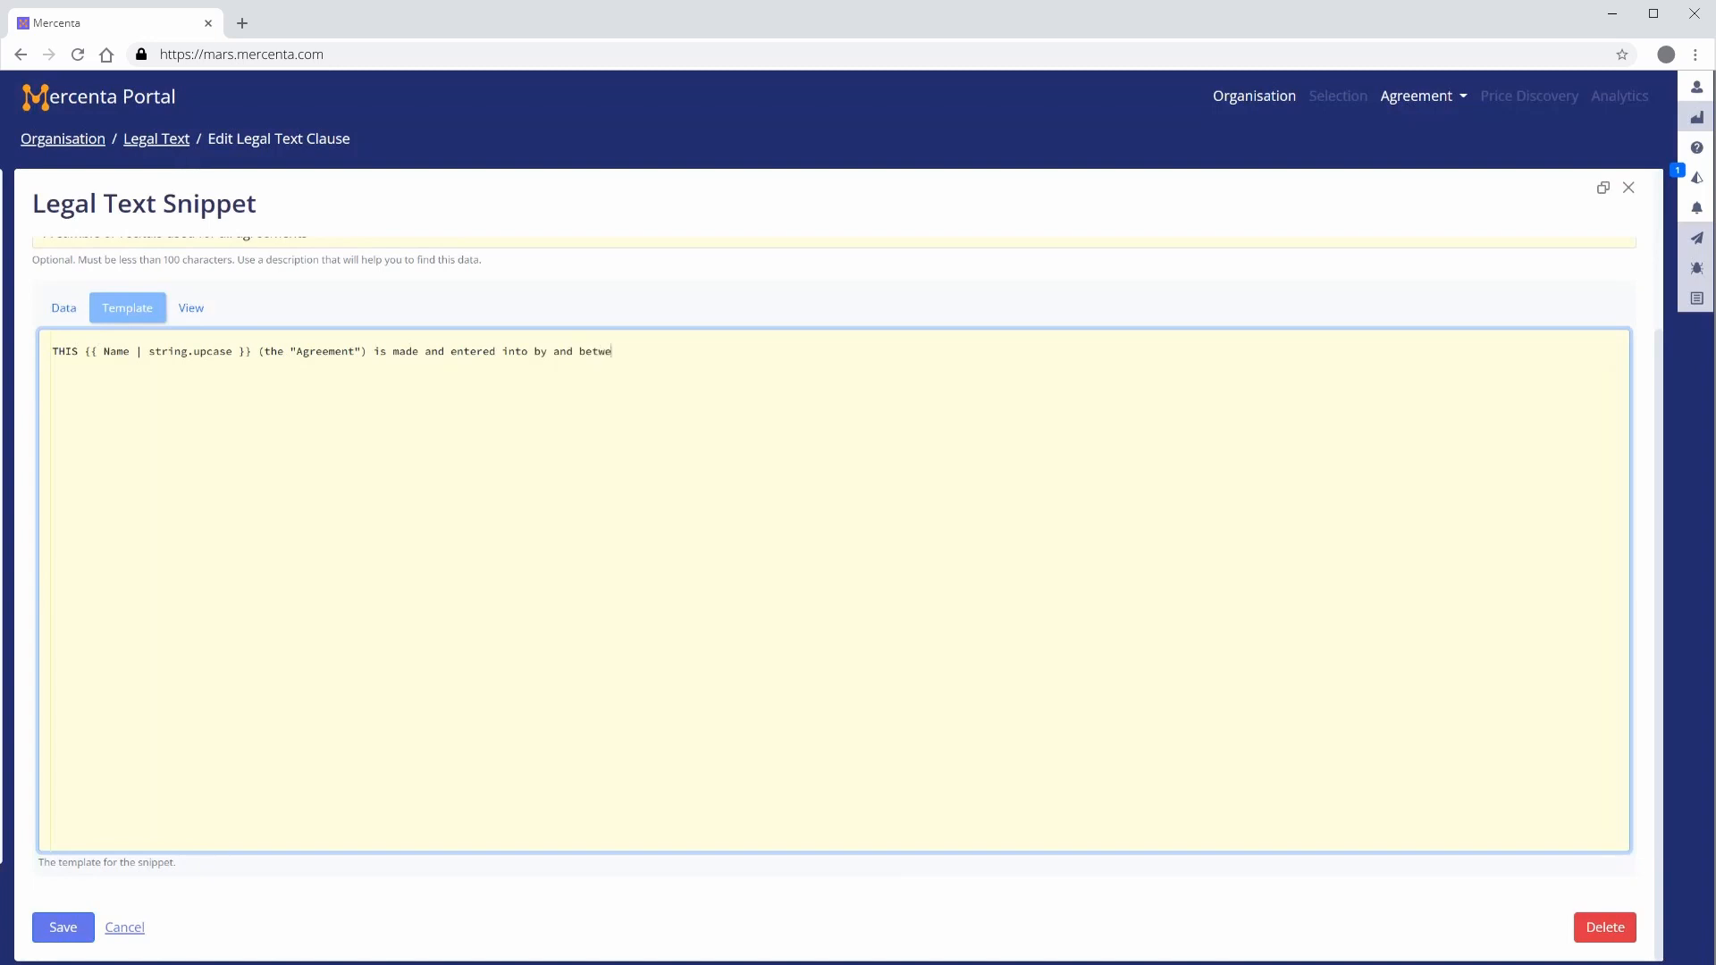
pyautogui.write('en the following parties on ')
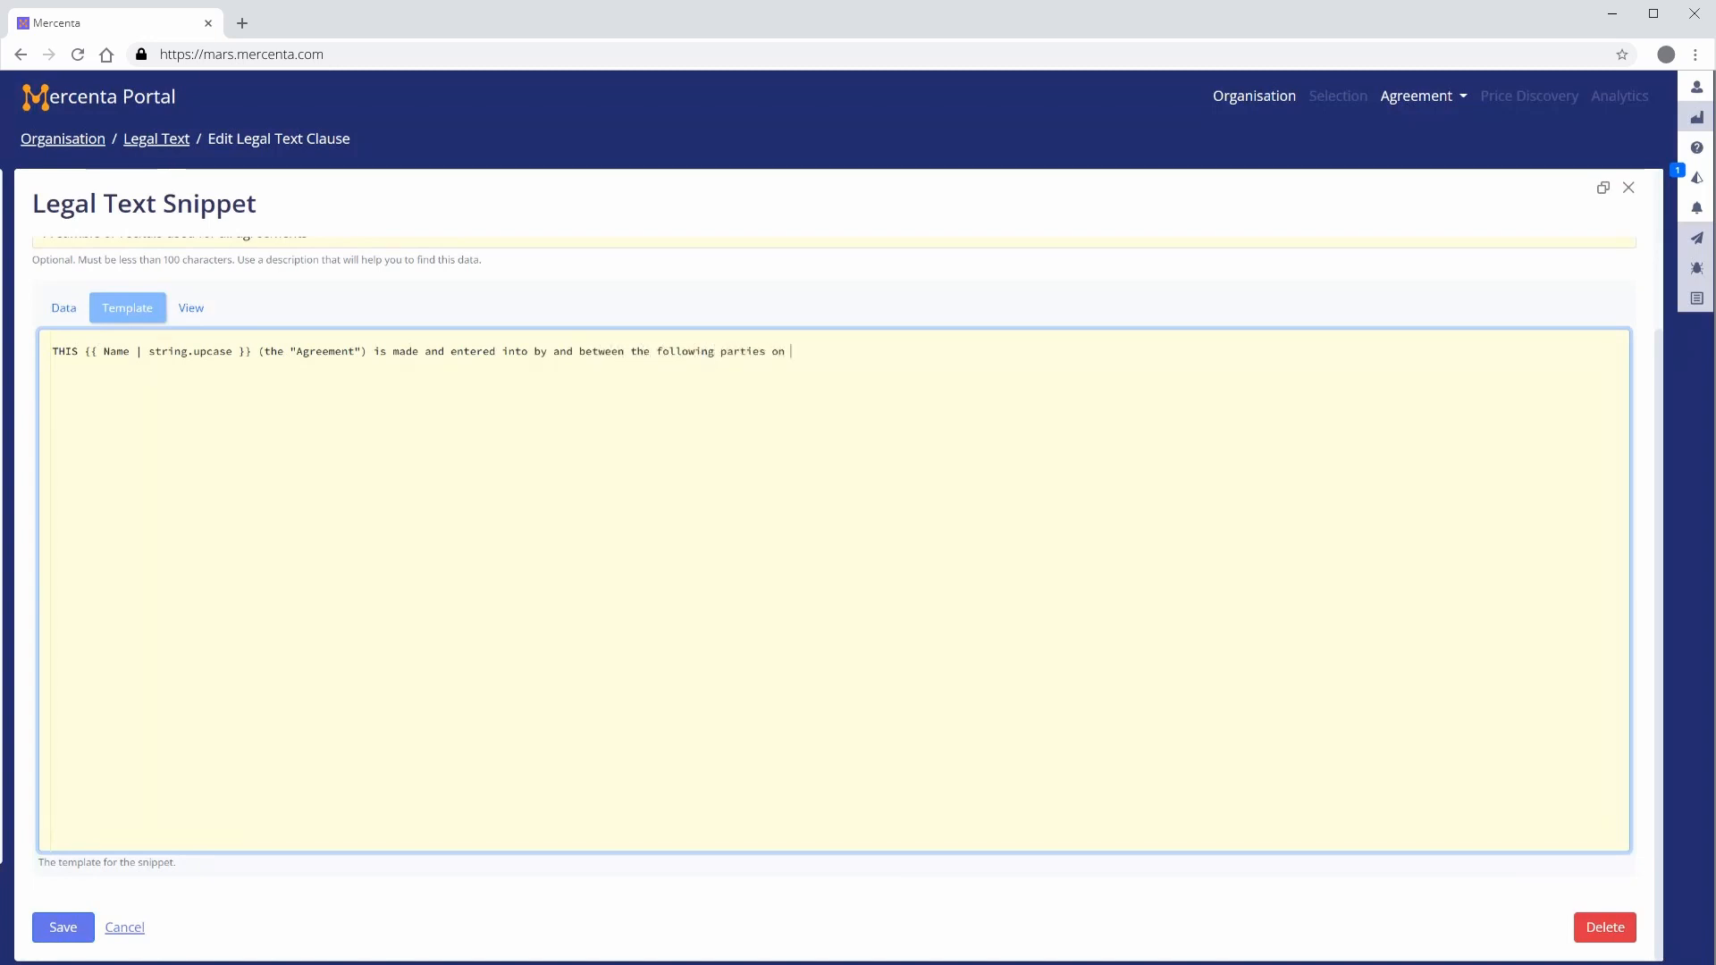
pyautogui.write('{{ MergedP')
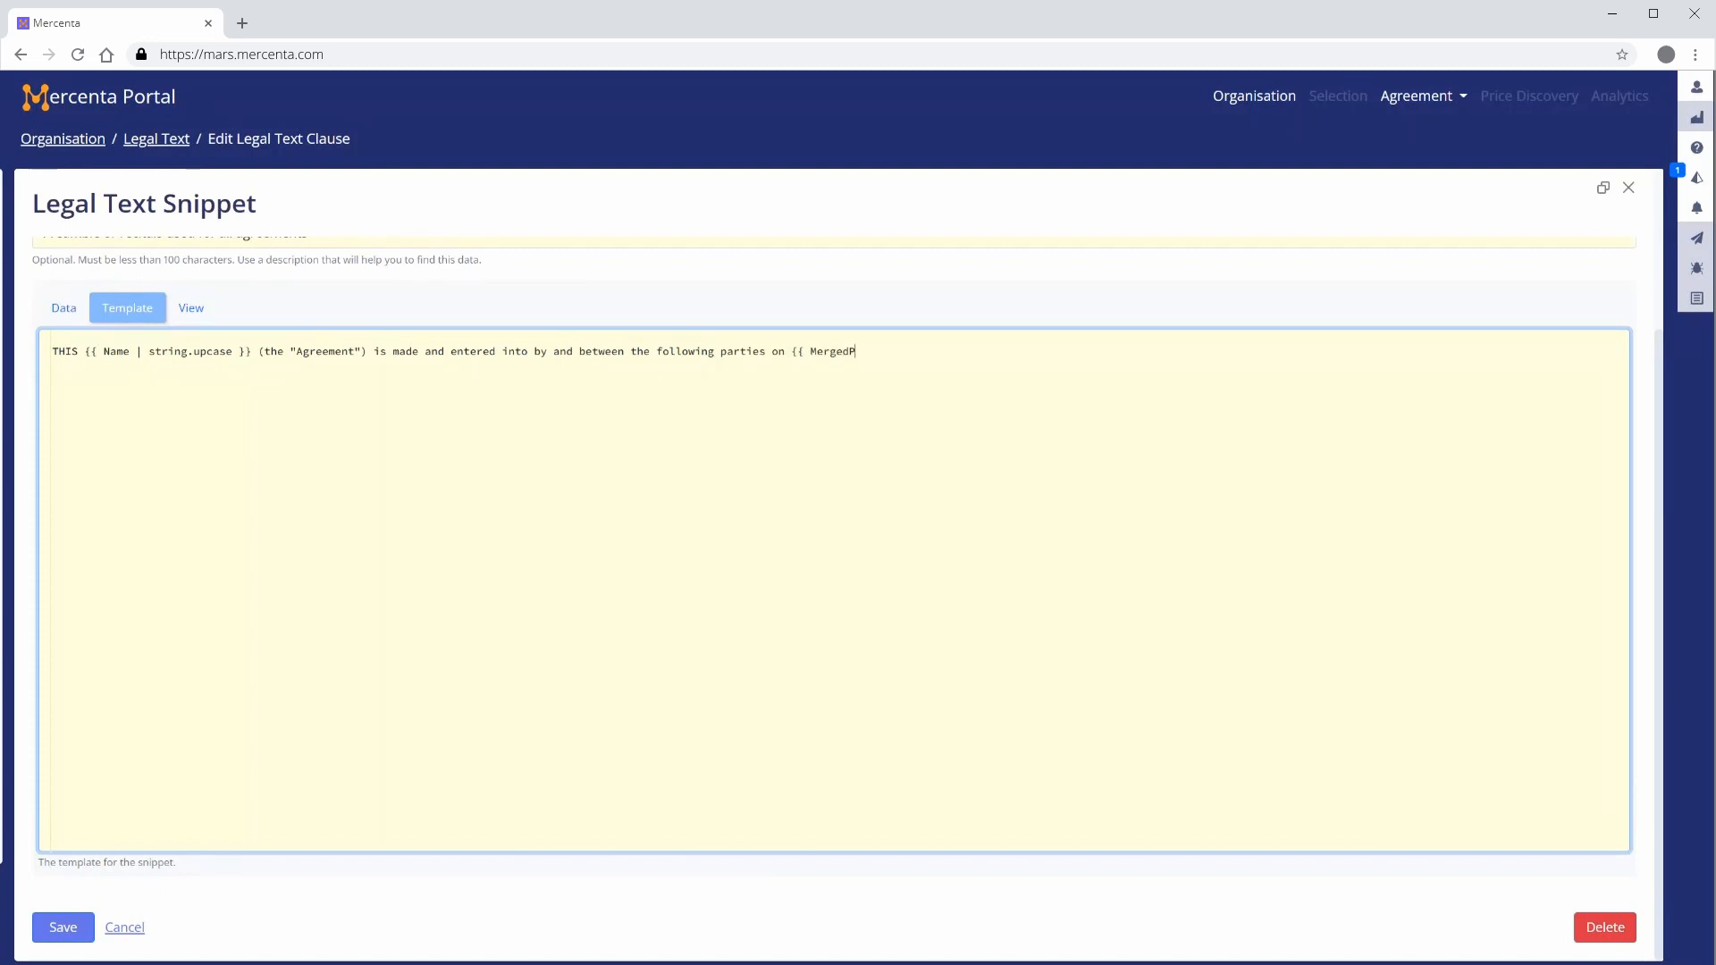
pyautogui.write('roposals |')
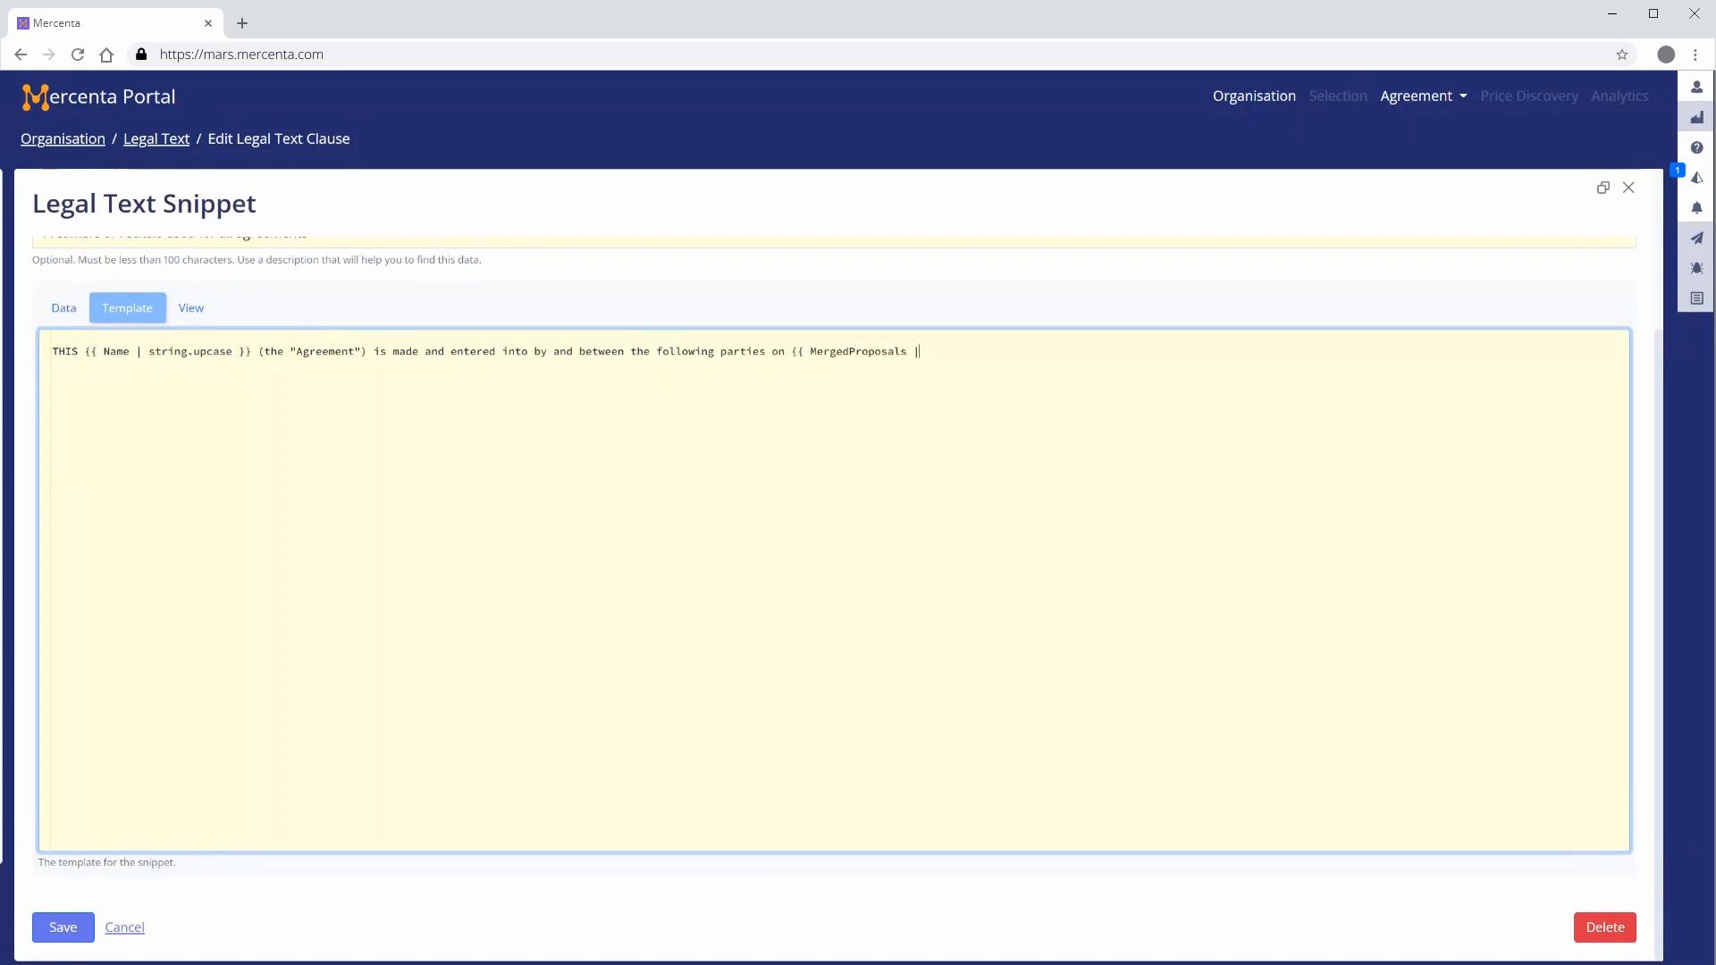
pyautogui.write(' array.map "MergeDate" | arra')
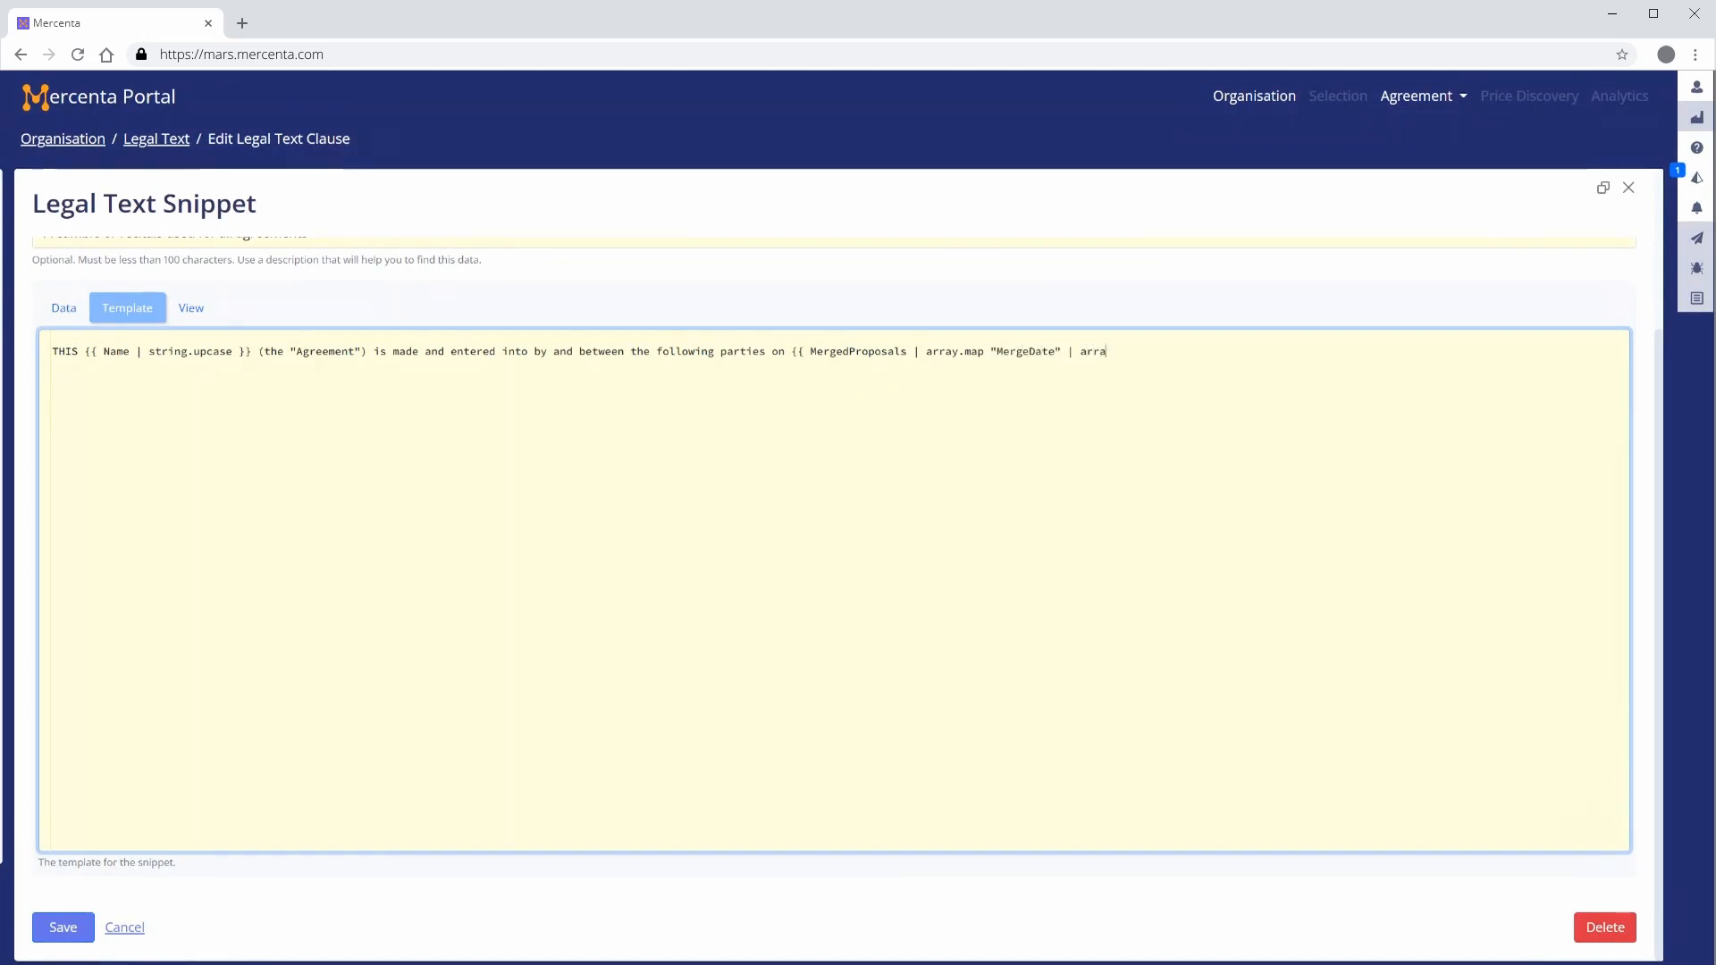
pyautogui.write('y.last | d')
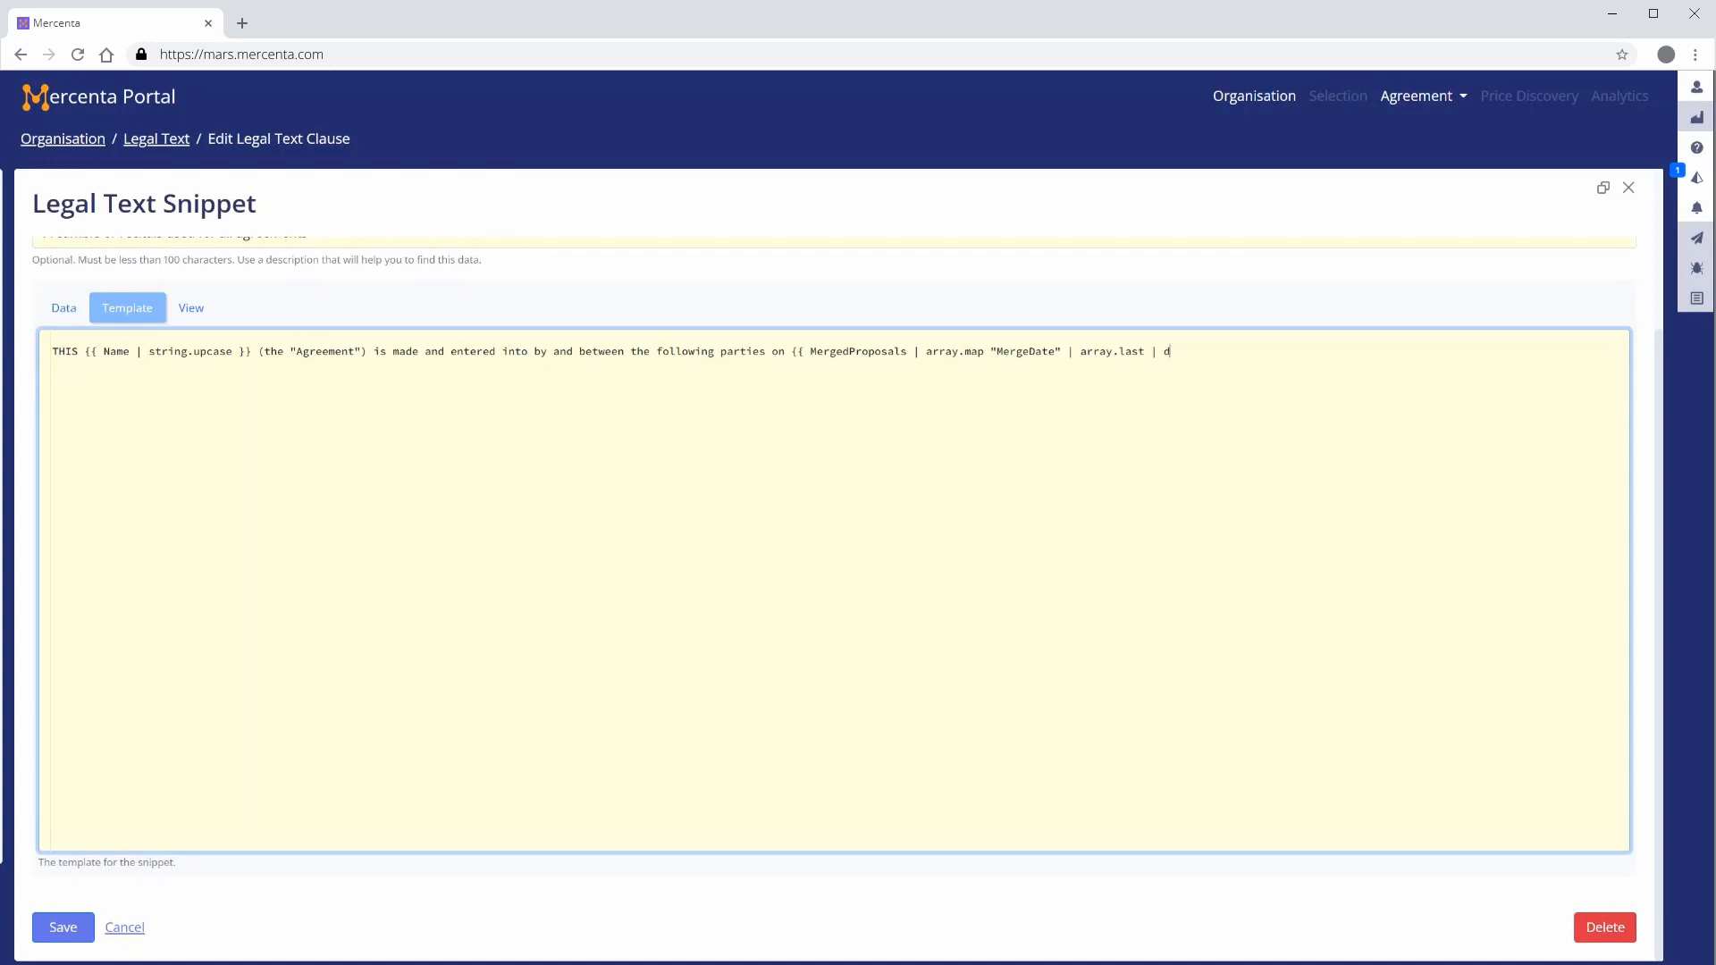
pyautogui.write("ate.to_string '%e %")
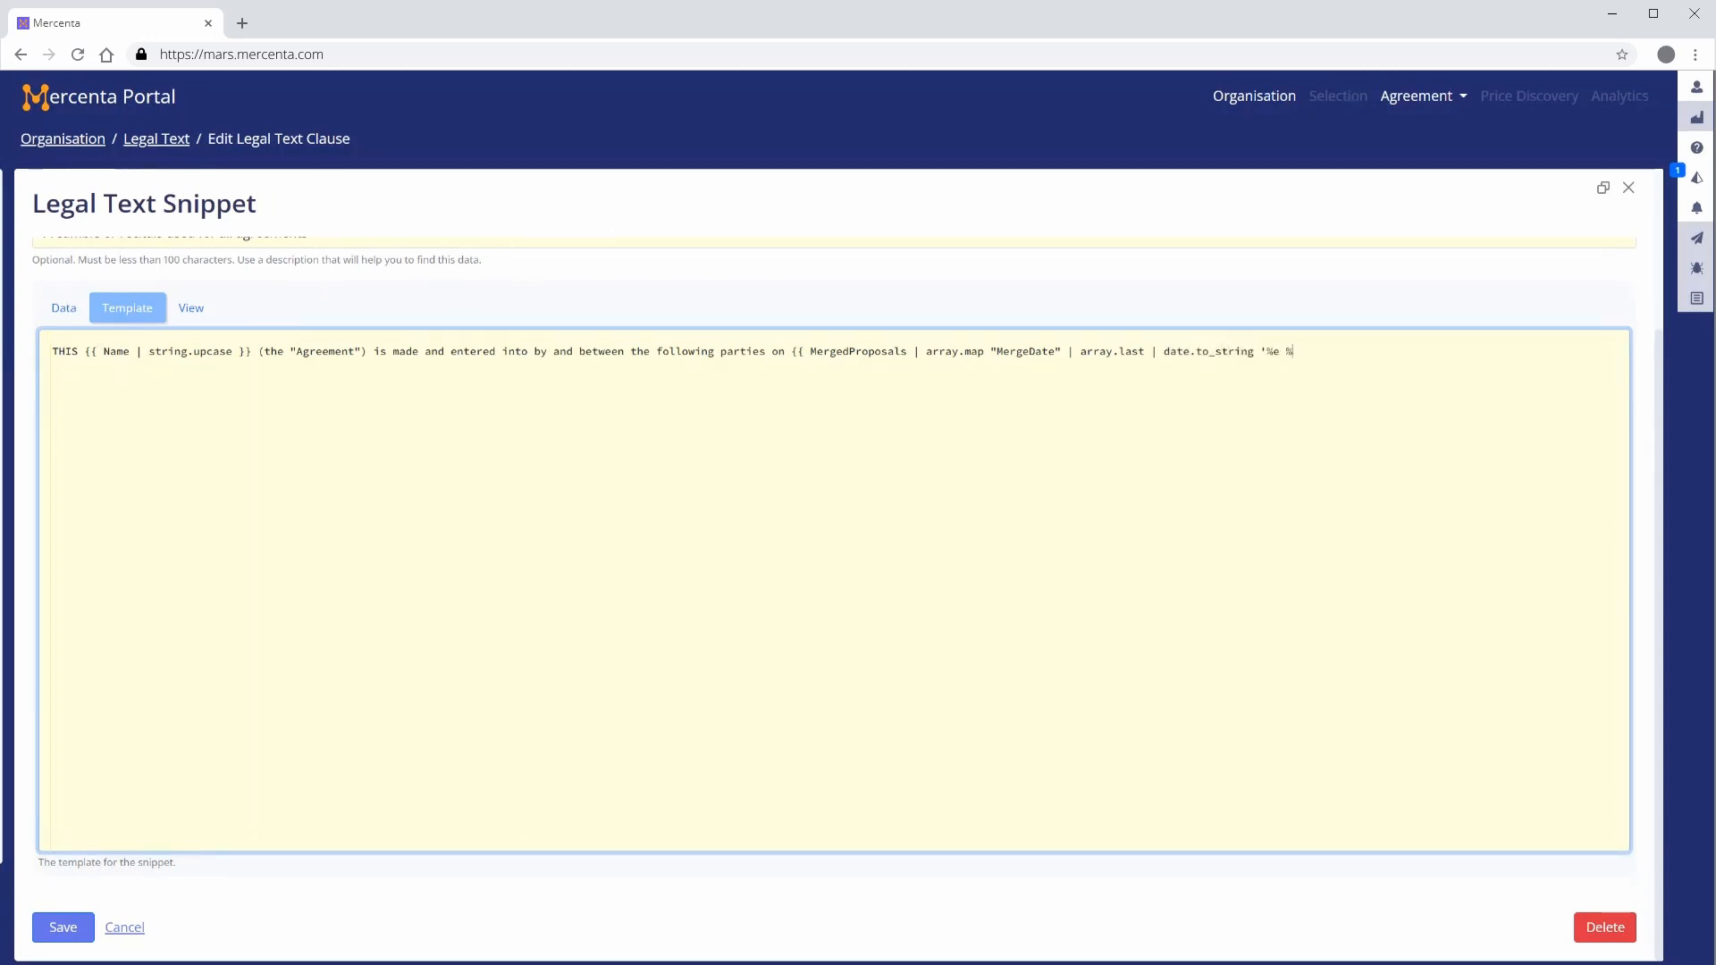
pyautogui.write('B %Y\' }} (the "Effective Date")')
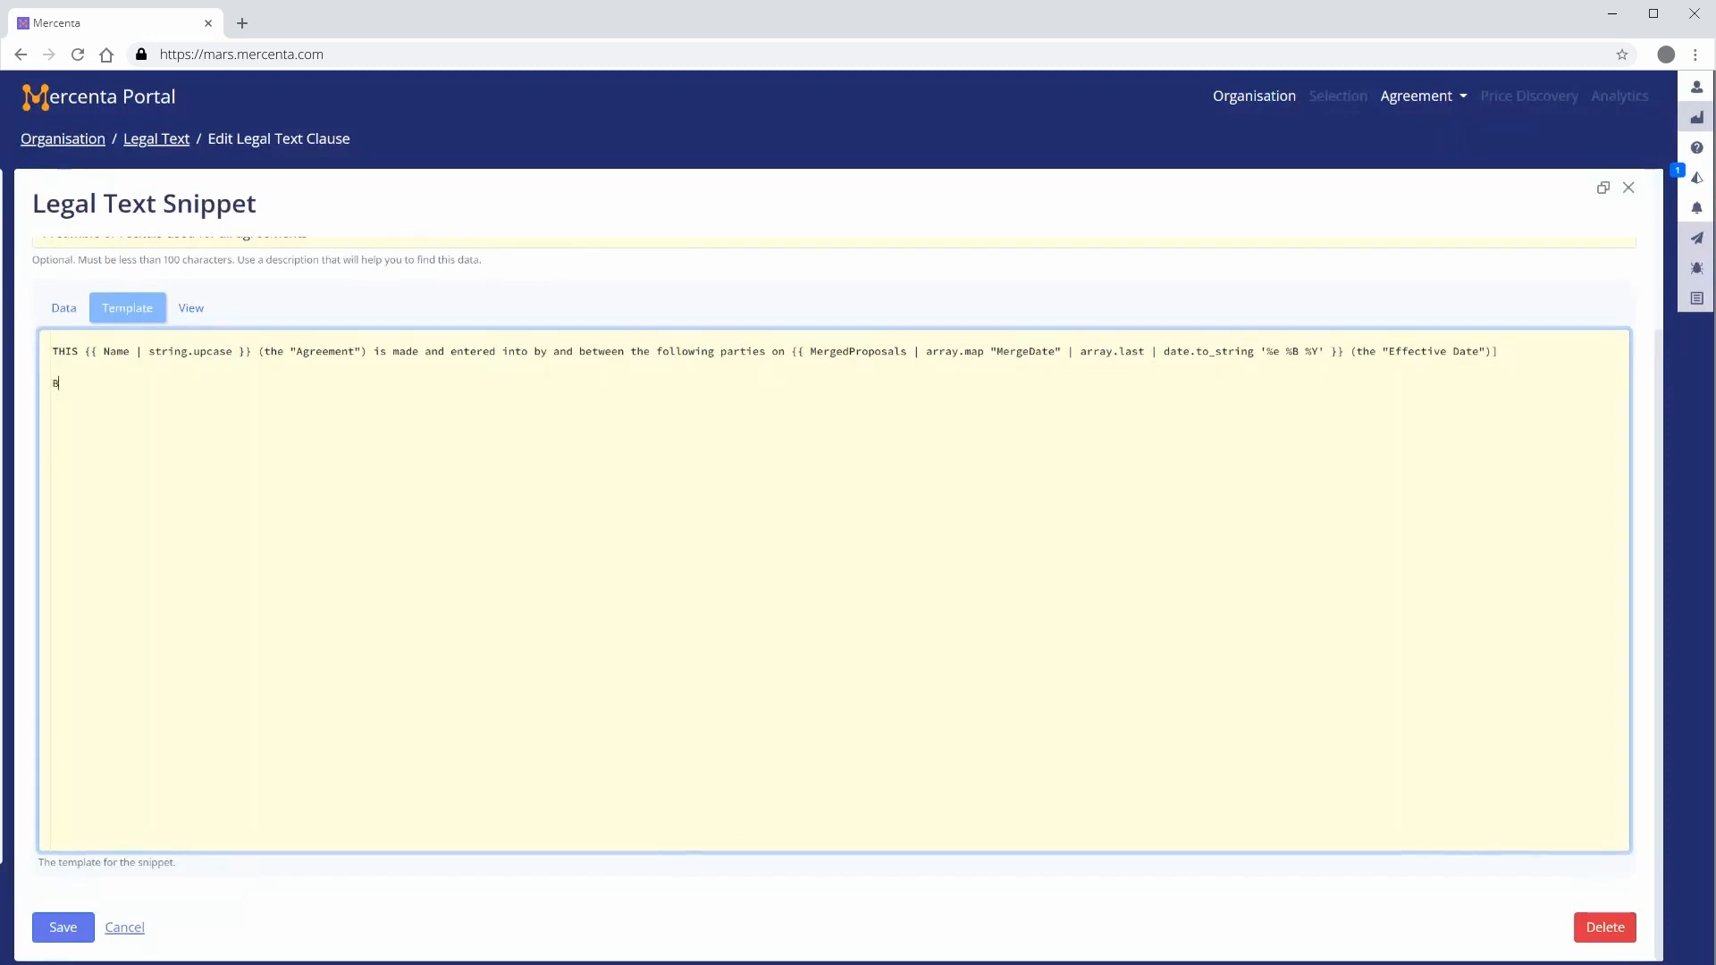
# Add a "Buying Parties (the "Buyers")" block looping over BuyingParties, listing each party's LegalName, Name and LegalAddress
pyautogui.write('uying Par')
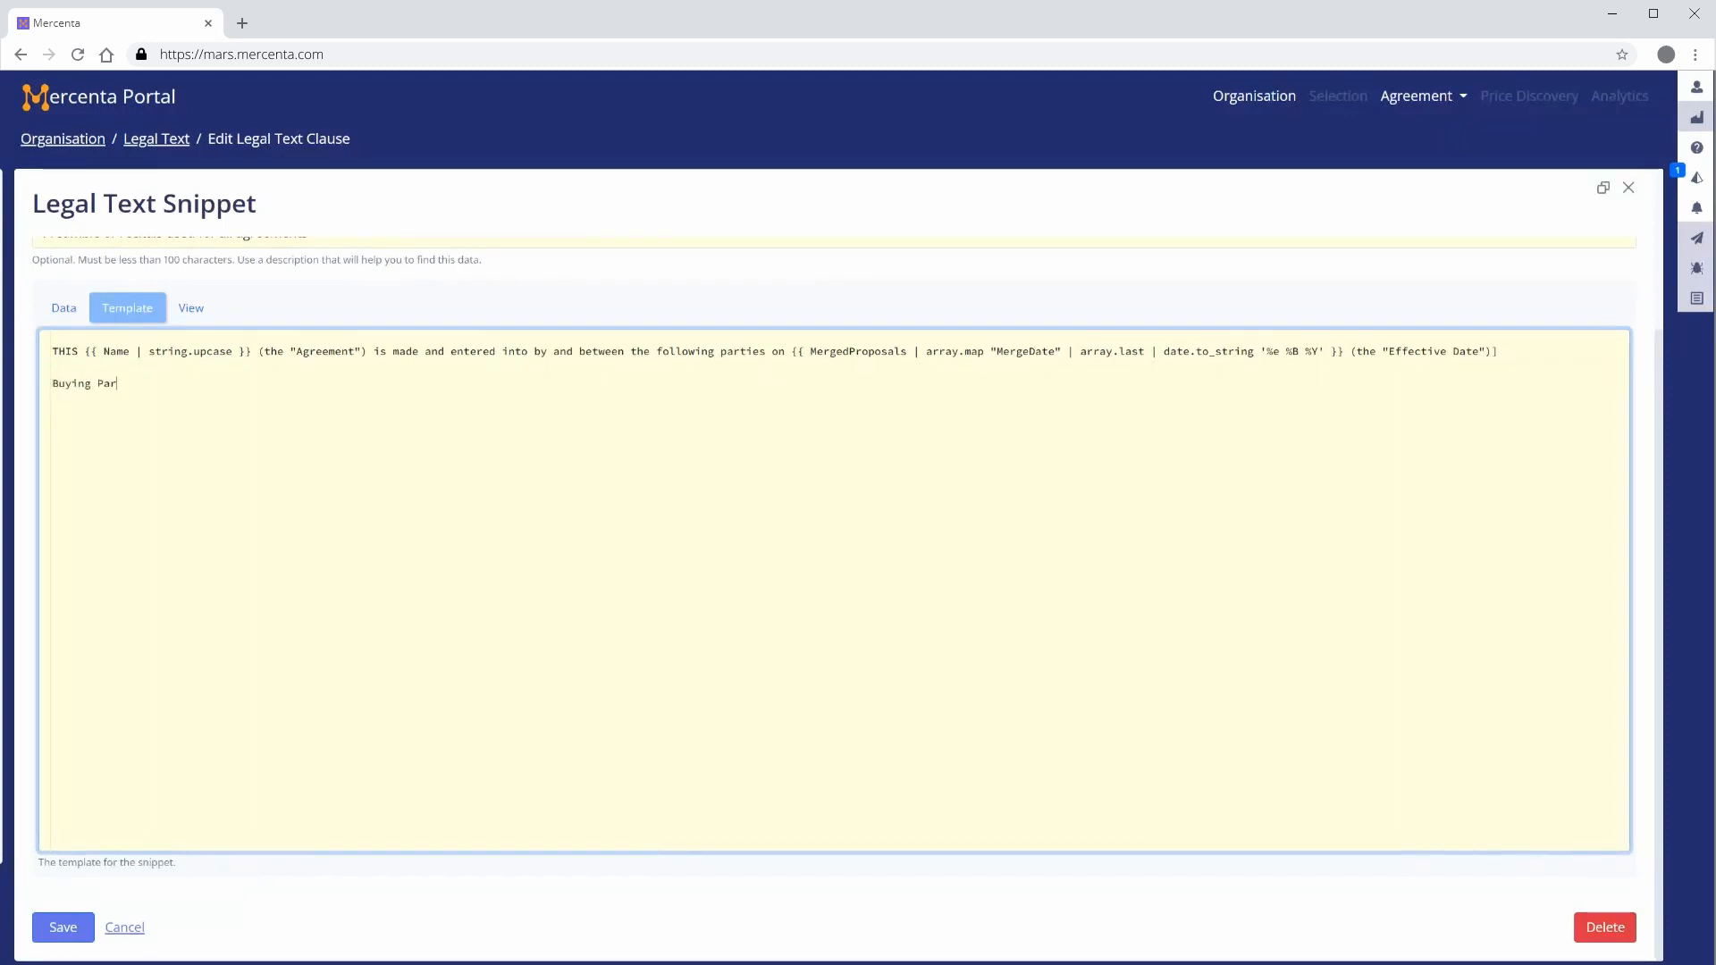
pyautogui.write('ties (the ')
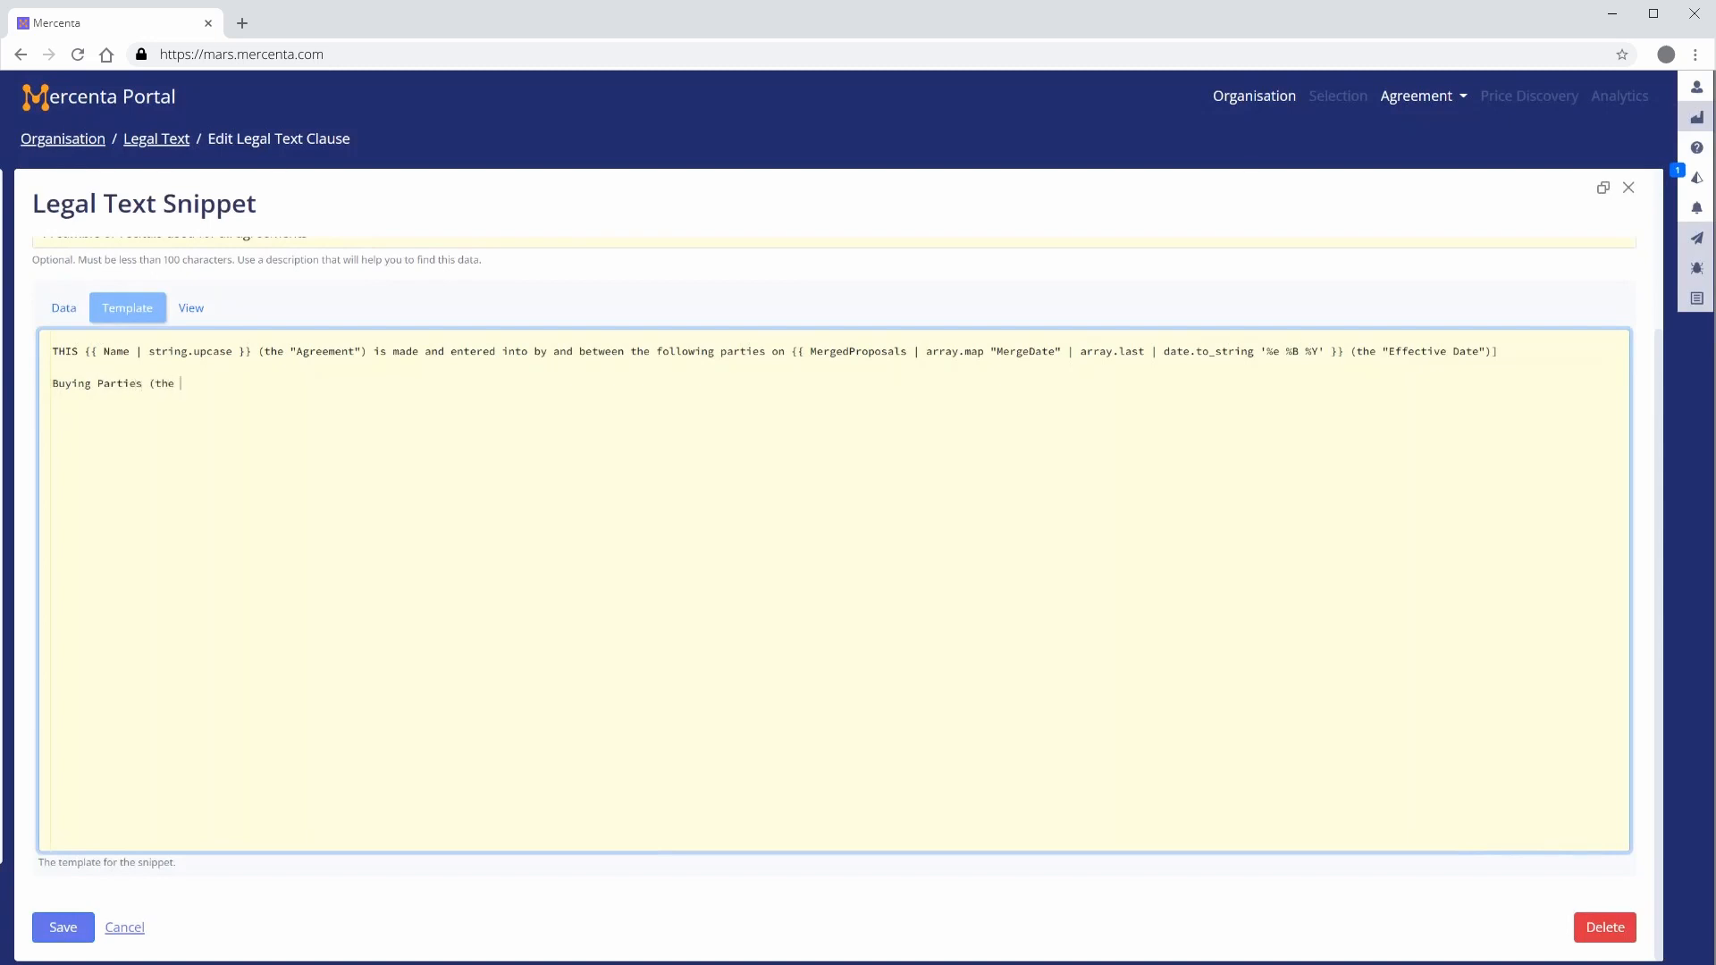
pyautogui.write('"Buyers")')
pyautogui.press('Return')
pyautogui.write('{{ for pa')
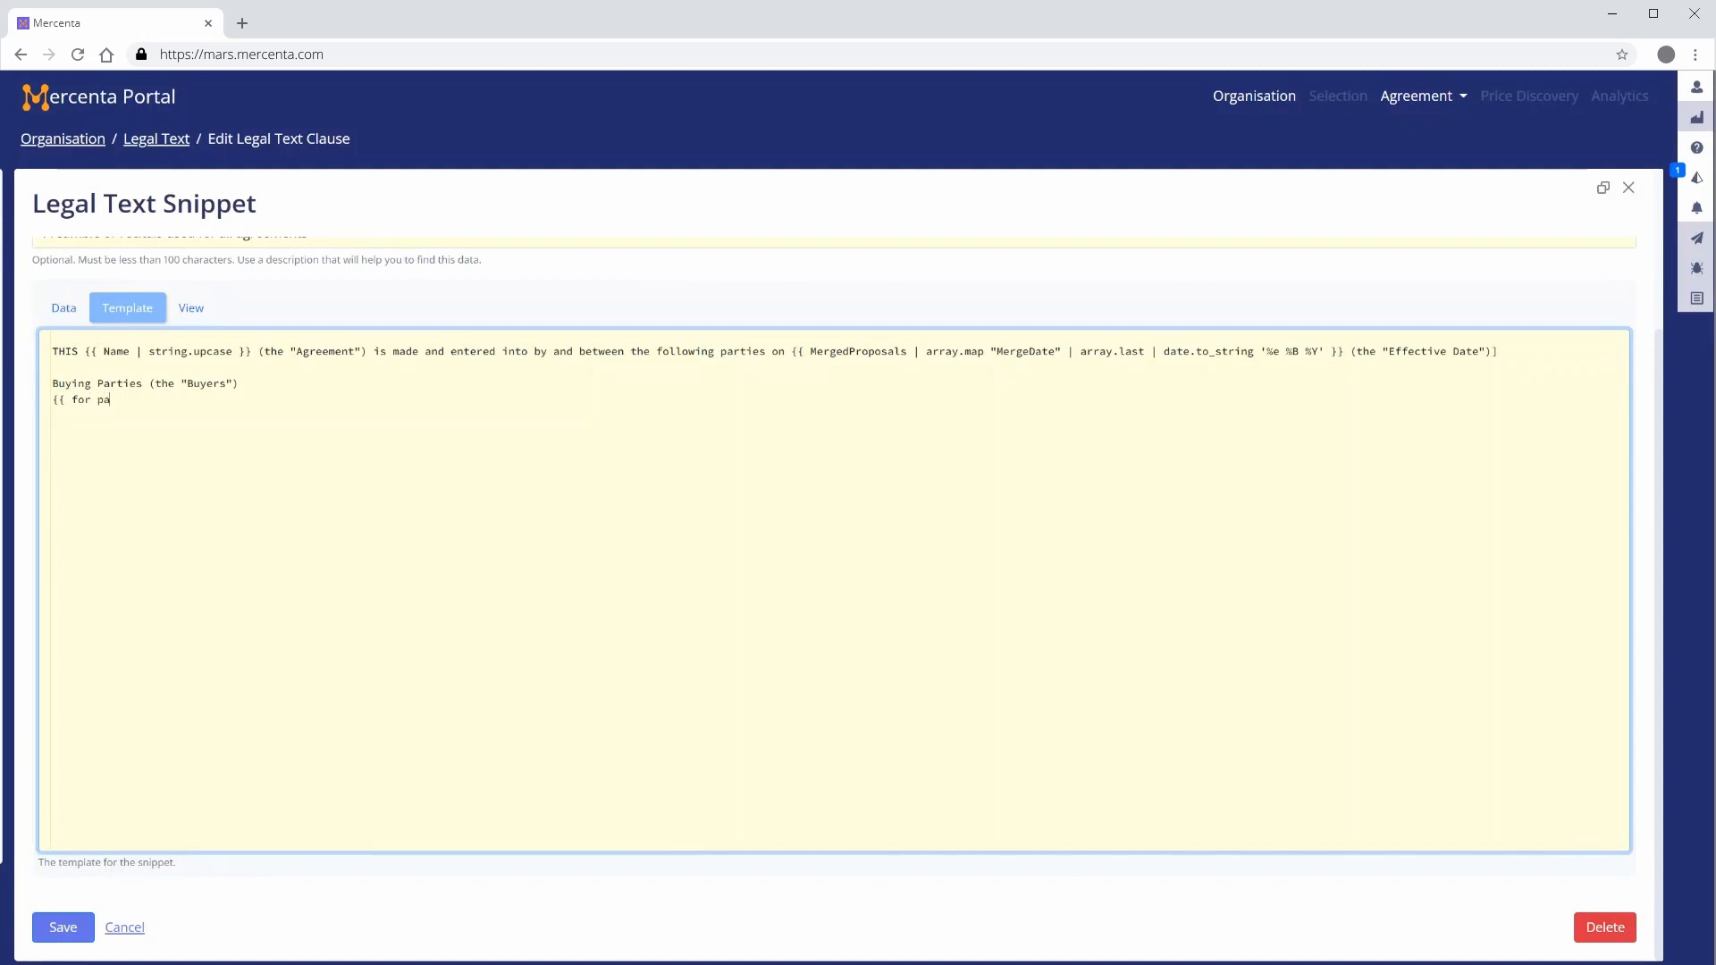
pyautogui.write('rty in BuyingParties }}')
pyautogui.press('Return')
pyautogui.write('{{ party.LegalName }} ')
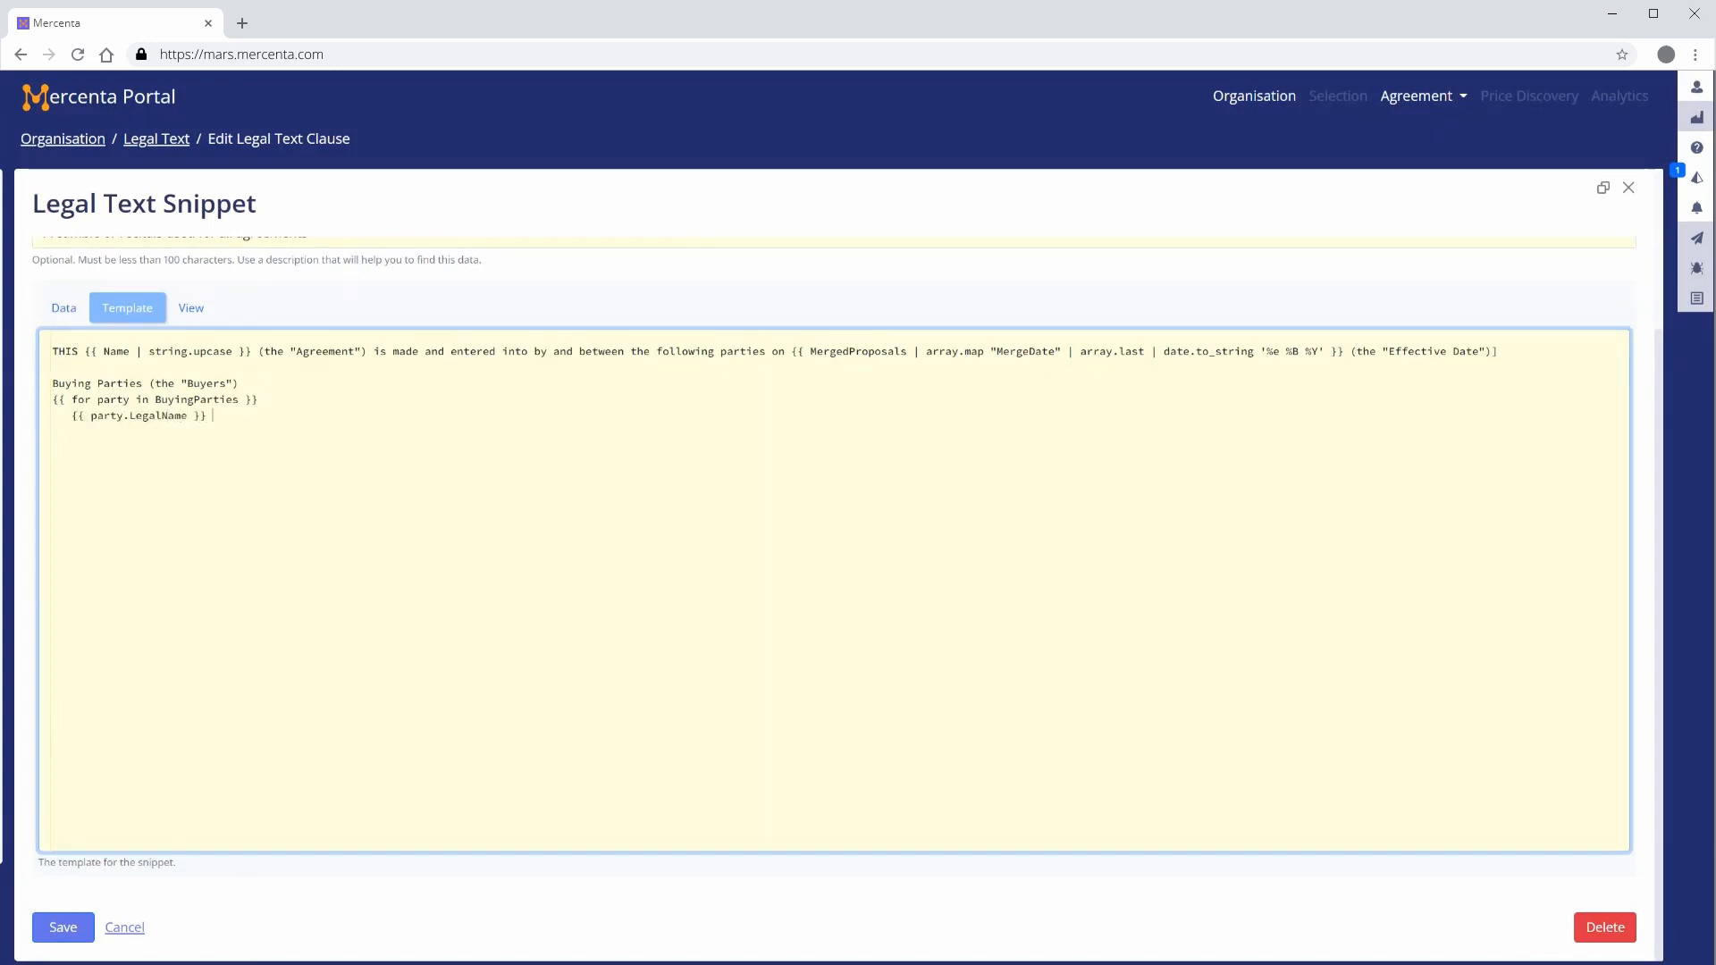
pyautogui.write('("{{ party.Name }}") with its')
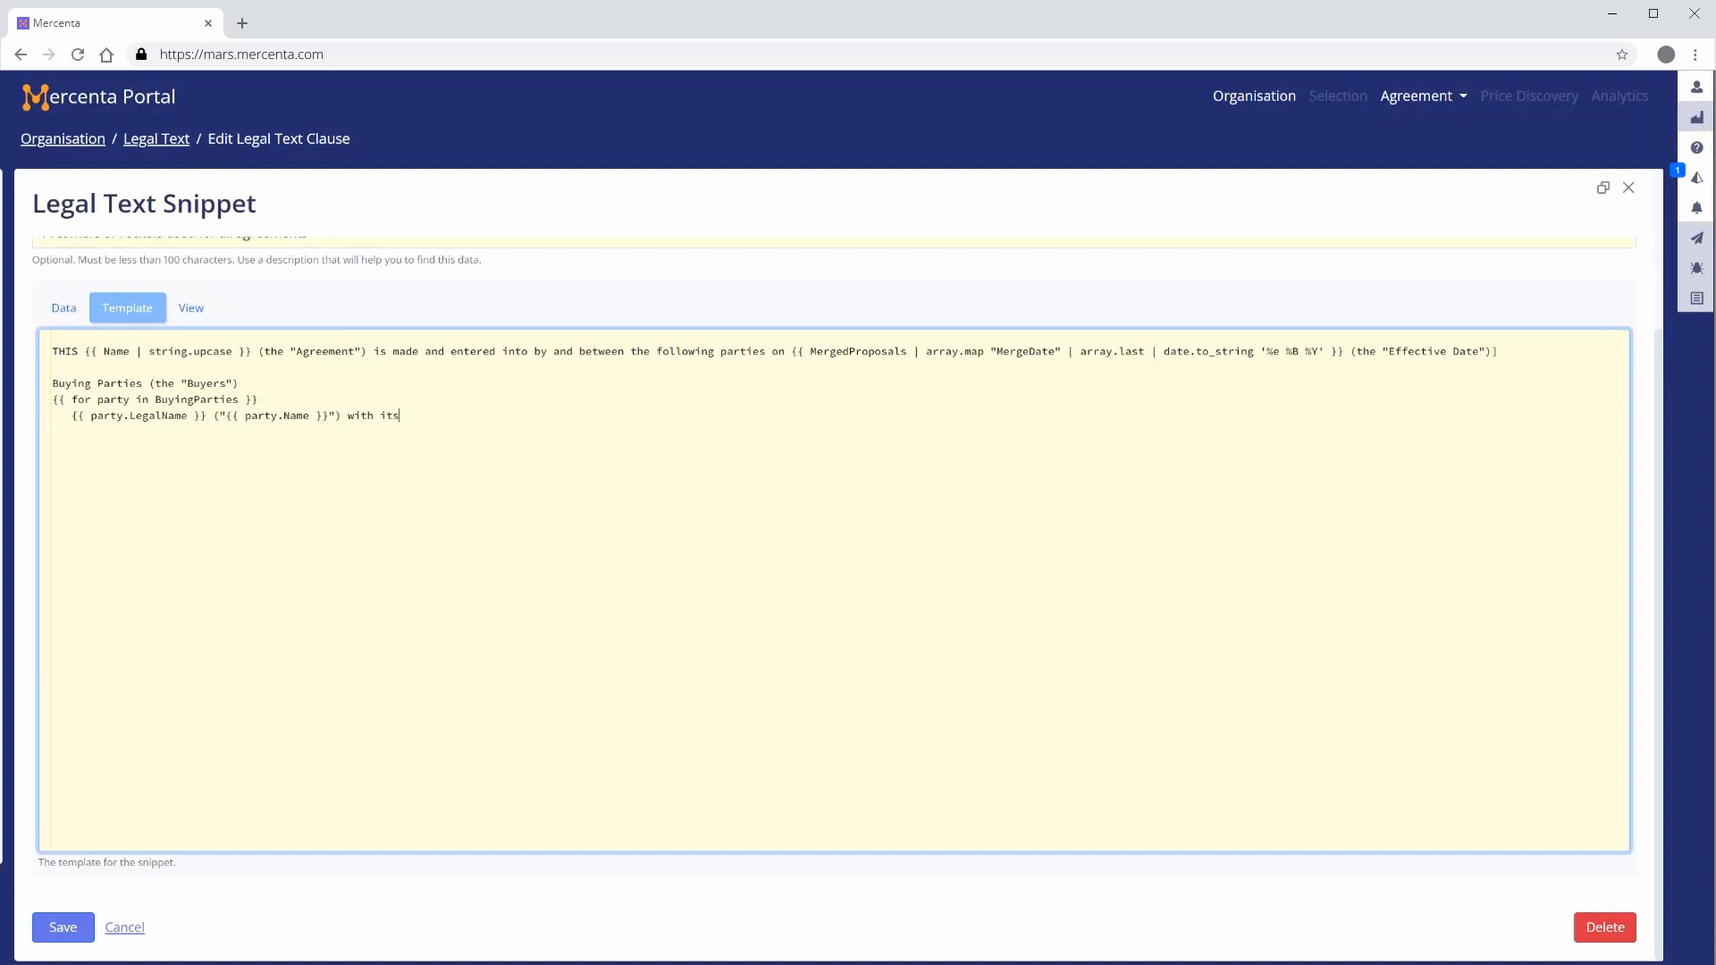
pyautogui.write(' address ')
pyautogui.write('at {{ part')
pyautogui.write('y.LegalAddre')
pyautogui.write('ss }} ')
pyautogui.write('{{ end')
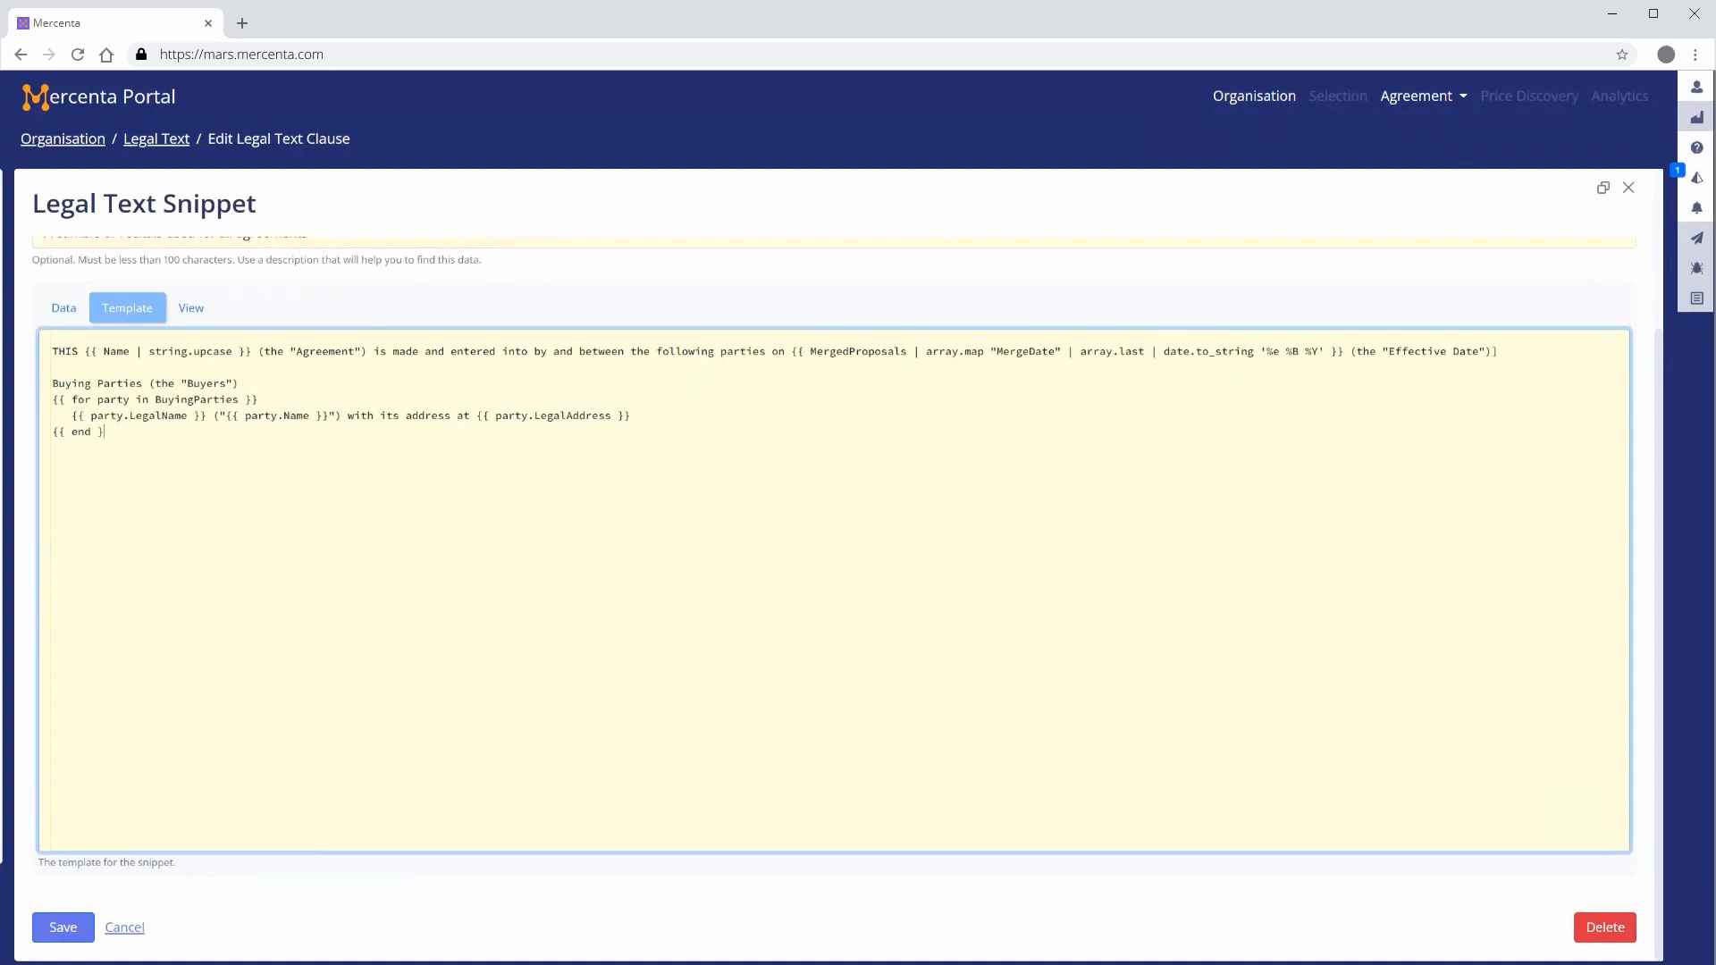
# Add a "Supplying Parties (the "Suppliers")" block looping over SupplyingParties with each party's LegalName, Name and LegalAddress
pyautogui.press('Return')
pyautogui.press('Return')
pyautogui.write('Supplying Parties (the "Suppliers")')
pyautogui.press('Return')
pyautogui.write('{{ for party ')
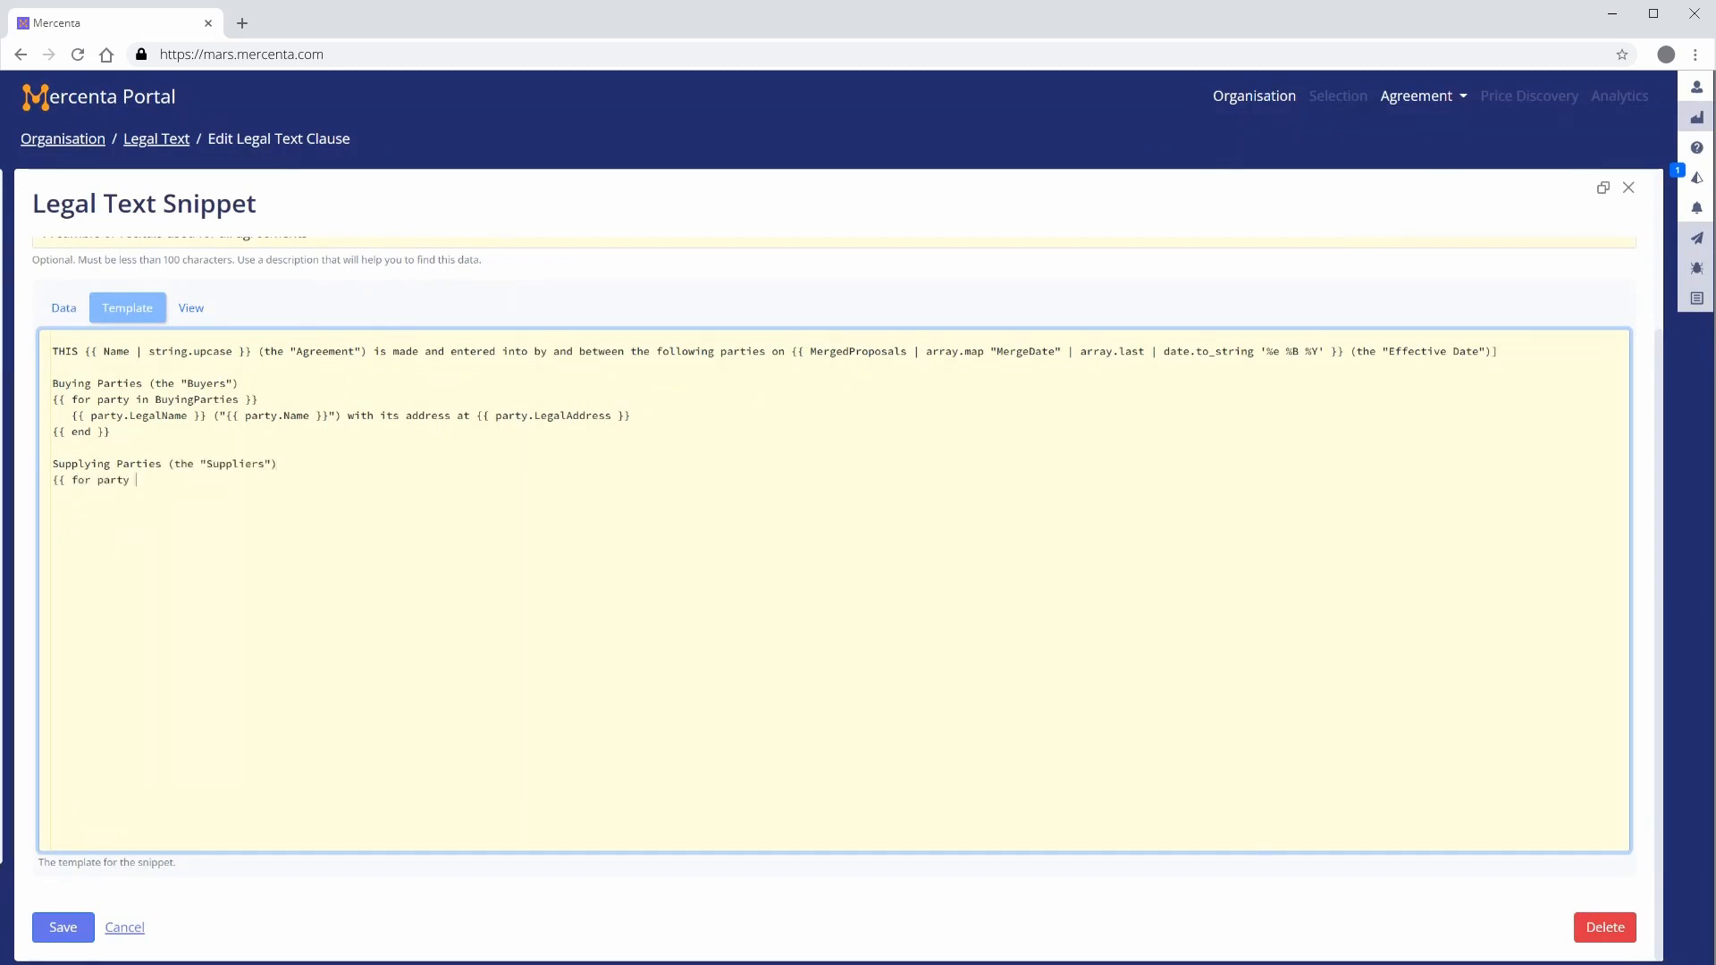
pyautogui.write('in SupplyingParties }}')
pyautogui.press('Return')
pyautogui.write('{{ party.LegalName }} ("{{ party.Name }')
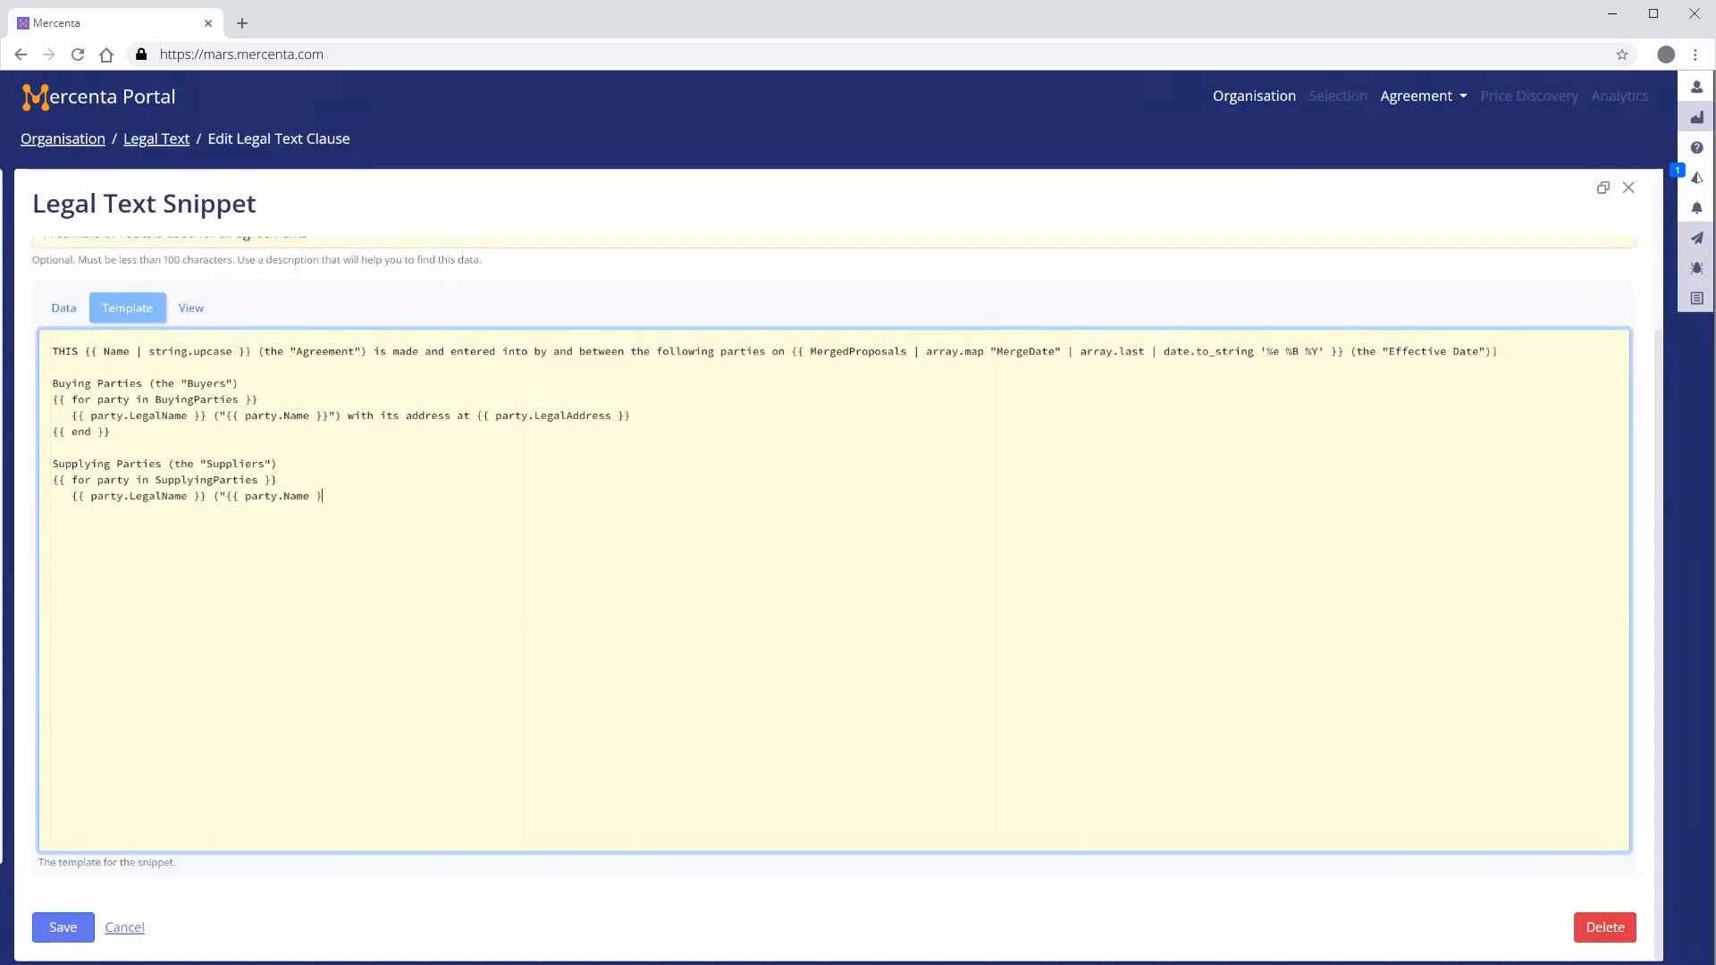
pyautogui.write('}") with its address at {{ part')
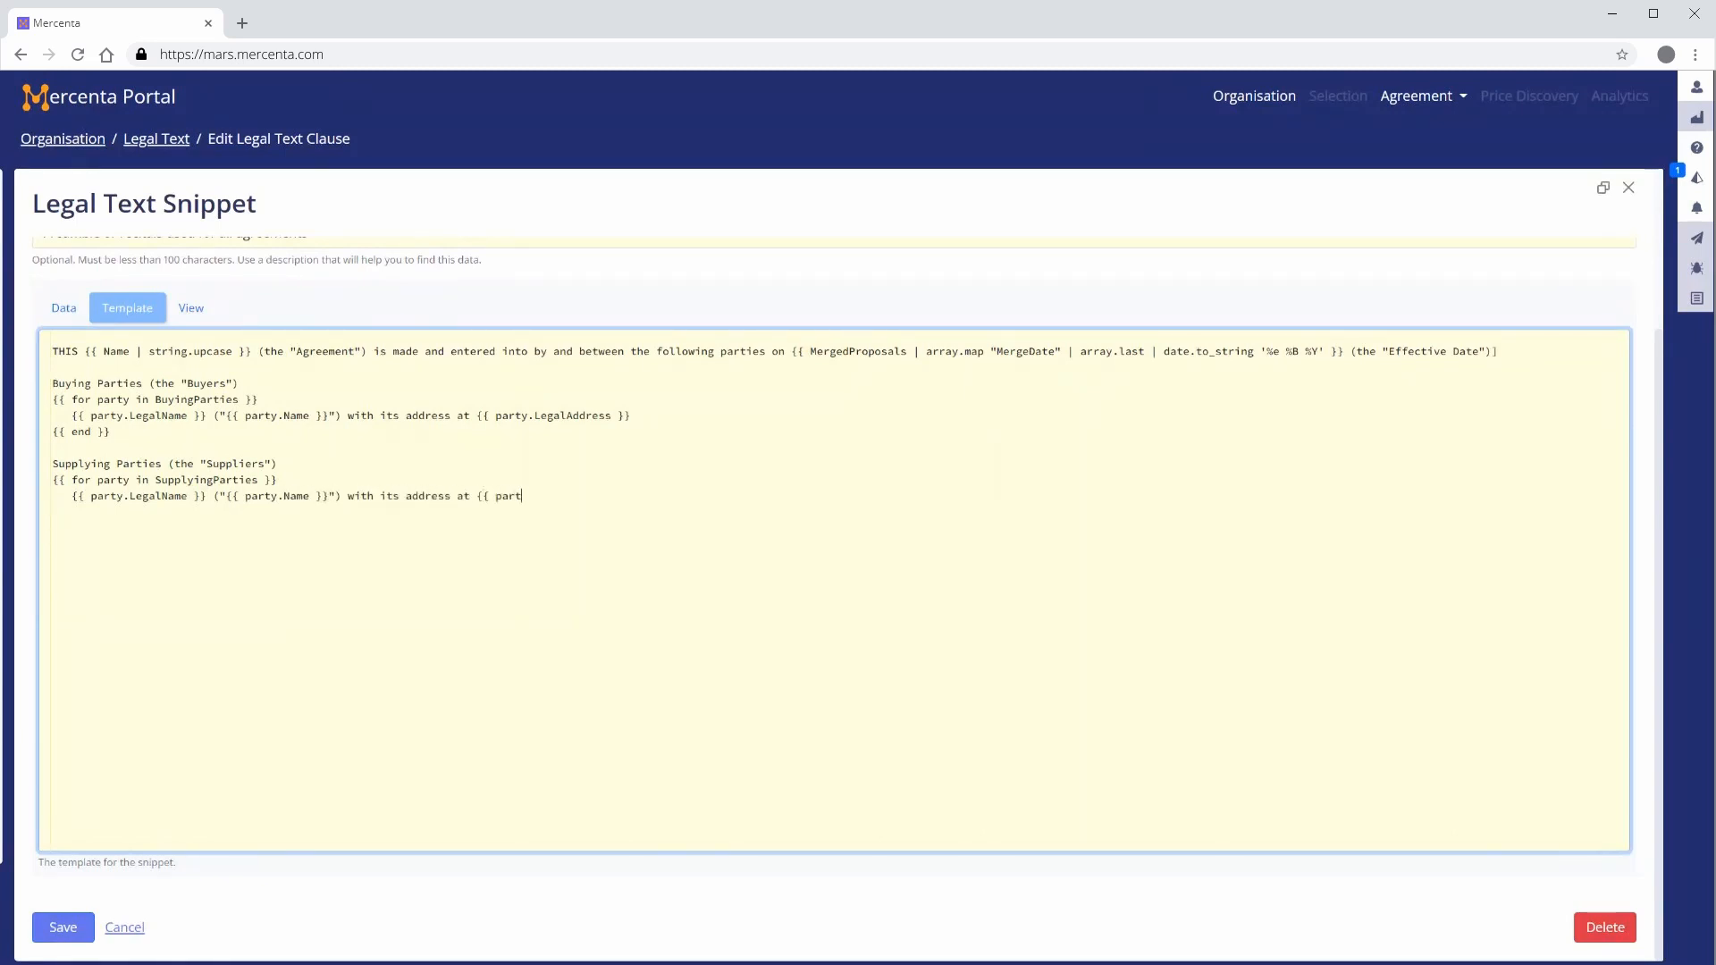
pyautogui.write('y.LegalAddress }}')
pyautogui.press('Return')
pyautogui.write('{{ end }}')
# Add the sentence defining Buyers and Suppliers as a "Party" respectively and the "Parties" collectively
pyautogui.press('Return')
pyautogui.press('Return')
pyautogui.write('Ea')
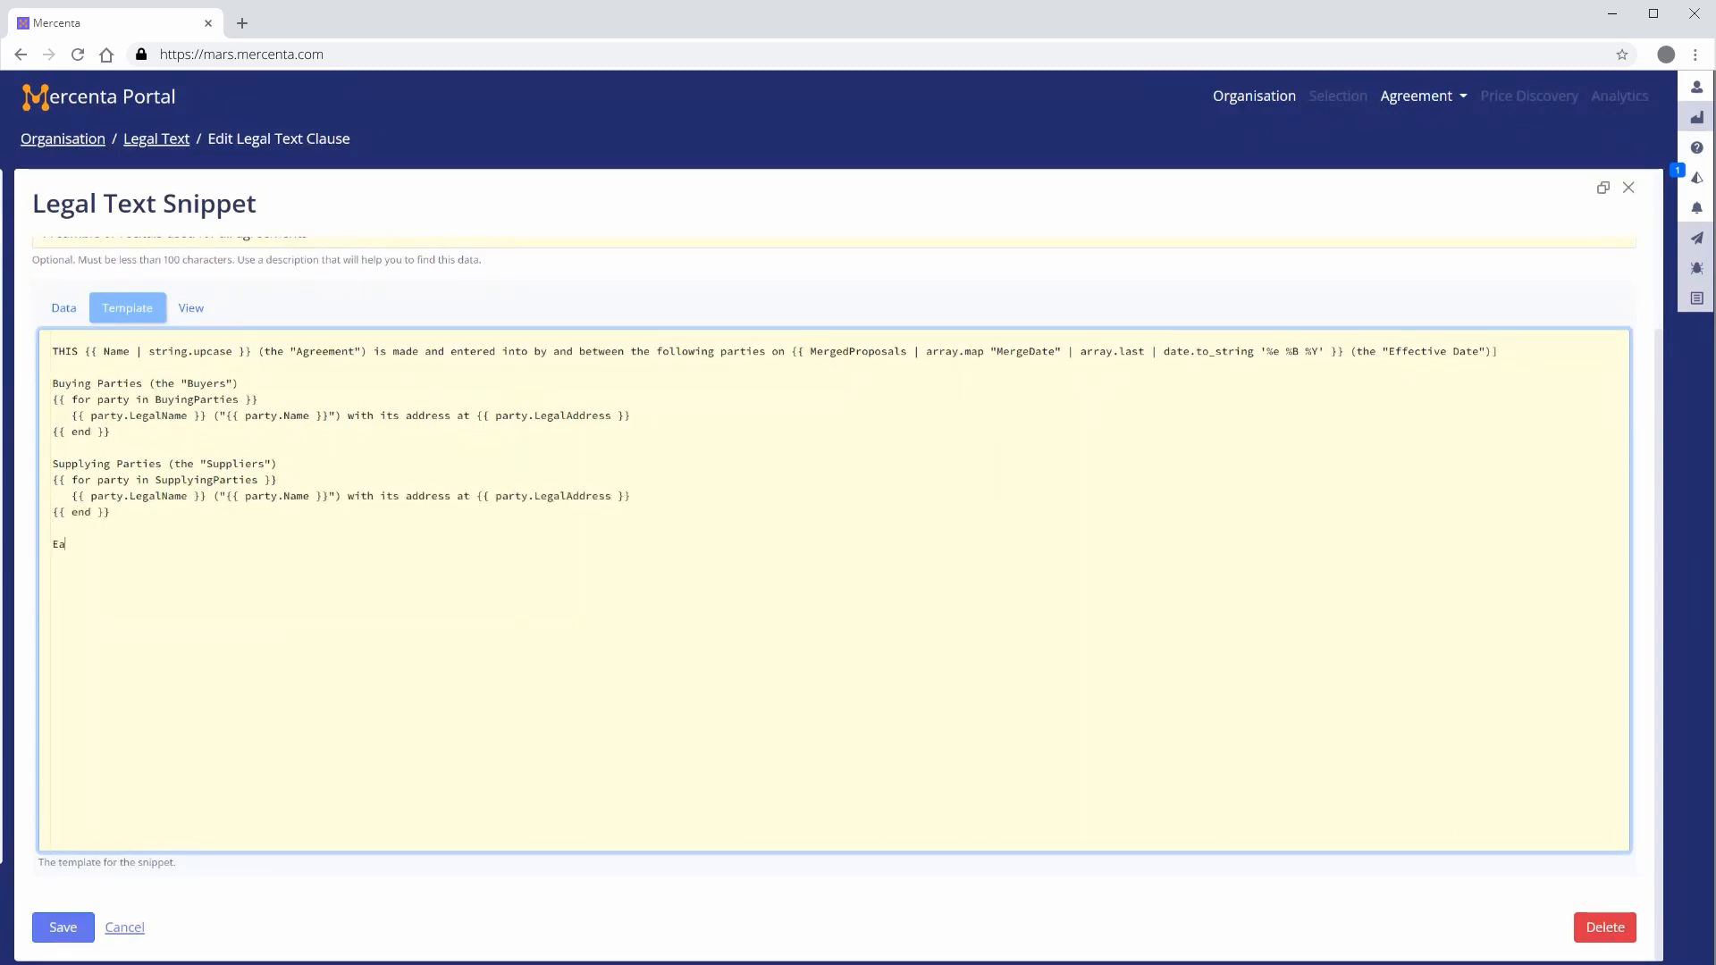
pyautogui.write('ch of the Buyers and Suppliers shall be')
pyautogui.write(' hereina')
pyautogui.write('erred to')
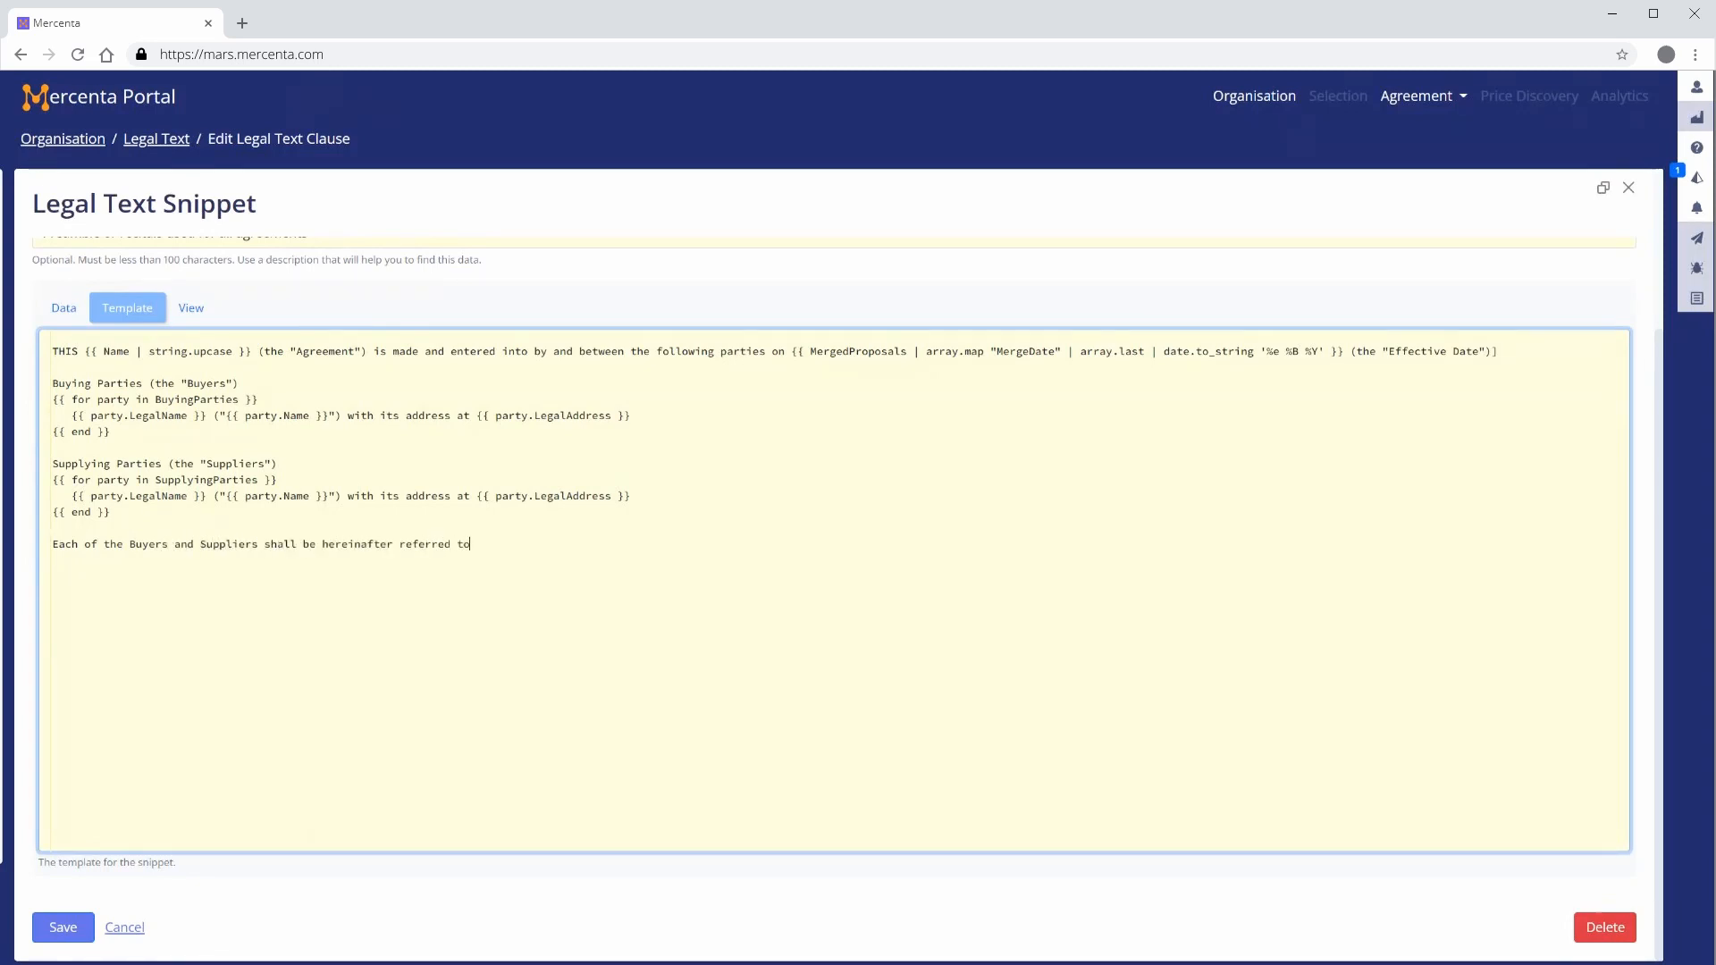
pyautogui.write(' as a "Party" respectively, and as the "Parties" collectively.')
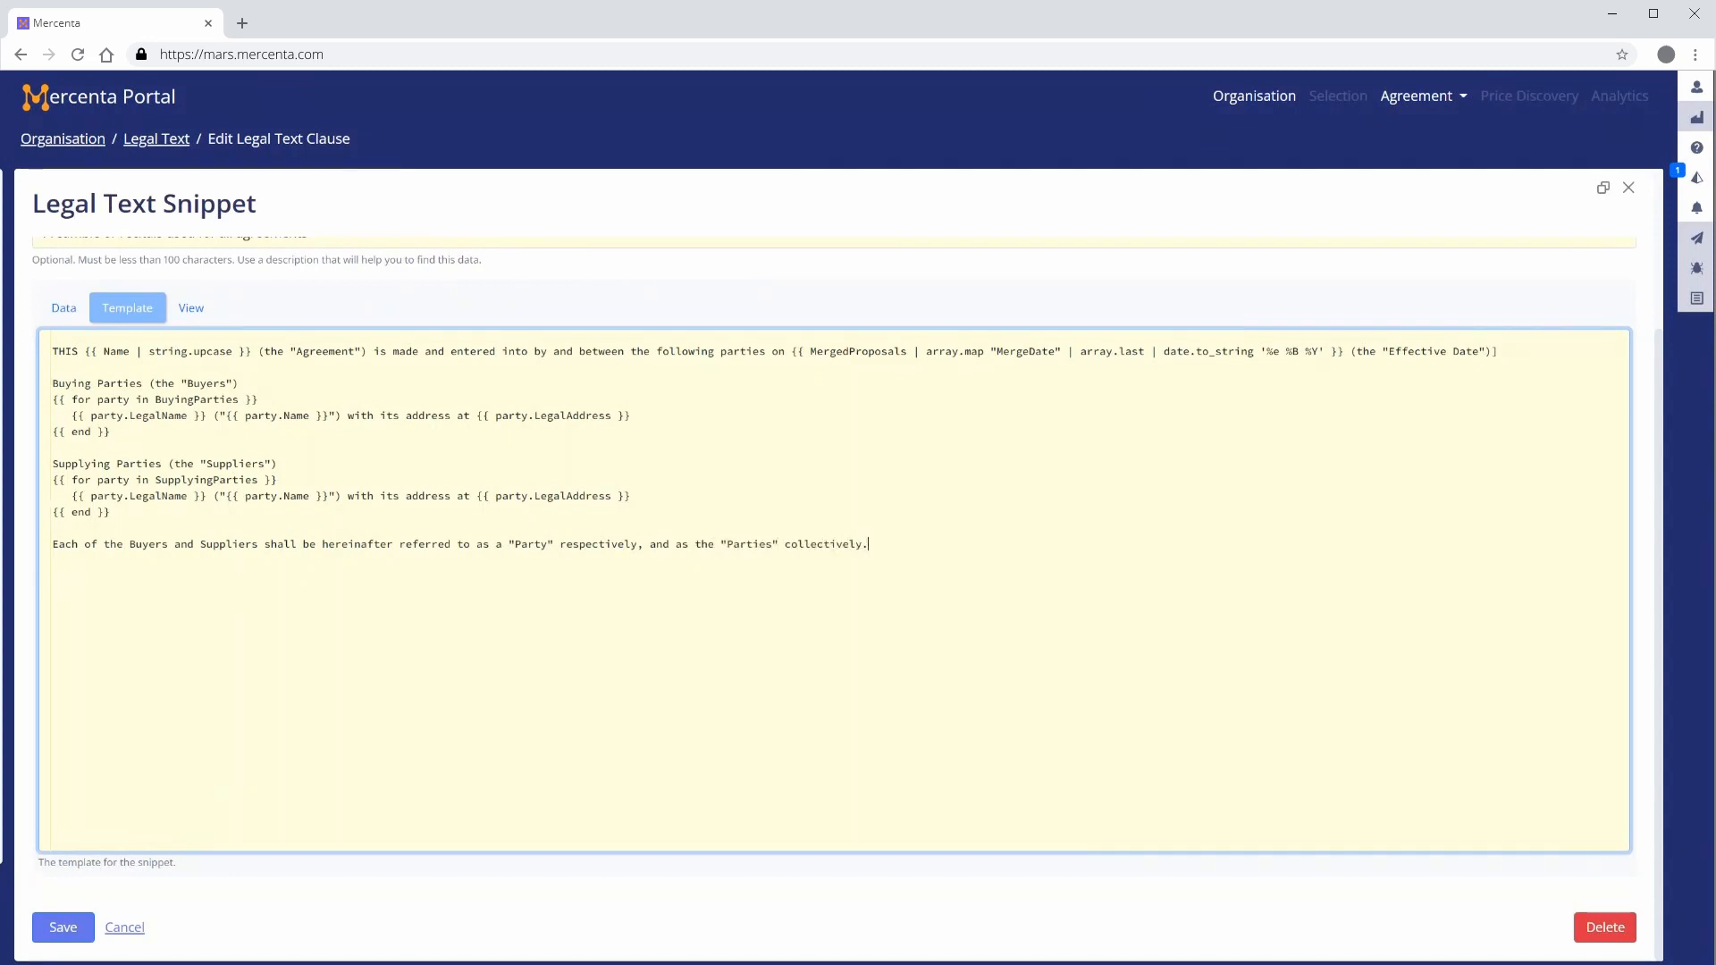
# Add the closing line "Now, therefore the Parties agree as follows :" followed by blank lines
pyautogui.press('Return')
pyautogui.press('Return')
pyautogui.write('Now, therefore the Parties agree as follows :')
pyautogui.press('Return')
pyautogui.press('Return')
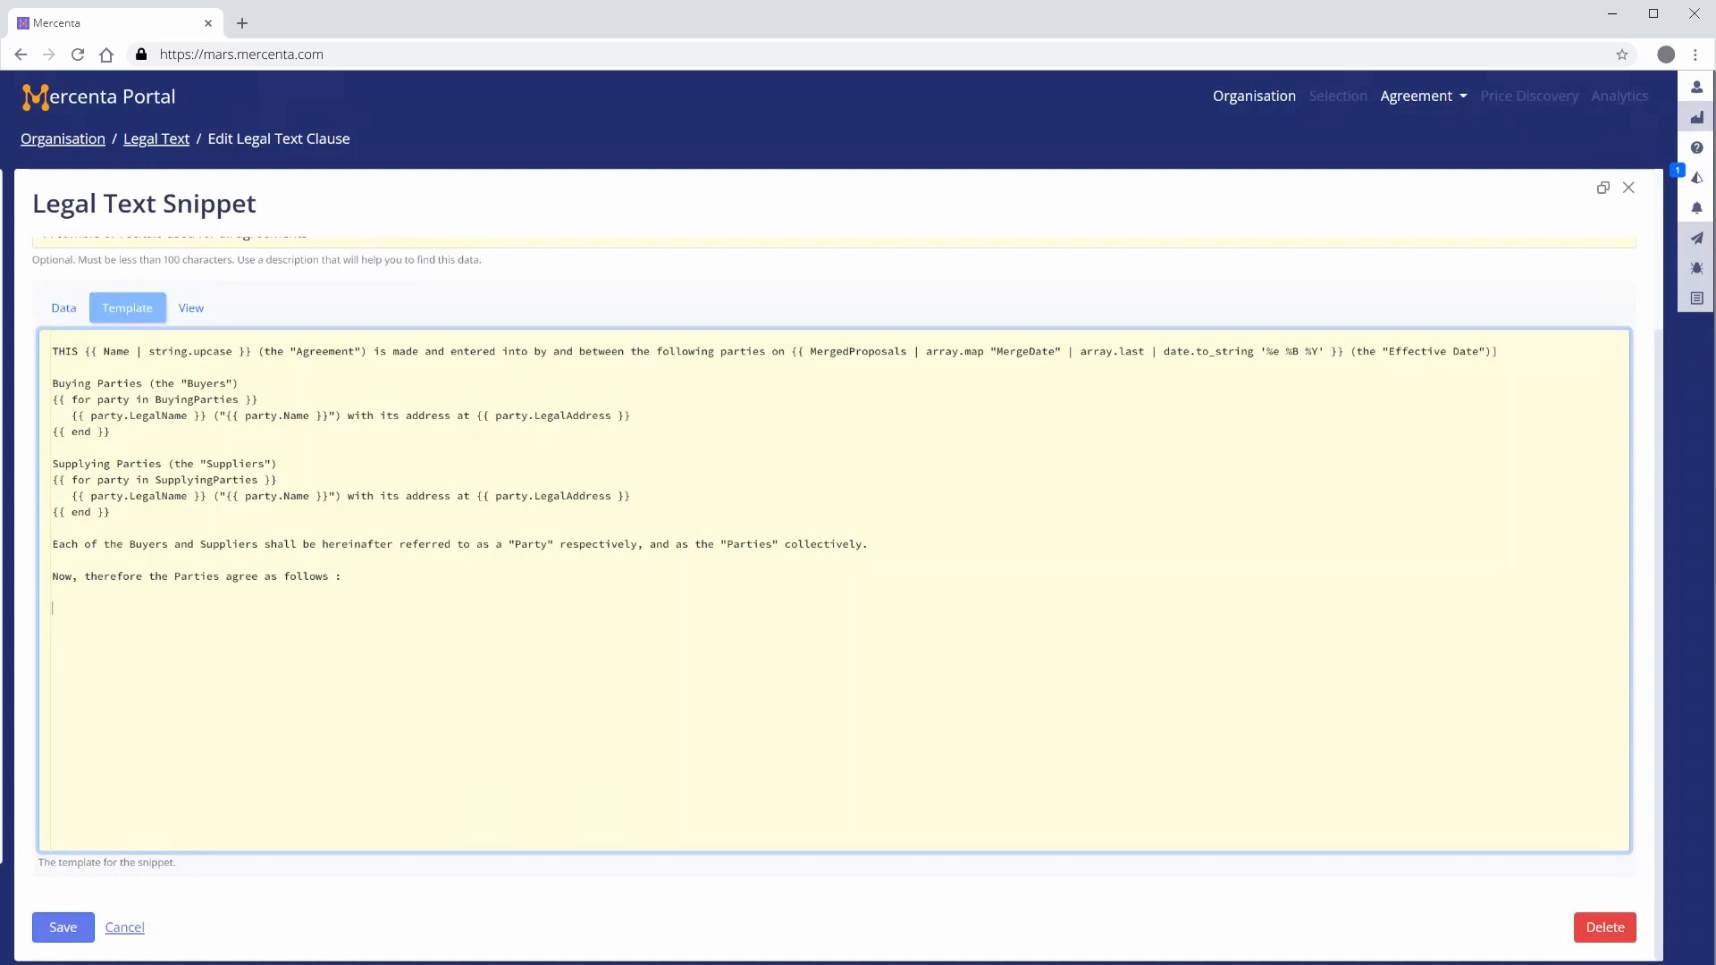
# Preview the rendered snippet with the sample data and save the template
pyautogui.click(190, 309)
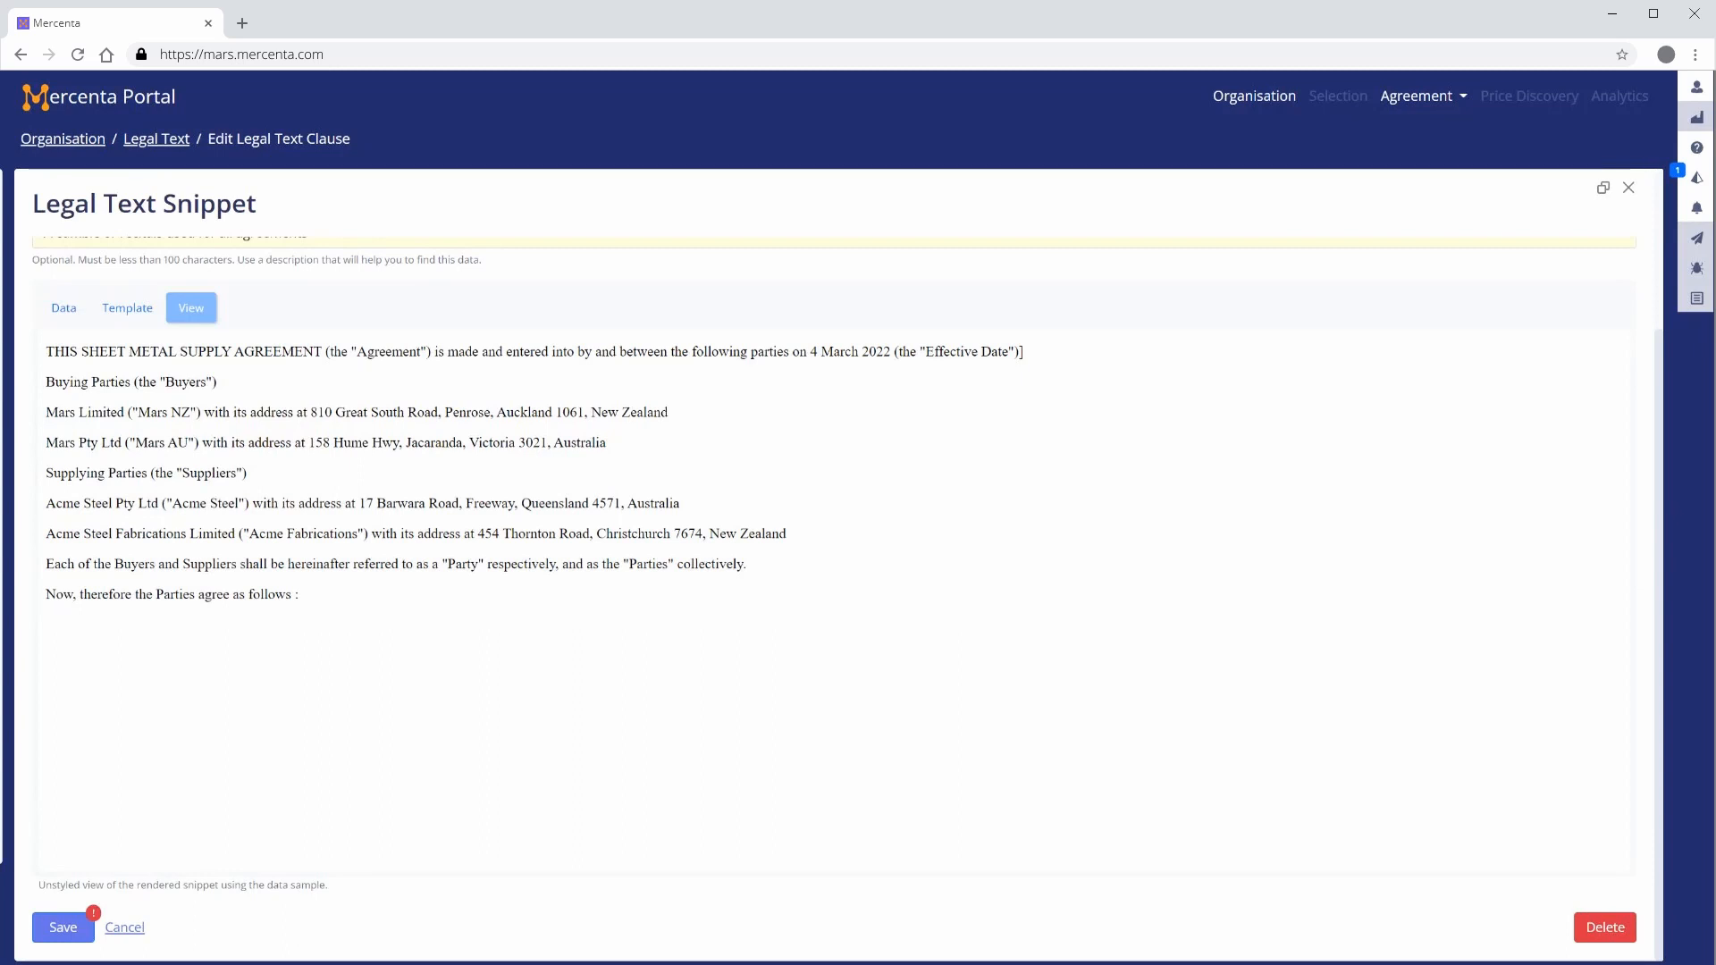
pyautogui.click(61, 929)
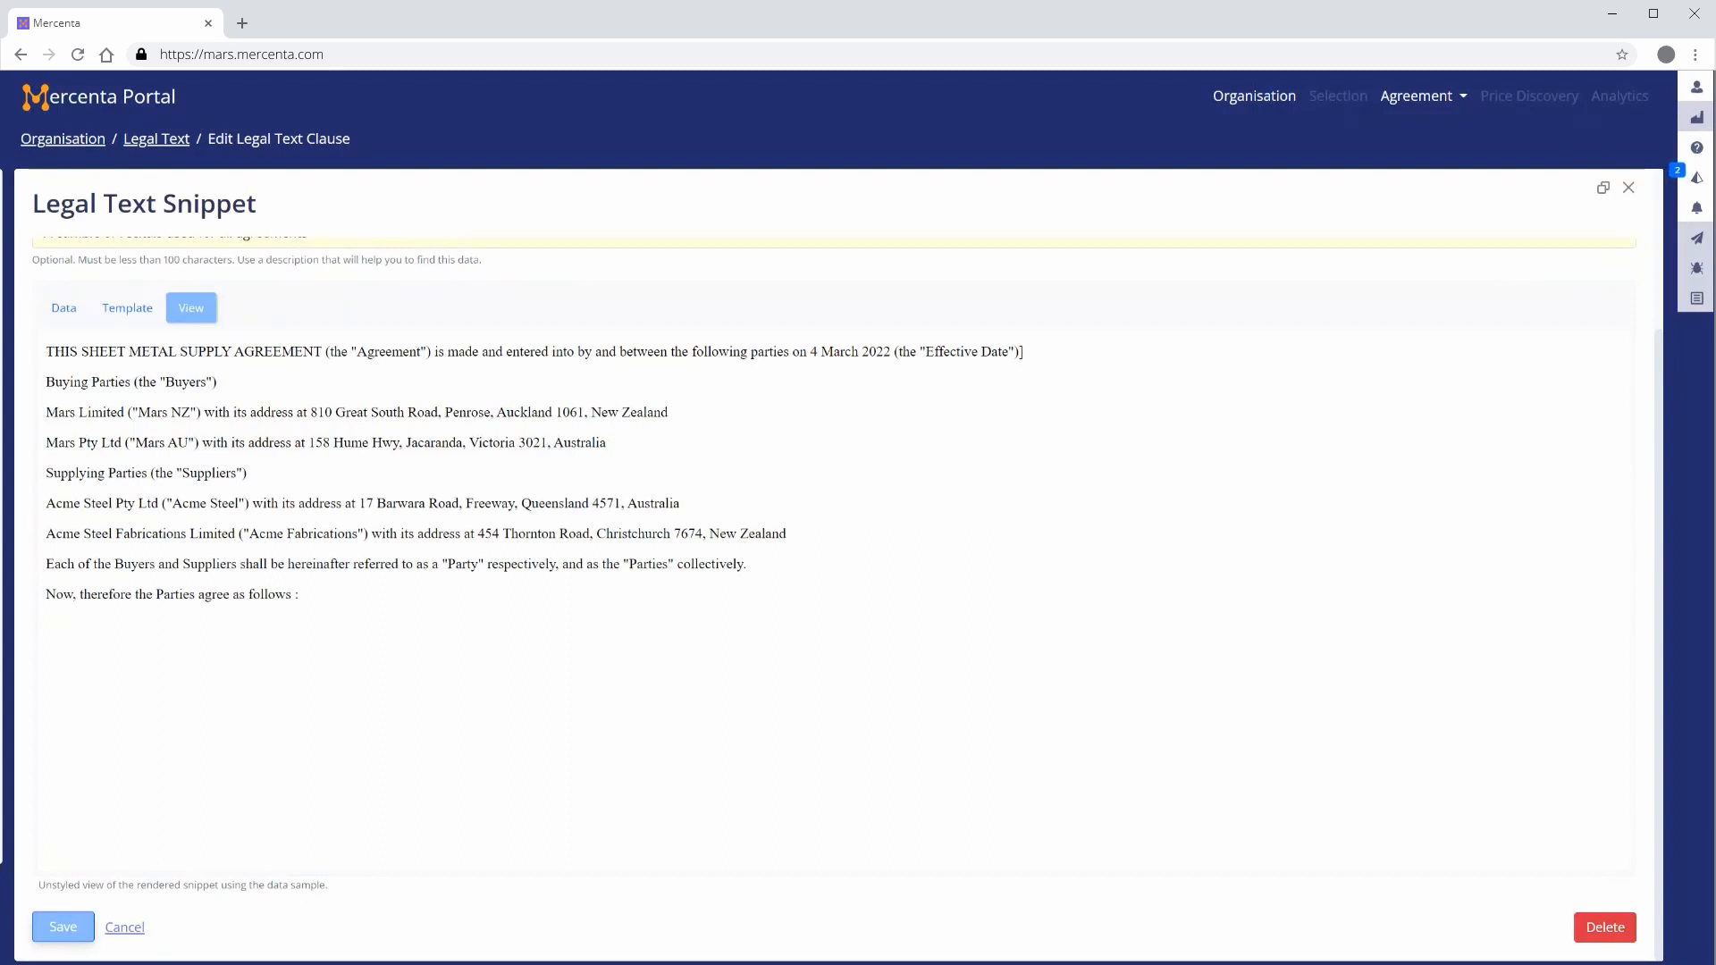
# Change the sample data's MergeDate year to 2023, check the rendered preview, and return to the template
pyautogui.click(59, 307)
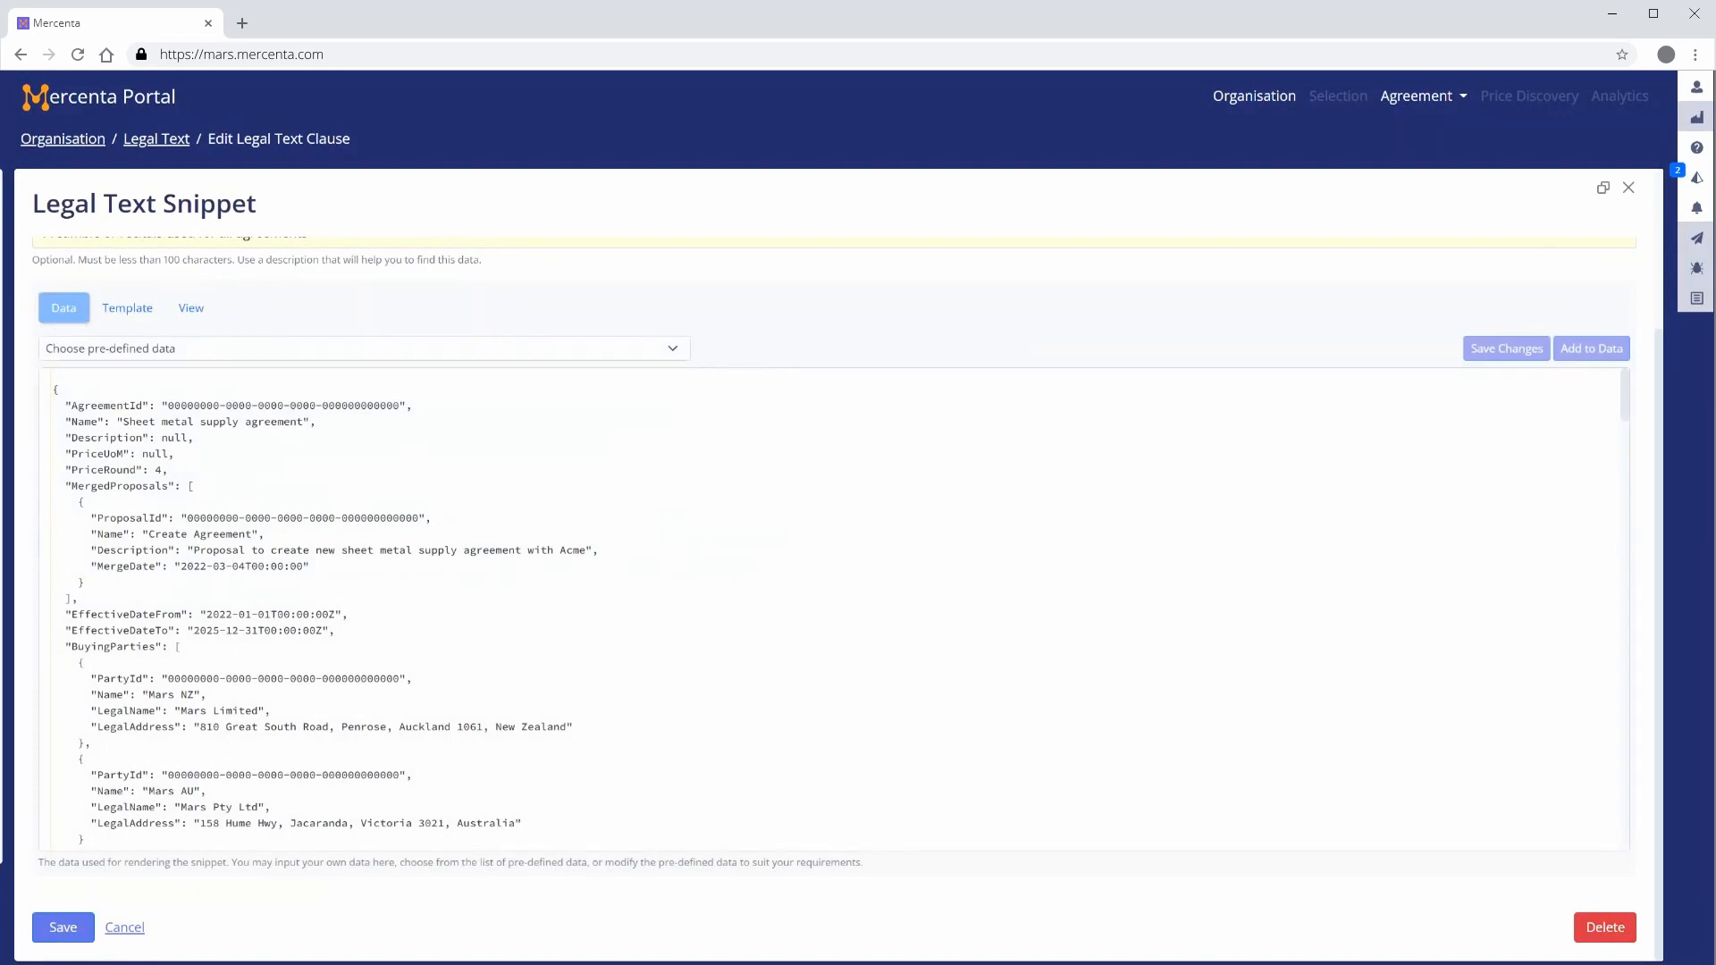
pyautogui.doubleClick(194, 567)
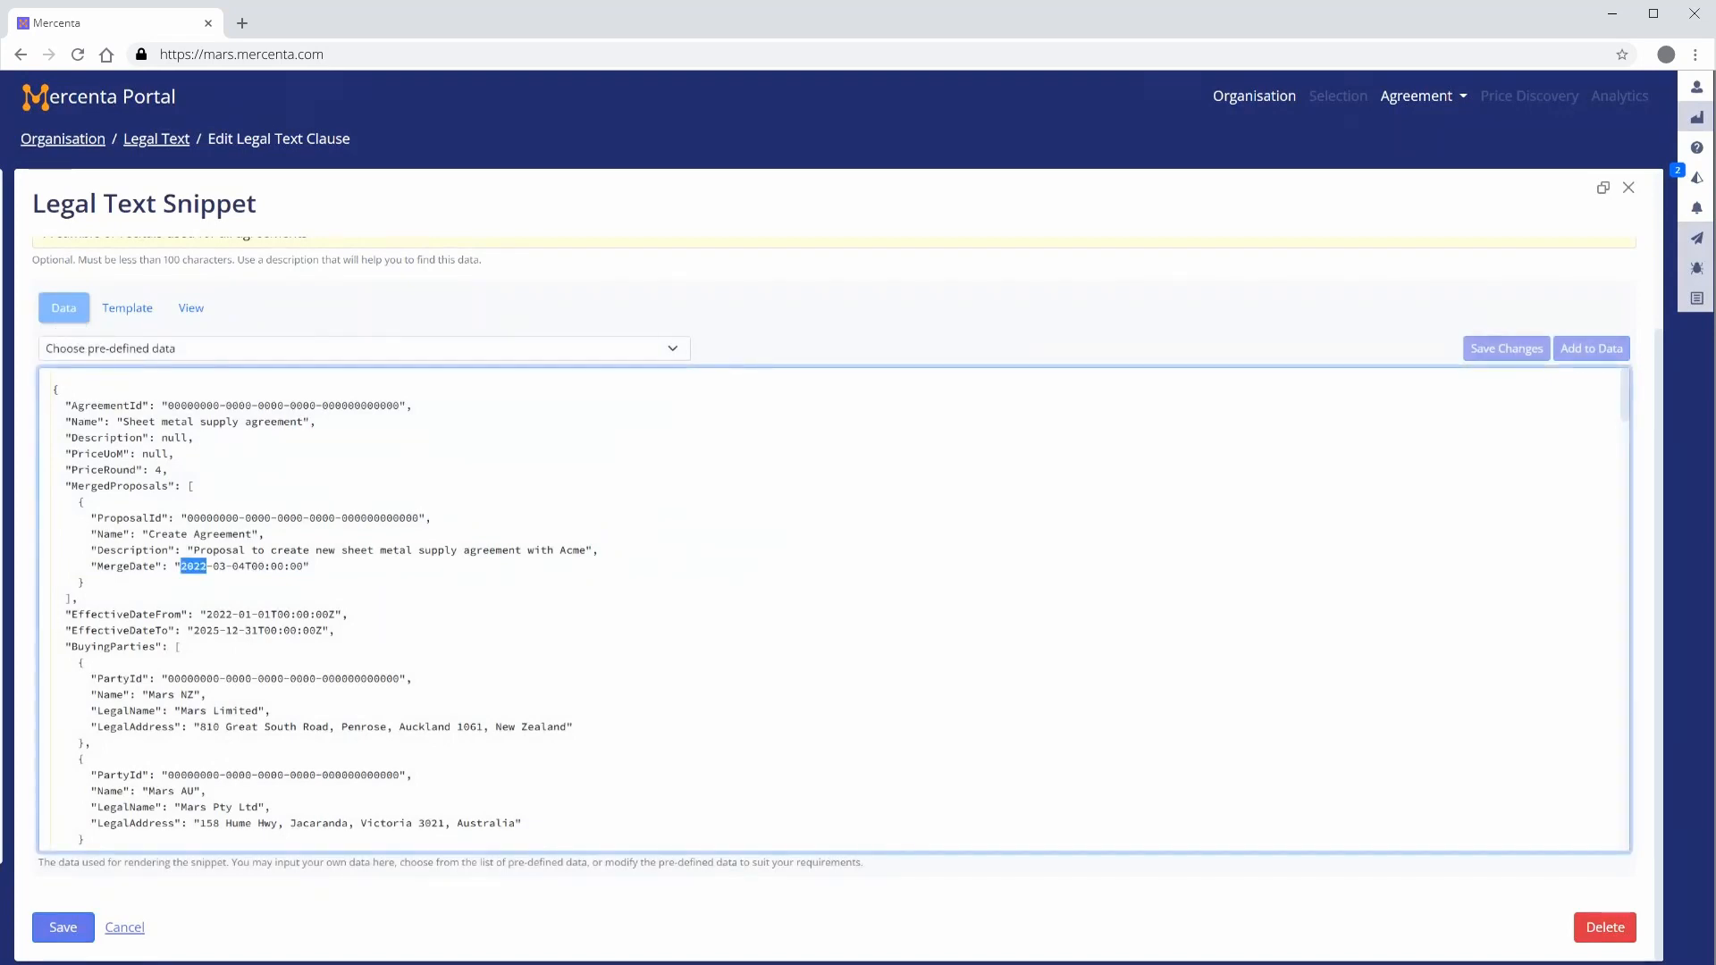
pyautogui.write('2023')
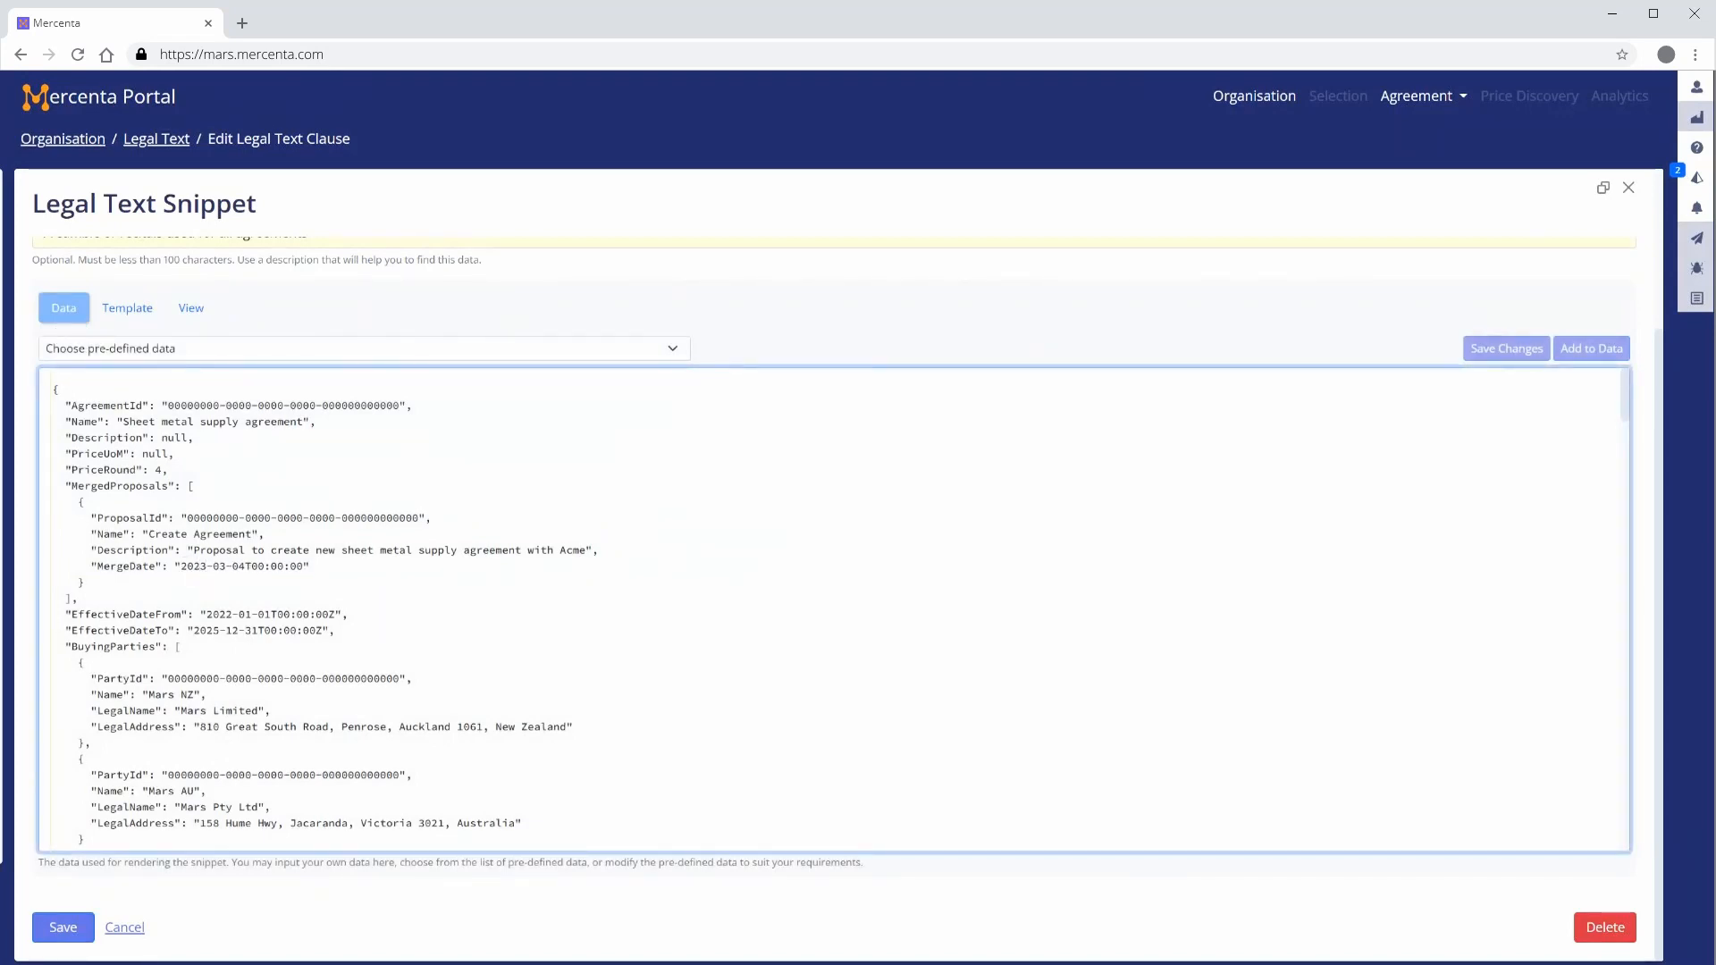
pyautogui.click(191, 310)
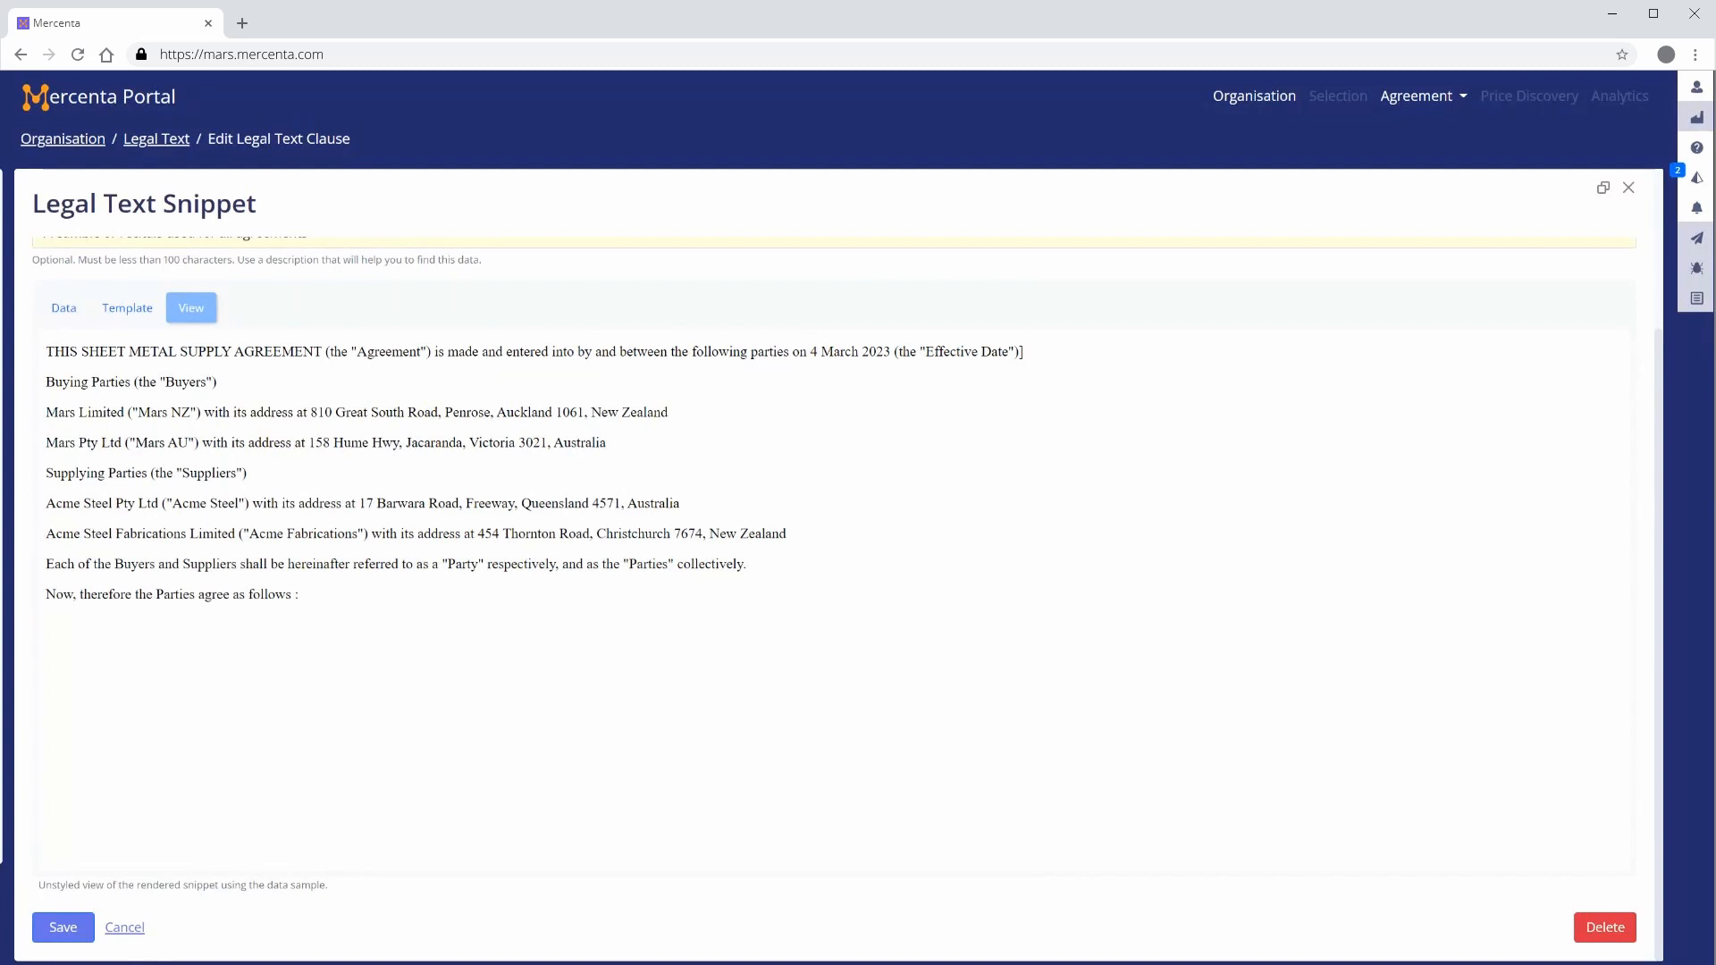
pyautogui.click(127, 308)
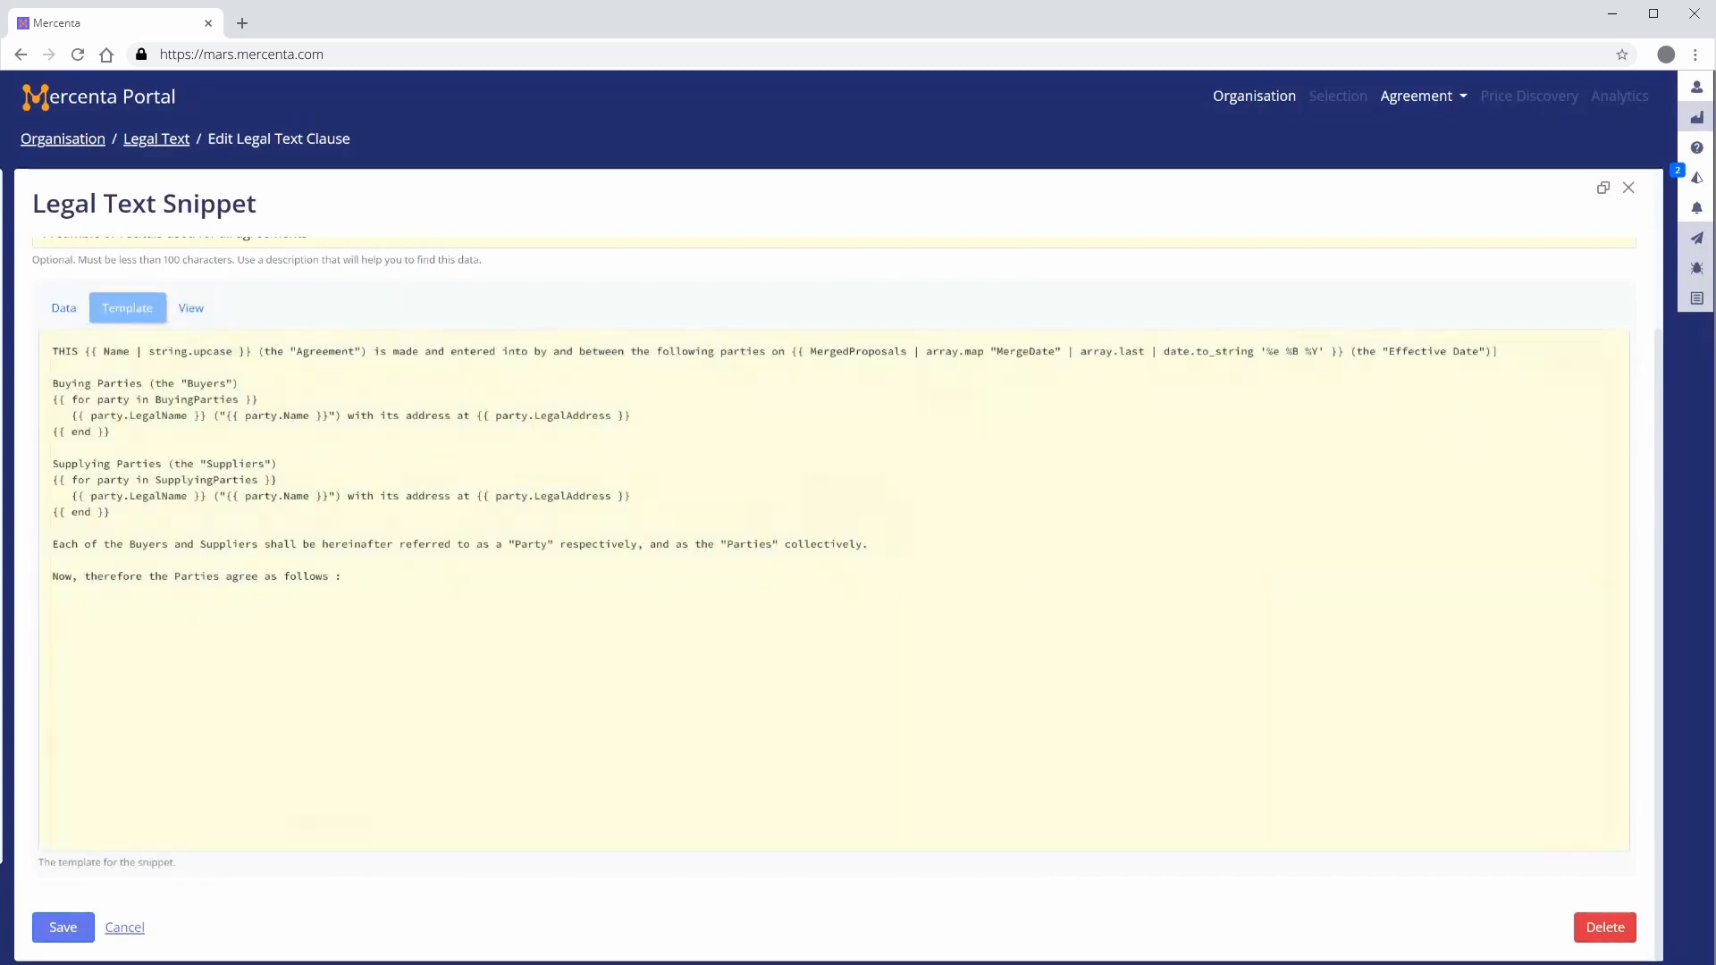
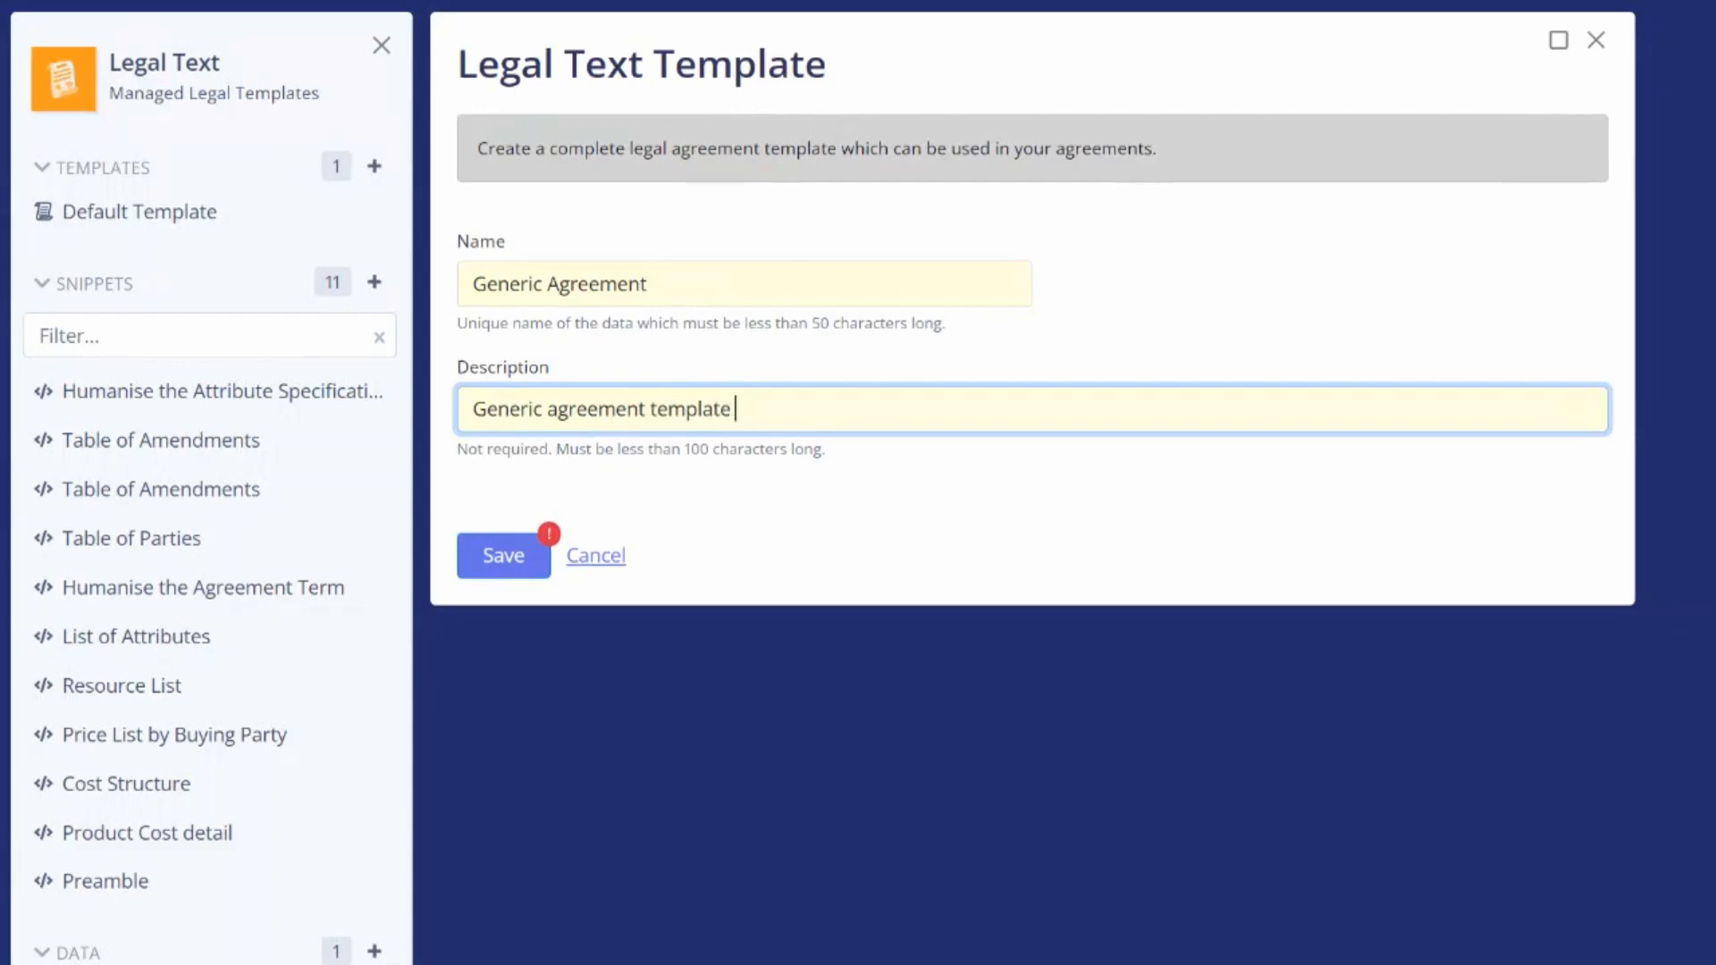
# Set the description to "Generic agreement template for all direct materials" and save the new Generic Agreement template
pyautogui.write('direct materials')
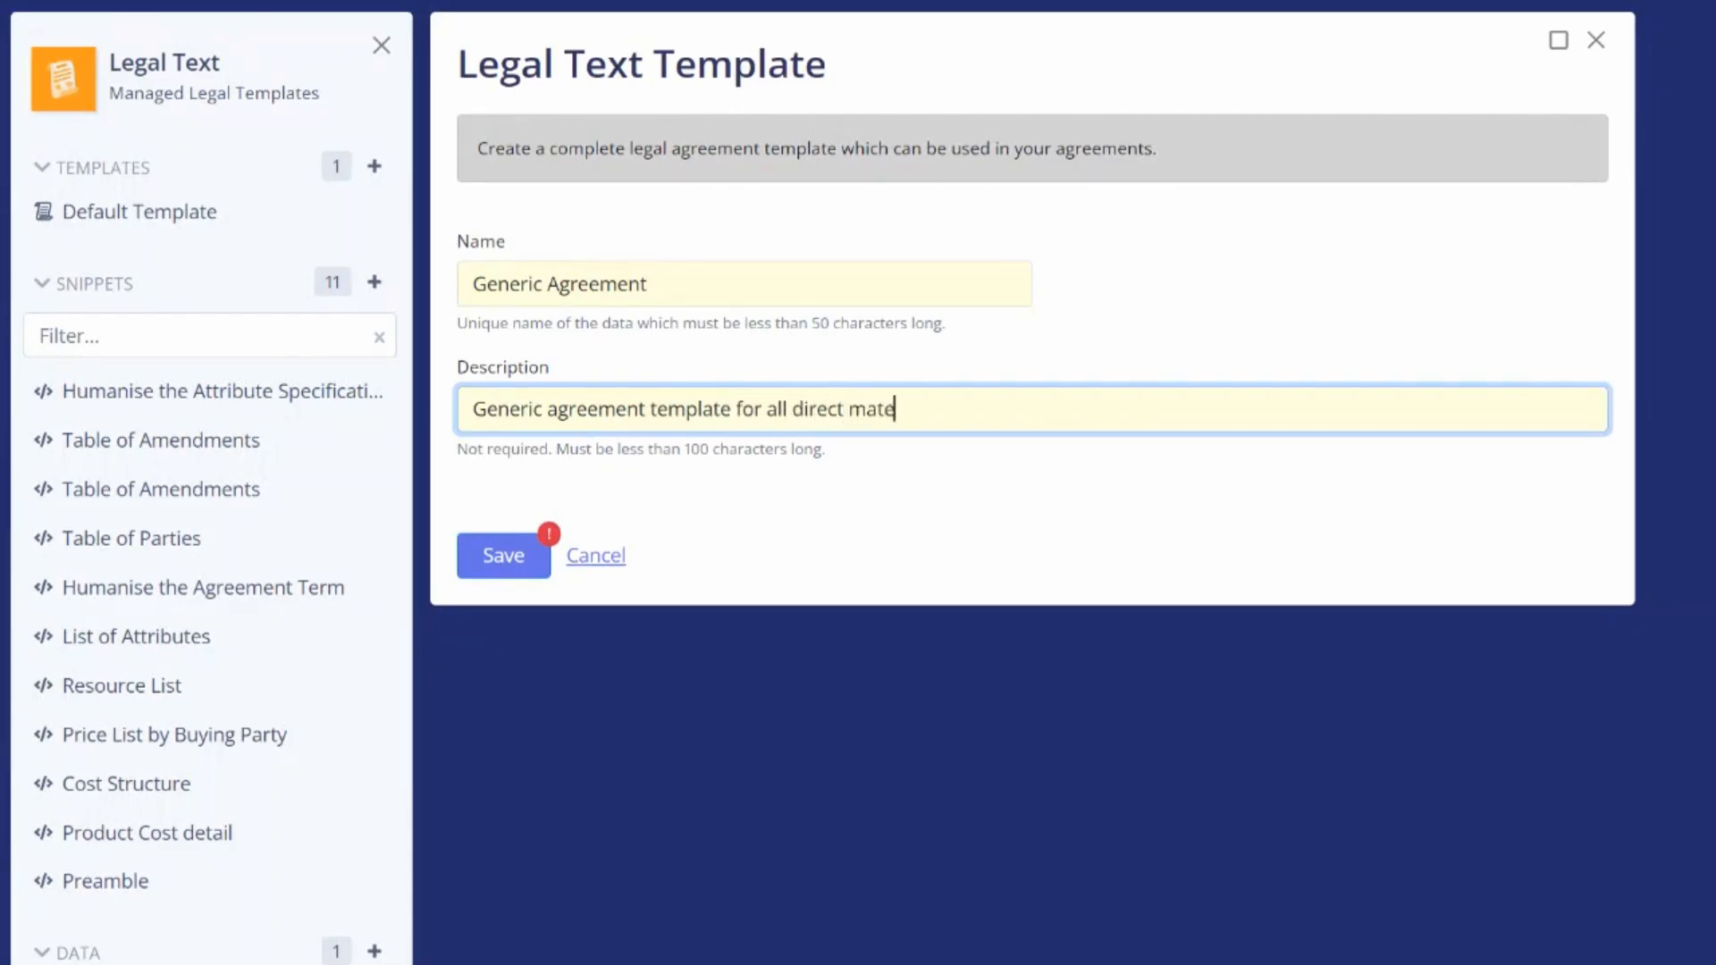
pyautogui.press('Tab')
pyautogui.click(505, 558)
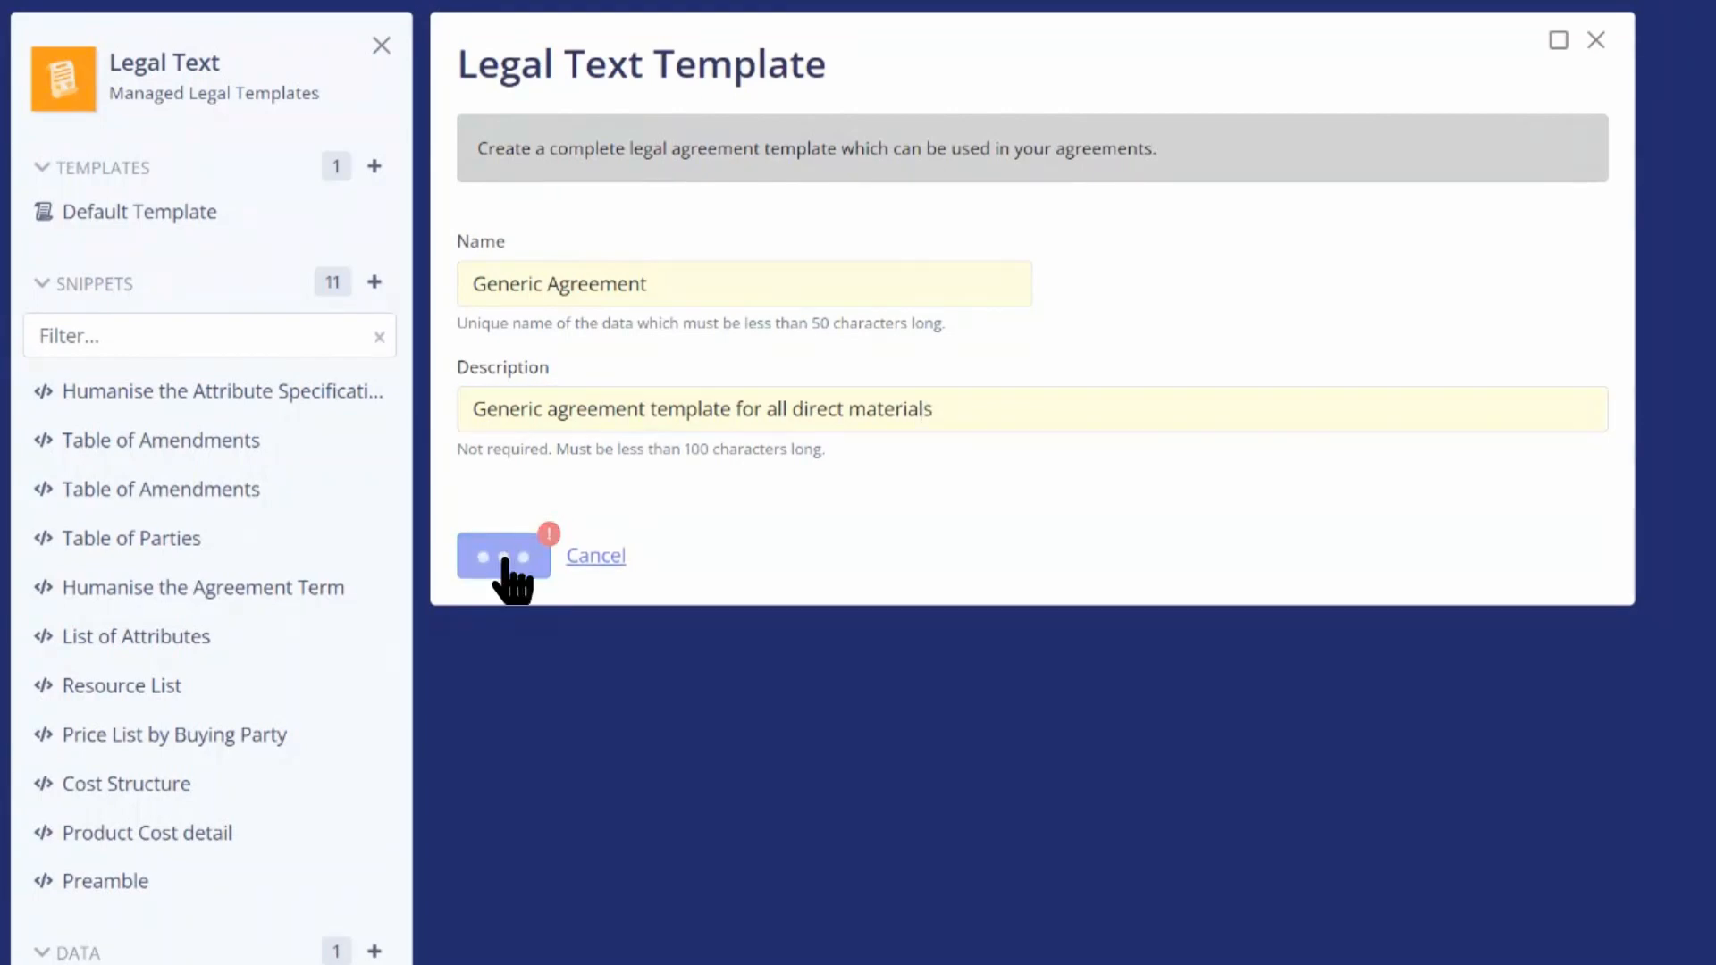
# Load the Generic predefined data as the template's sample data
pyautogui.scroll(-2, 970, 581)
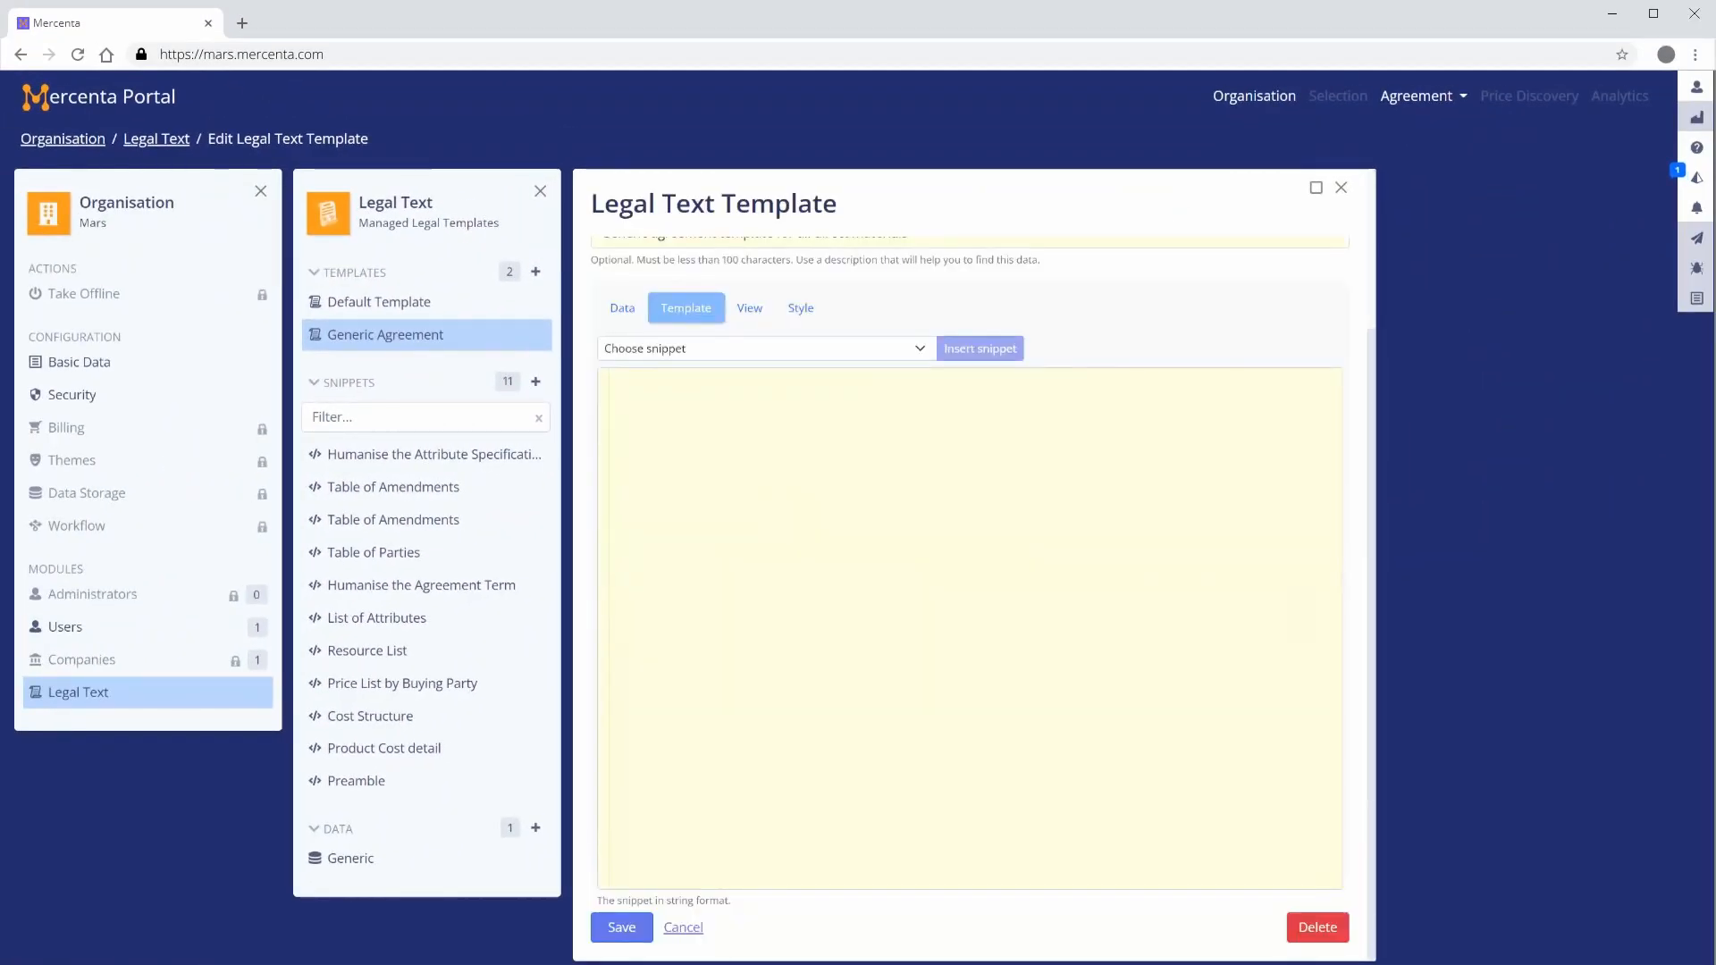
pyautogui.click(1316, 188)
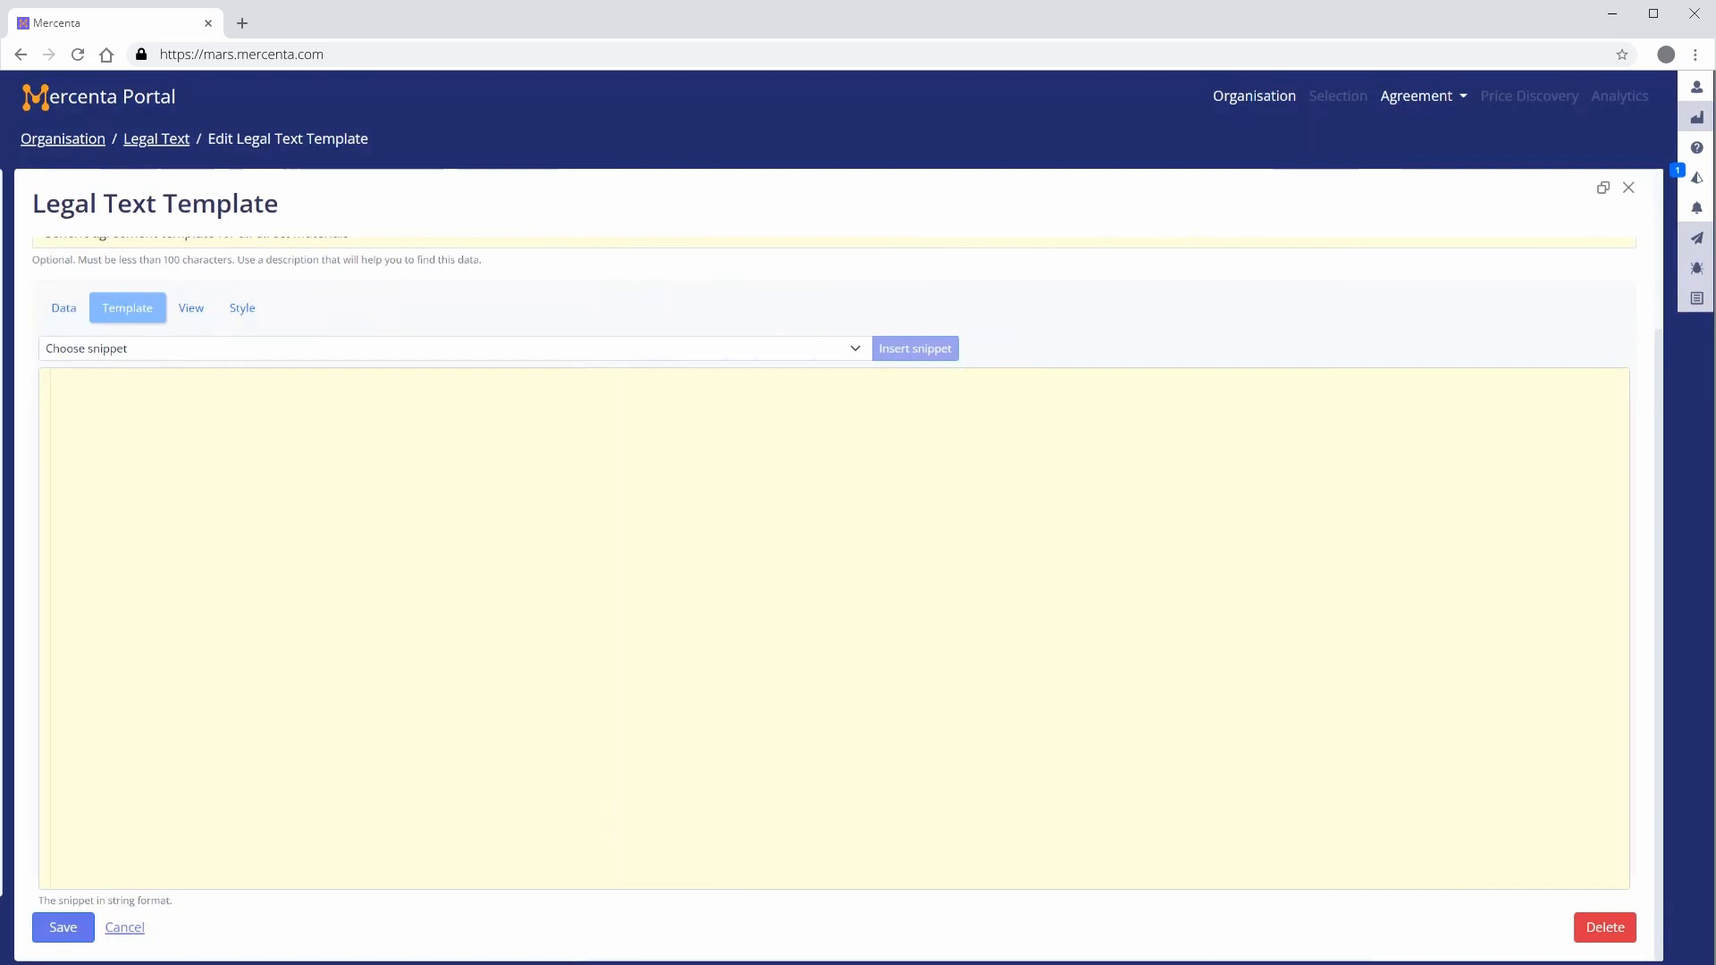
pyautogui.click(63, 309)
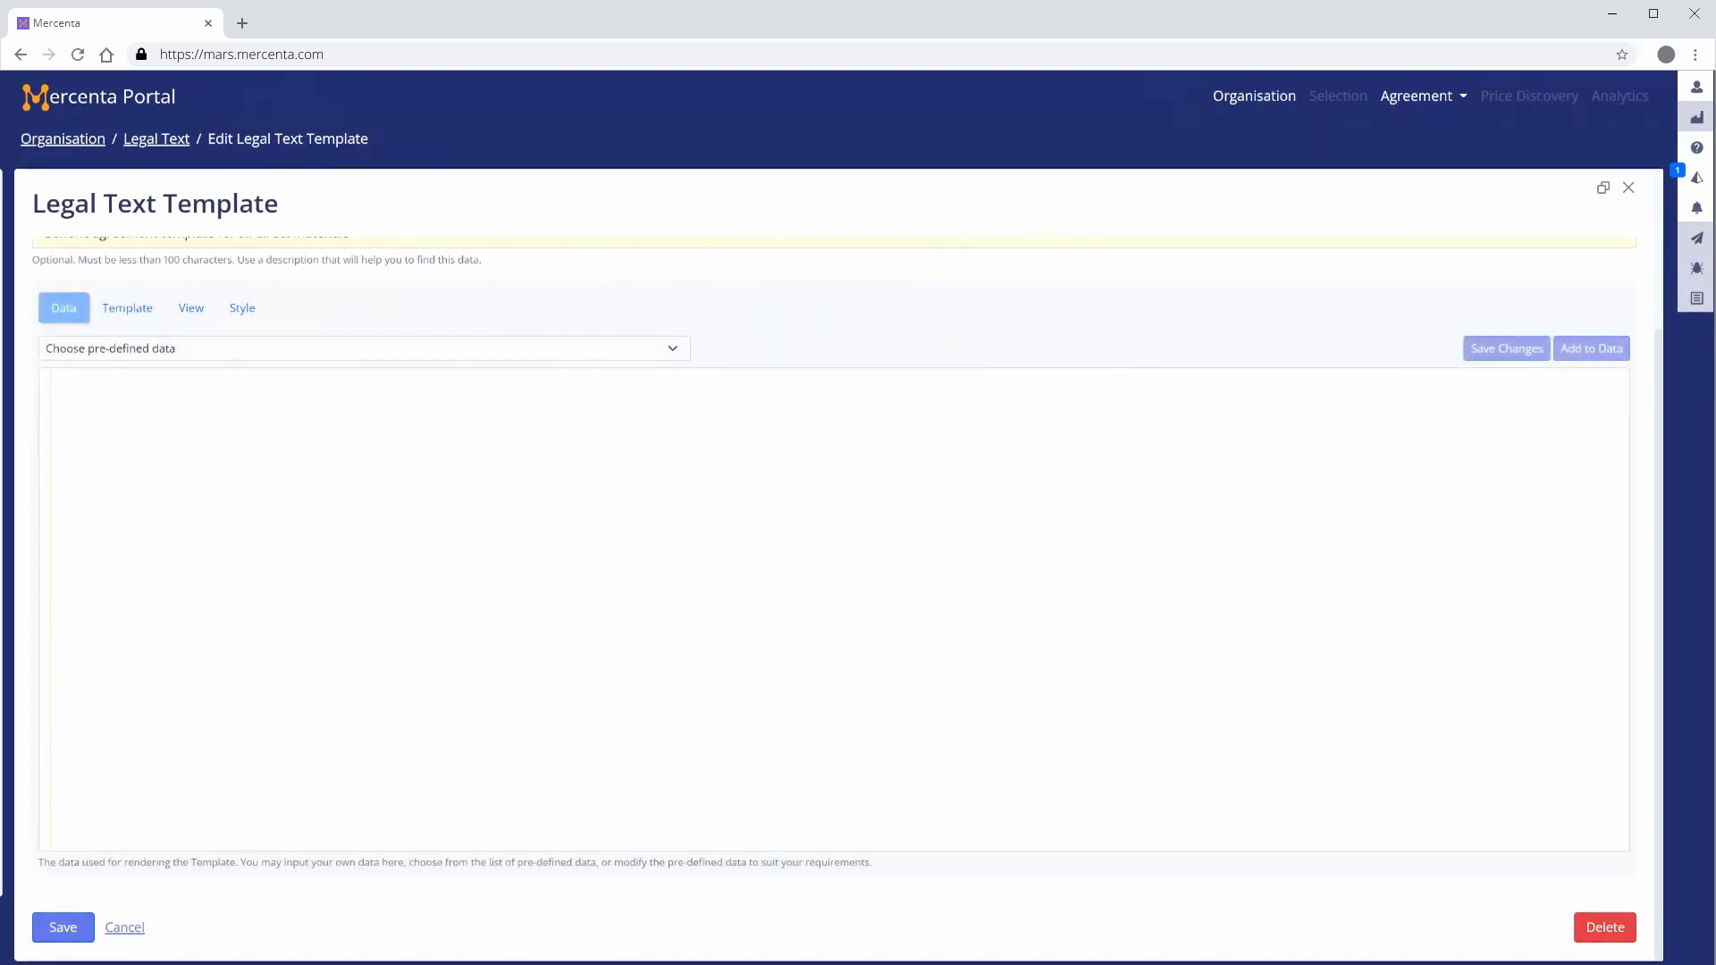
pyautogui.click(365, 348)
pyautogui.click(680, 372)
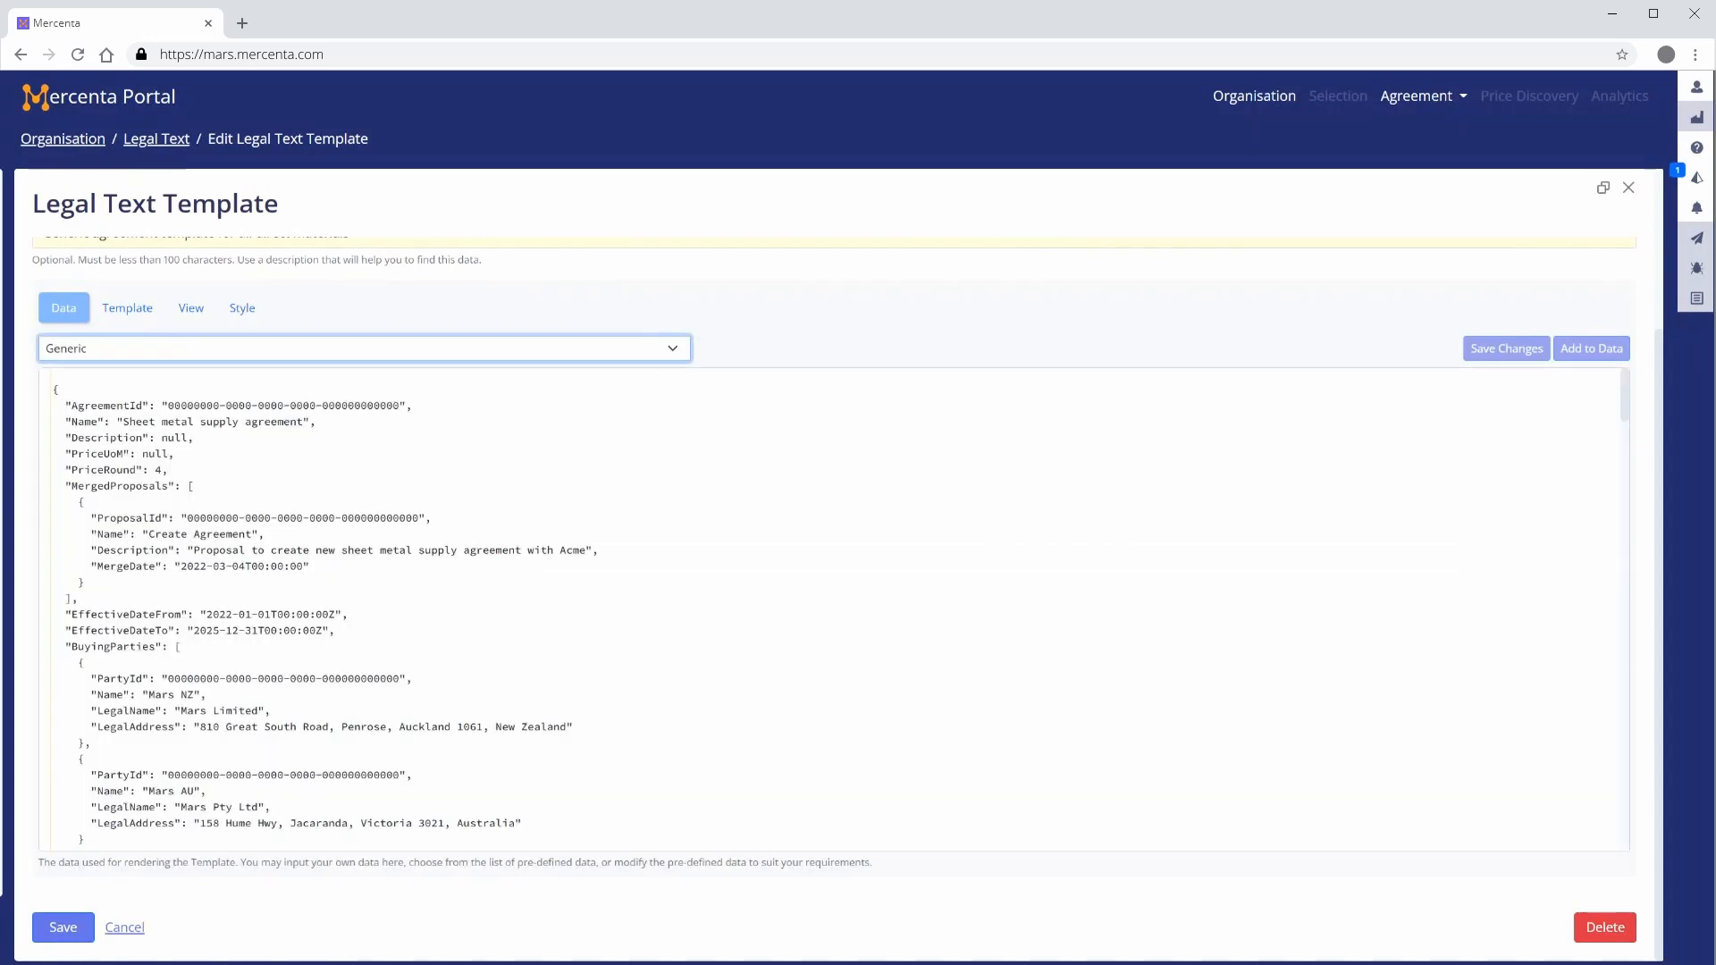
# Insert the Preamble snippet into the template body
pyautogui.click(127, 308)
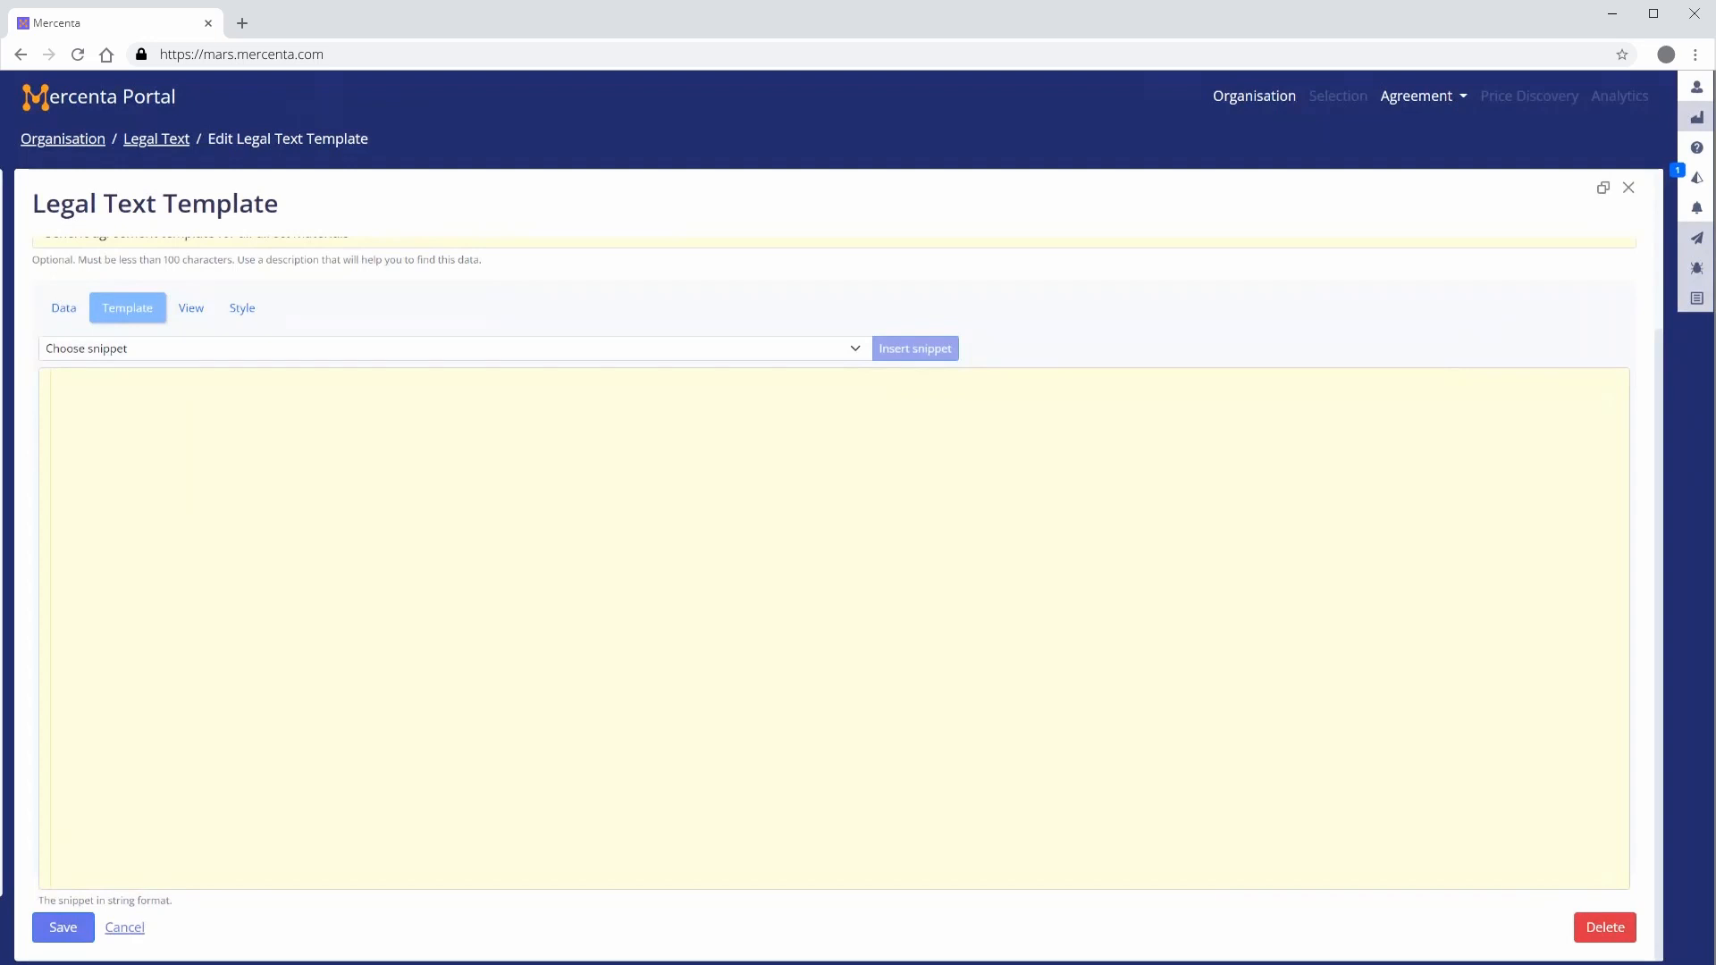
pyautogui.click(856, 349)
pyautogui.press('Down')
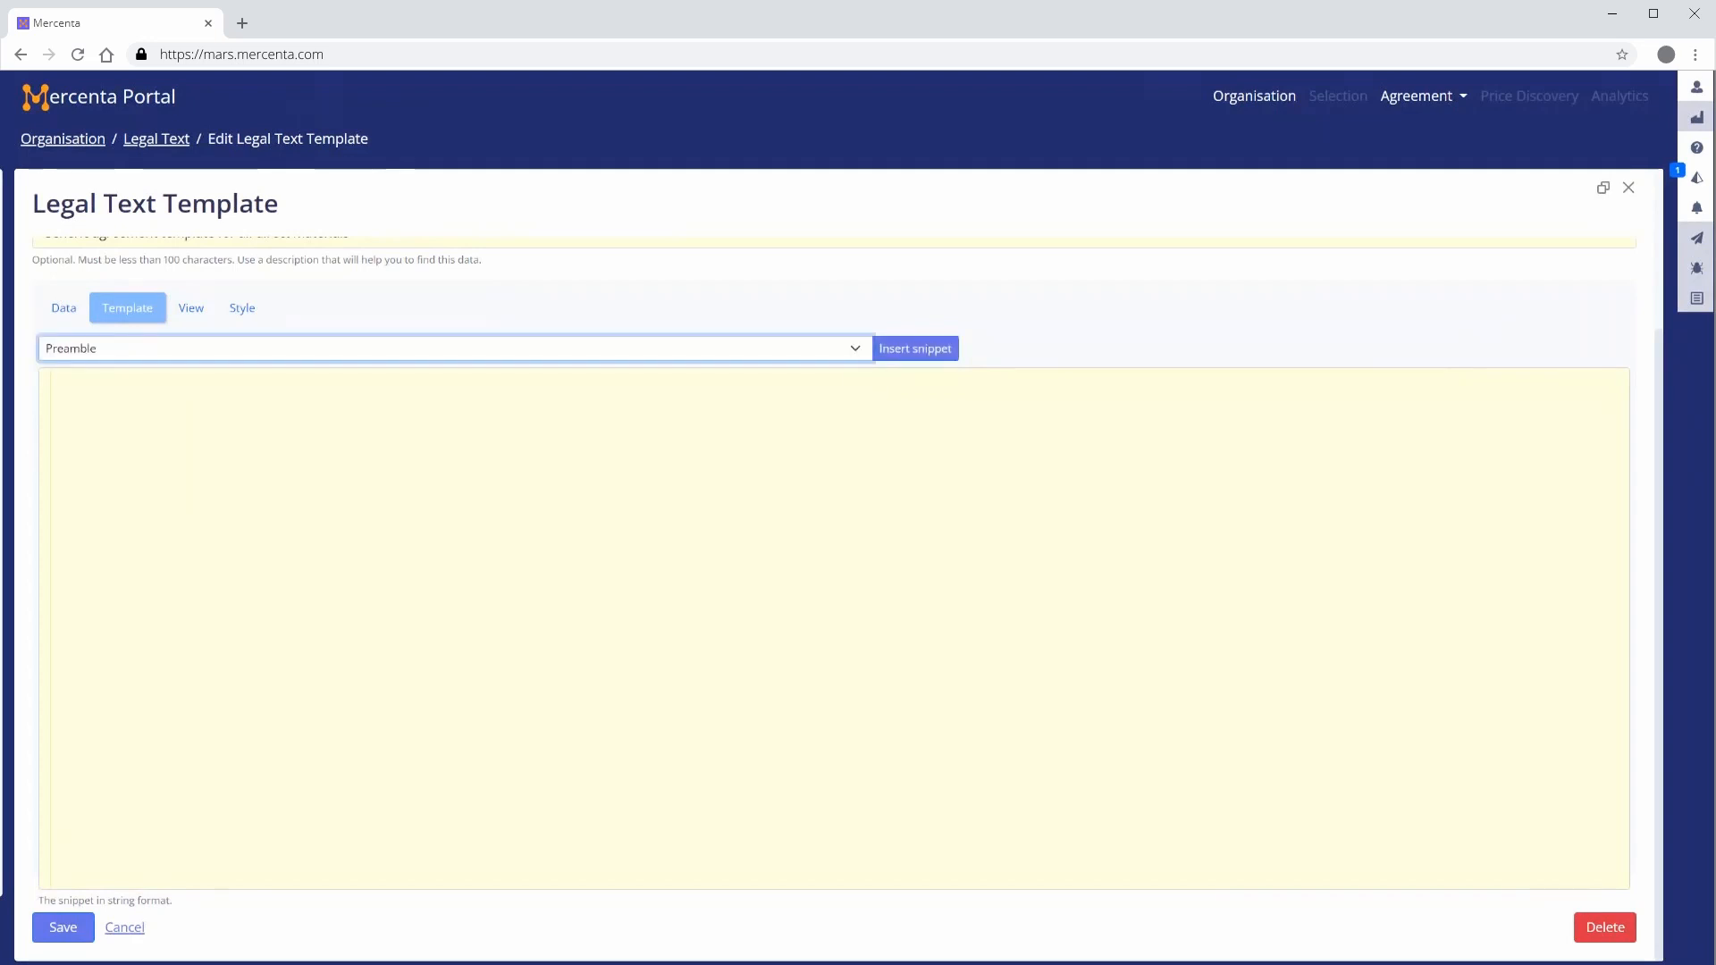
pyautogui.click(913, 350)
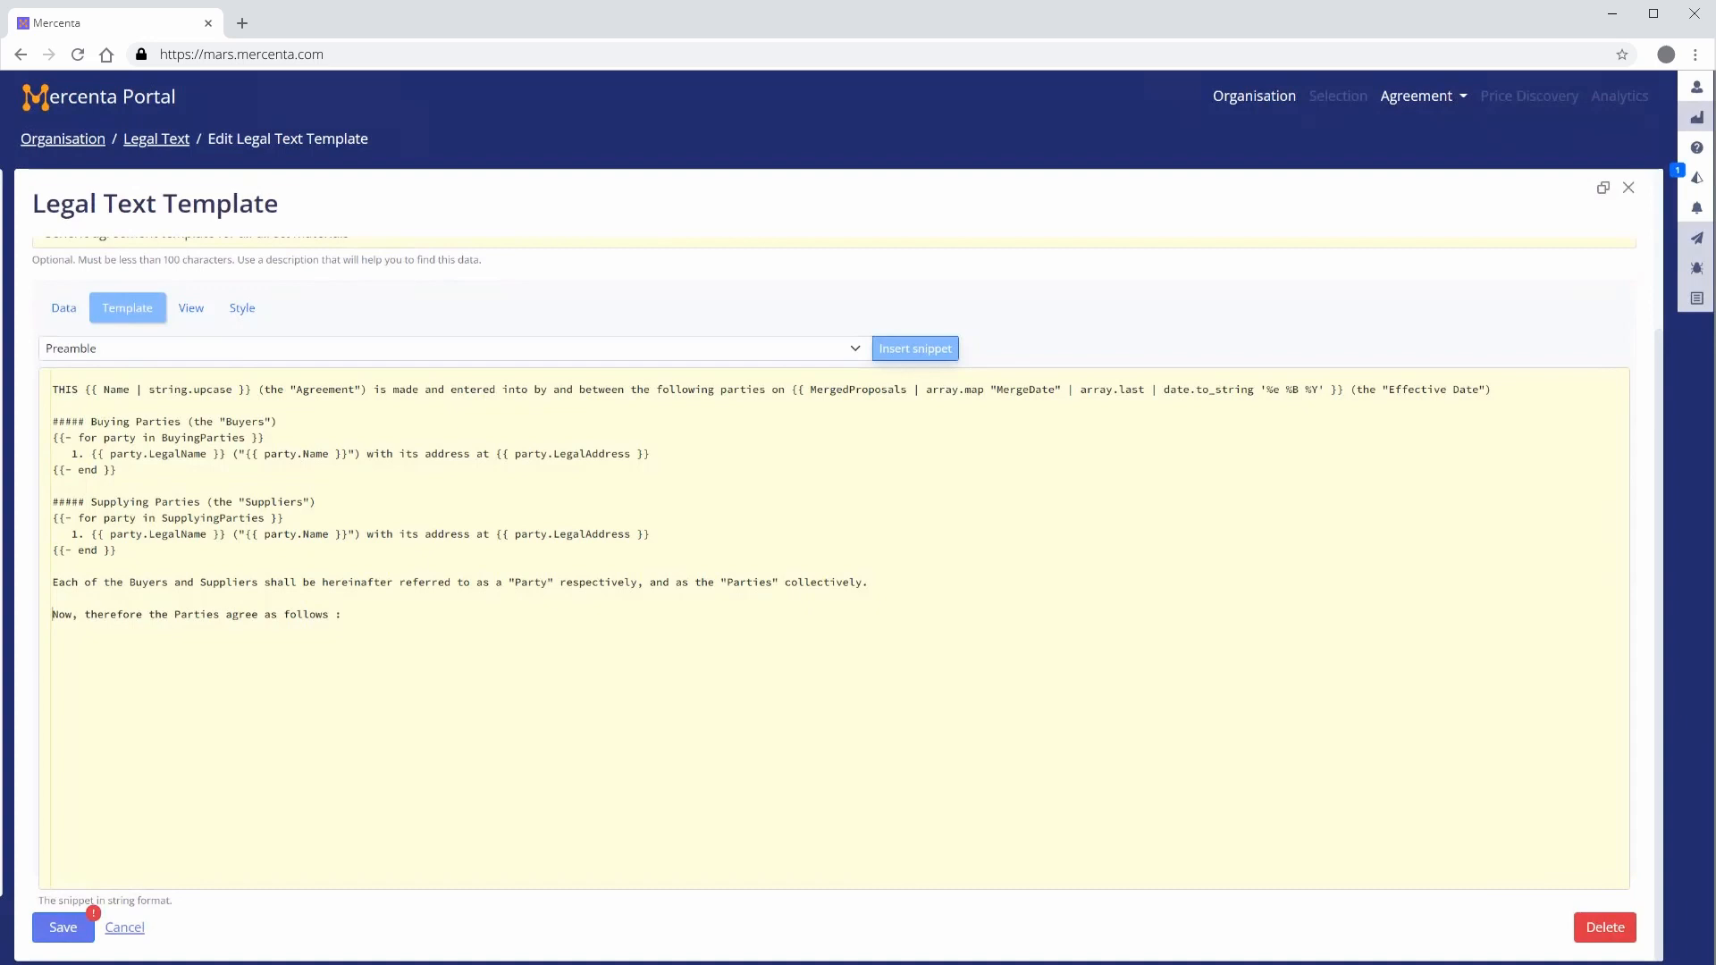
# Capitalise "Now, therefore" in the closing line as "NOW, THEREFORE"
pyautogui.moveTo(51, 614); pyautogui.dragTo(142, 615)
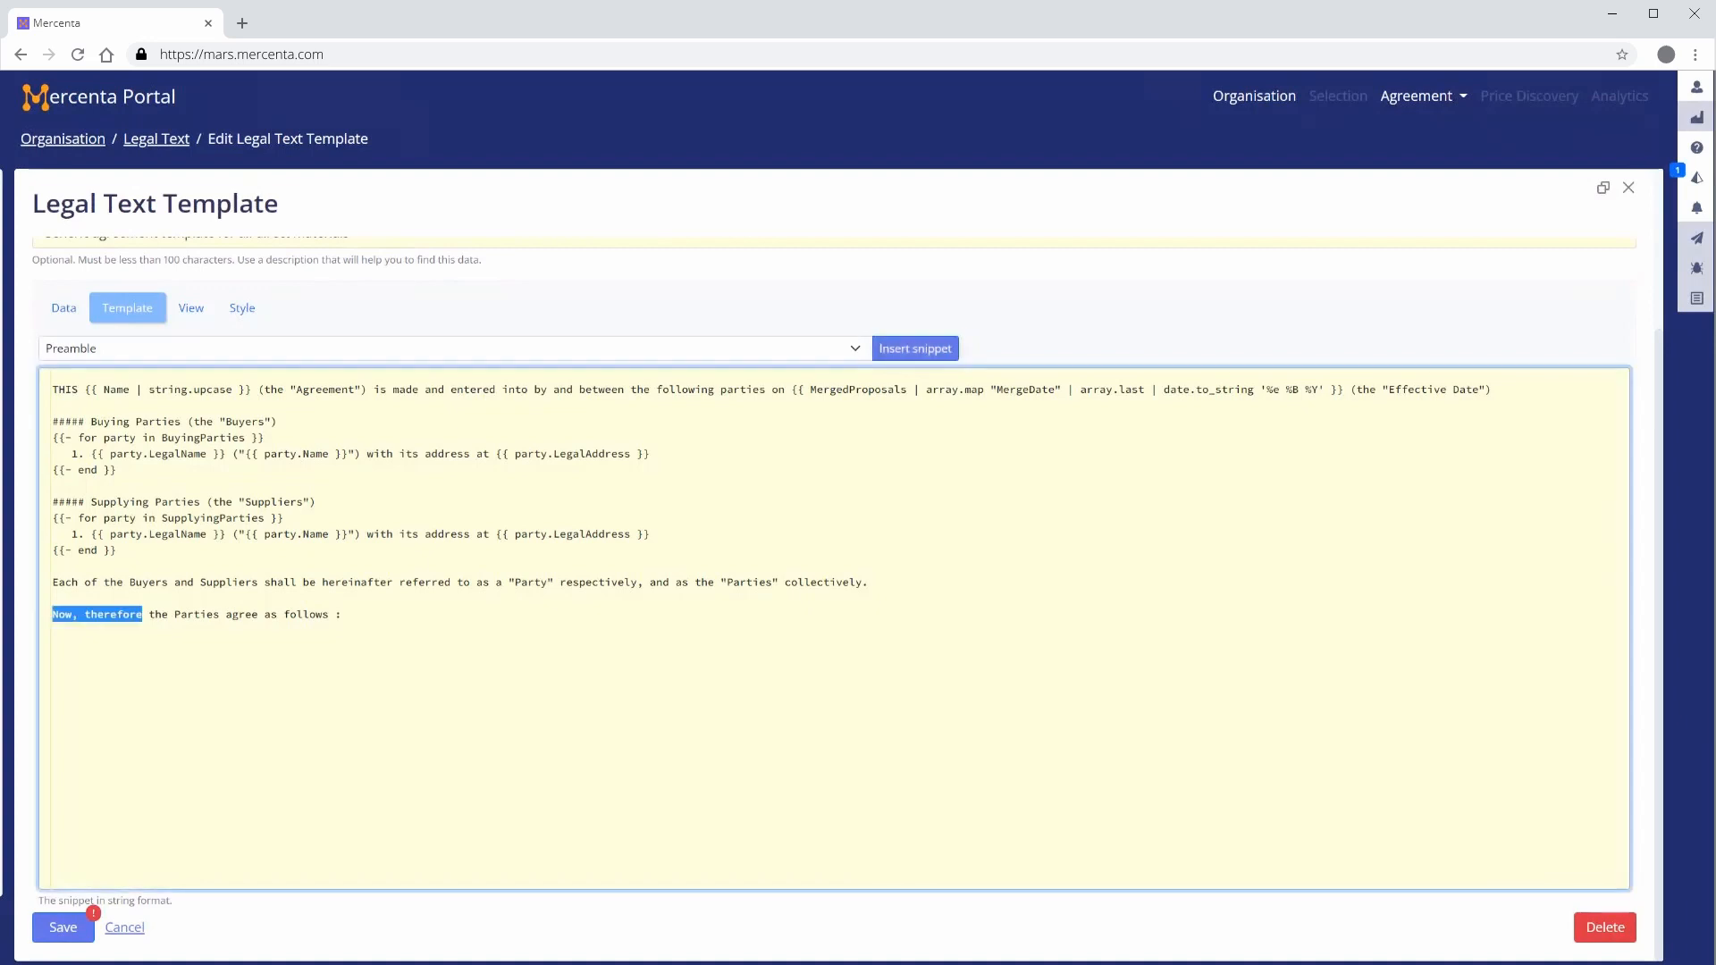
pyautogui.write('NOW,')
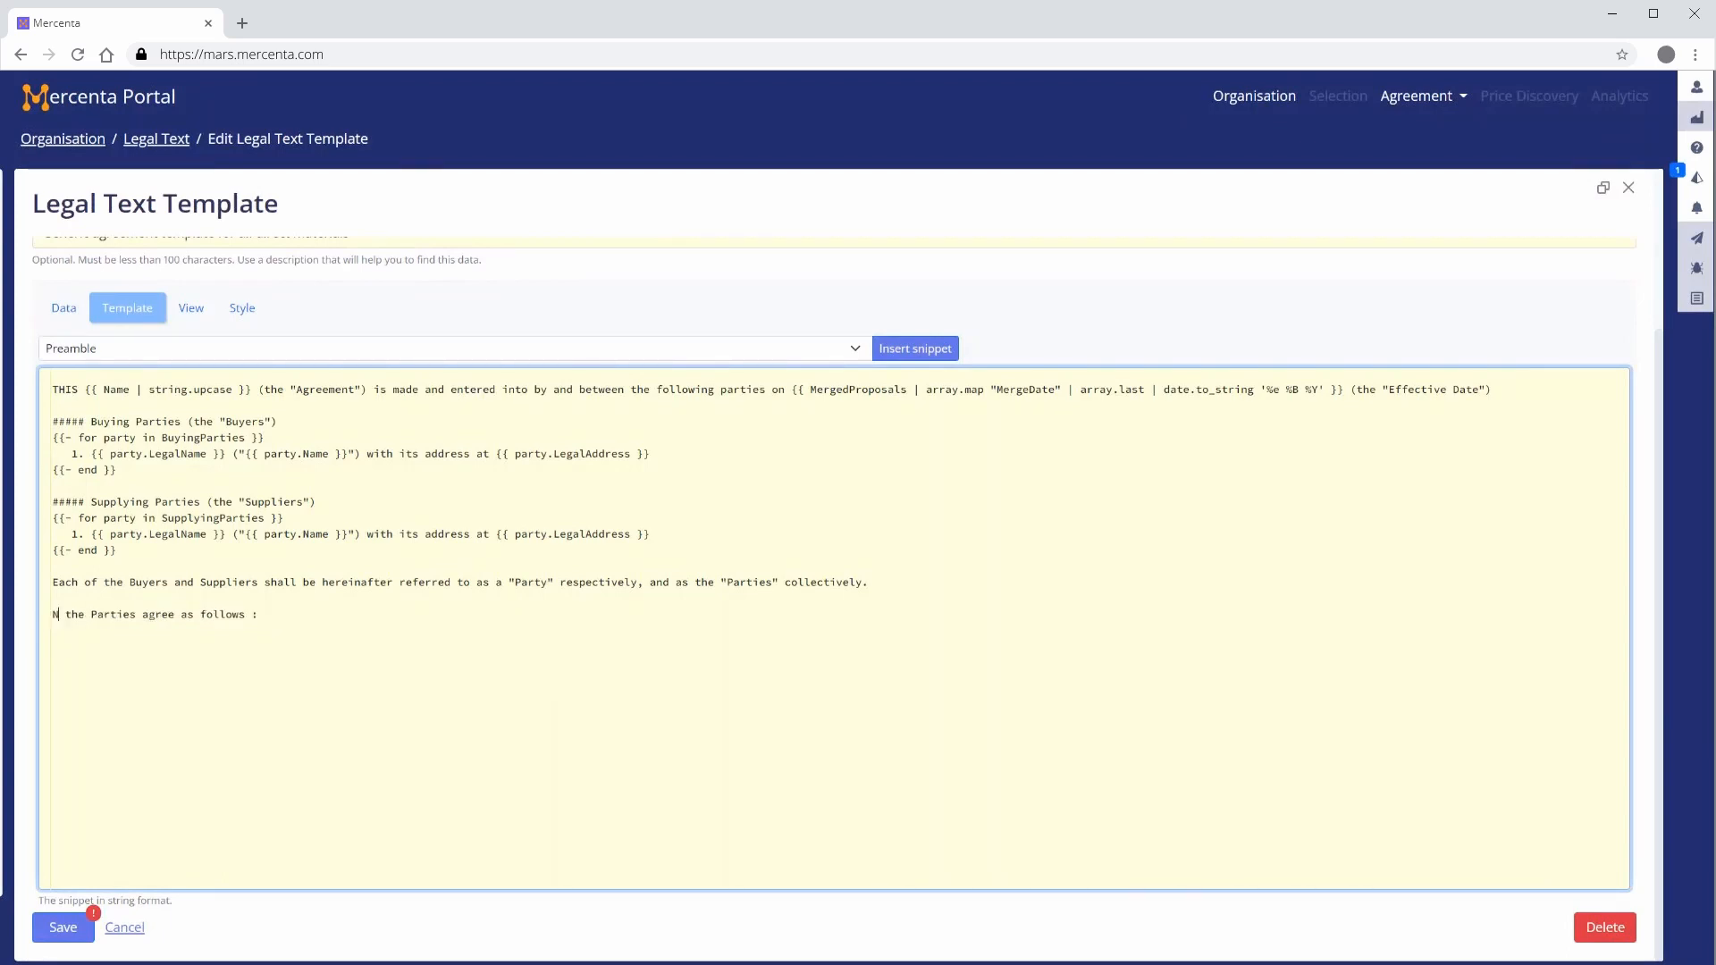
pyautogui.write(' THEREFORE')
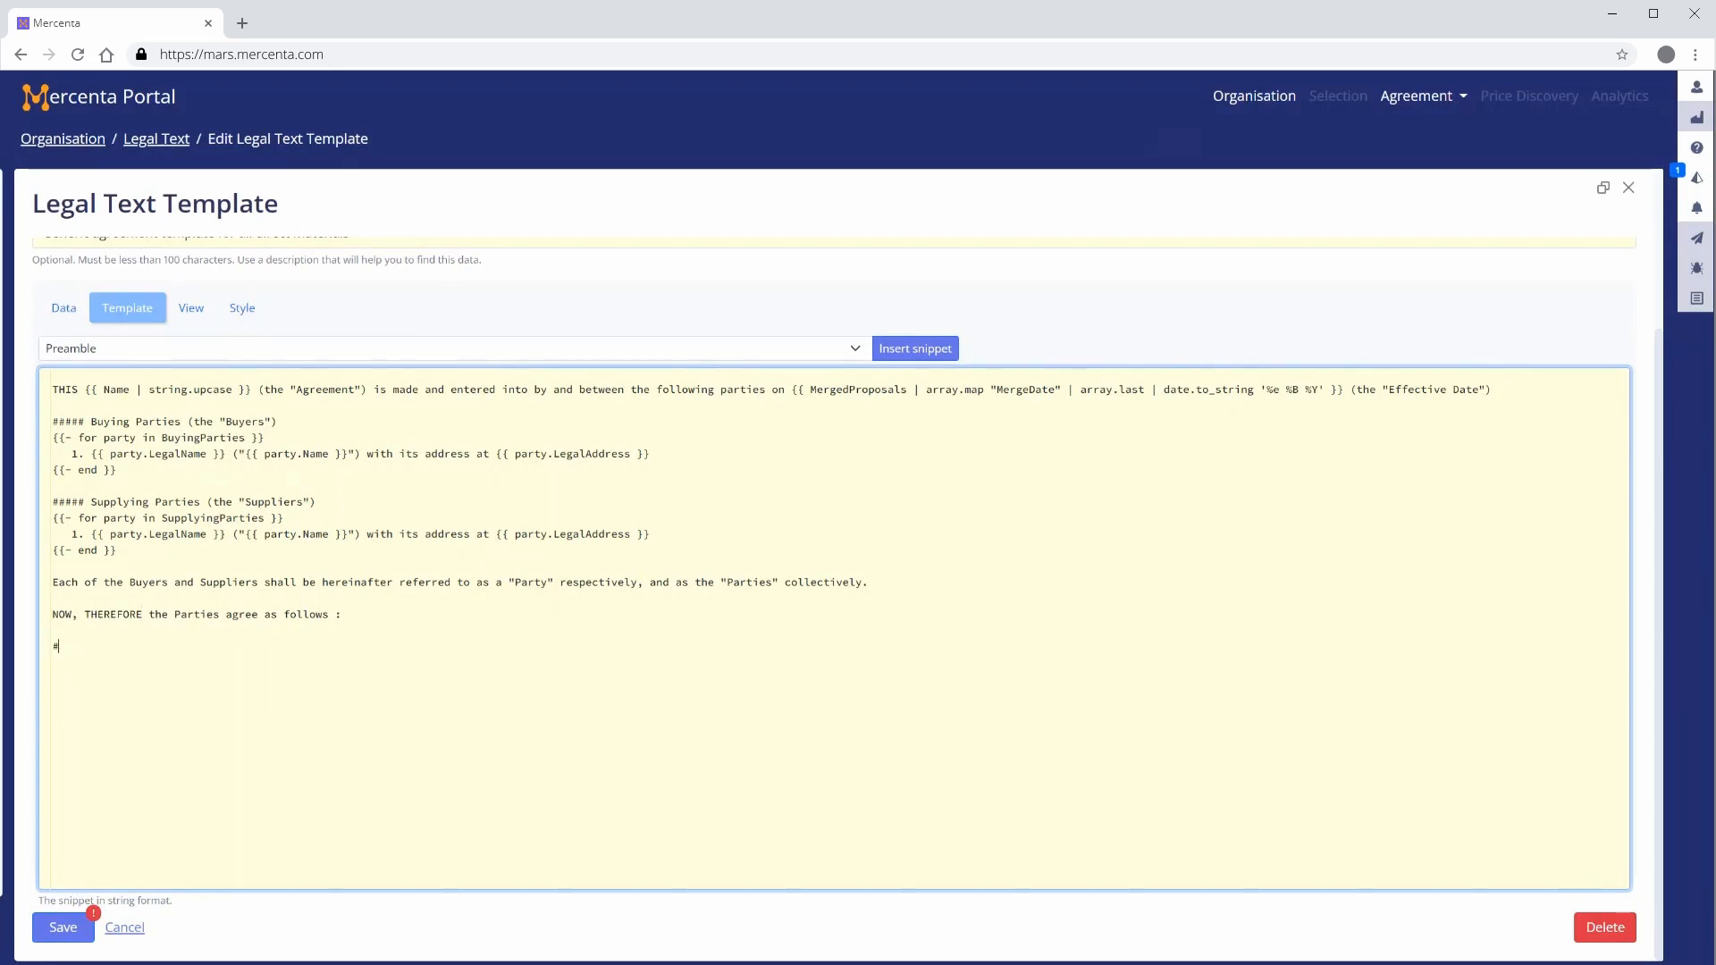
# Add a "# 1.0 Term" heading and a term sentence that continues indefinitely if EffectiveDateTo is null, else expires on that date formatted '%e %B %Y'
pyautogui.write('1.0 Term')
pyautogui.press('Return')
pyautogui.write('The t')
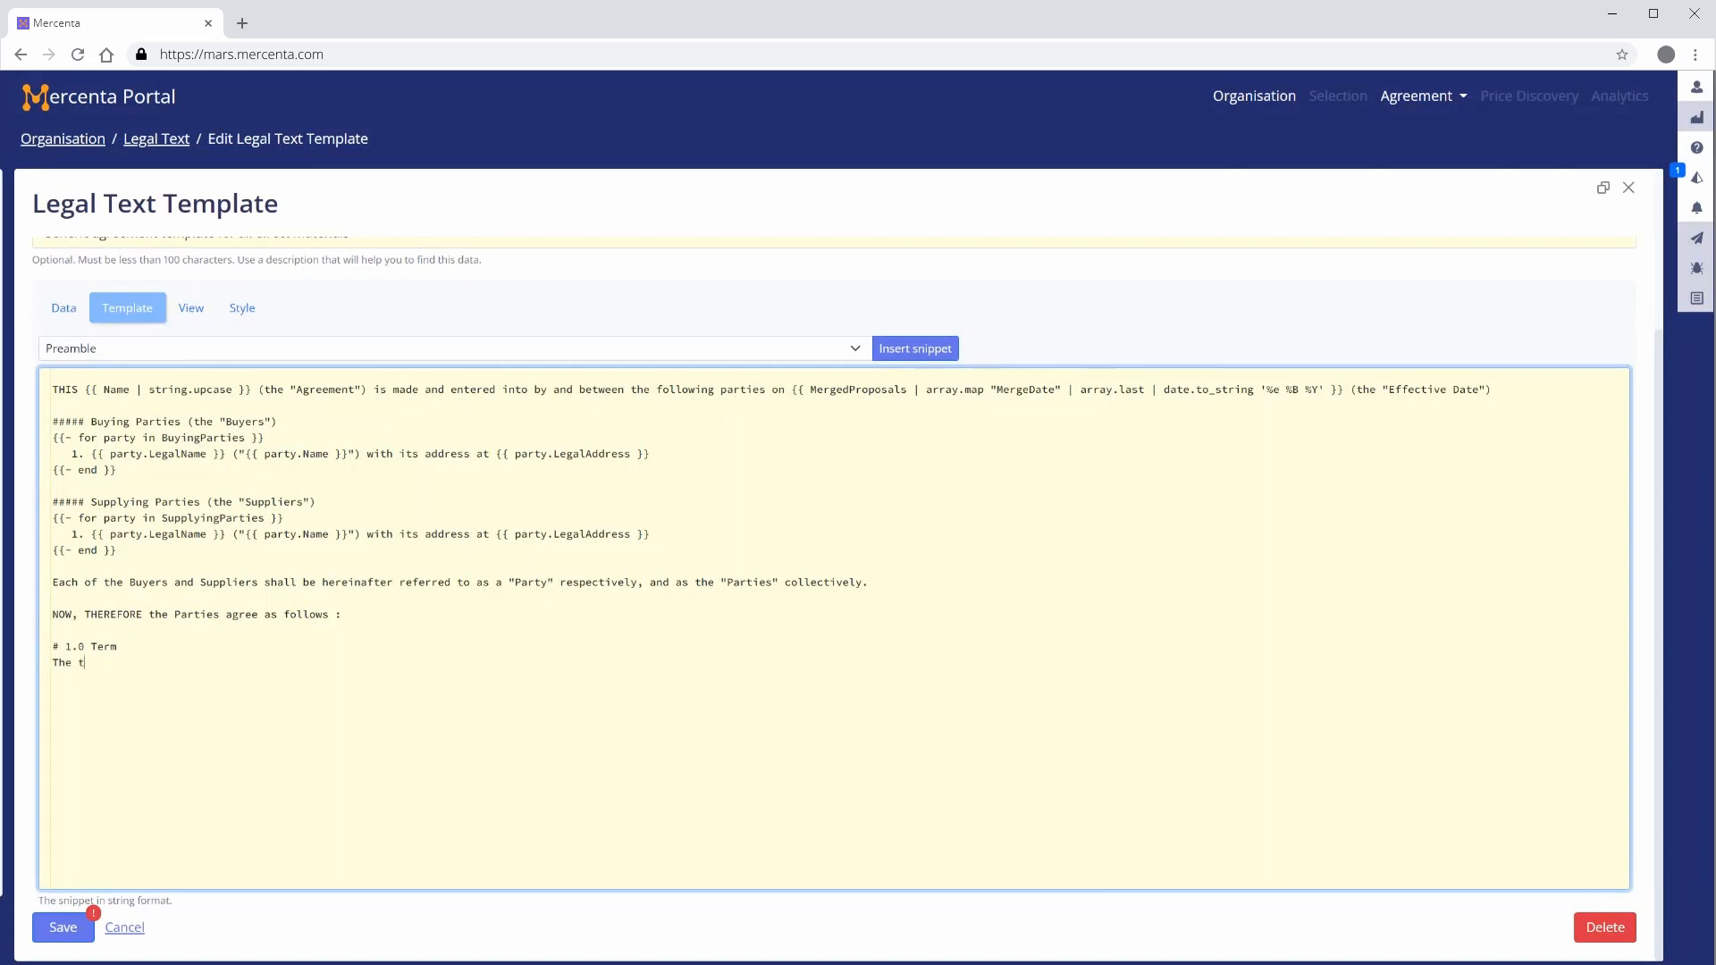
pyautogui.write('erm of this Agr')
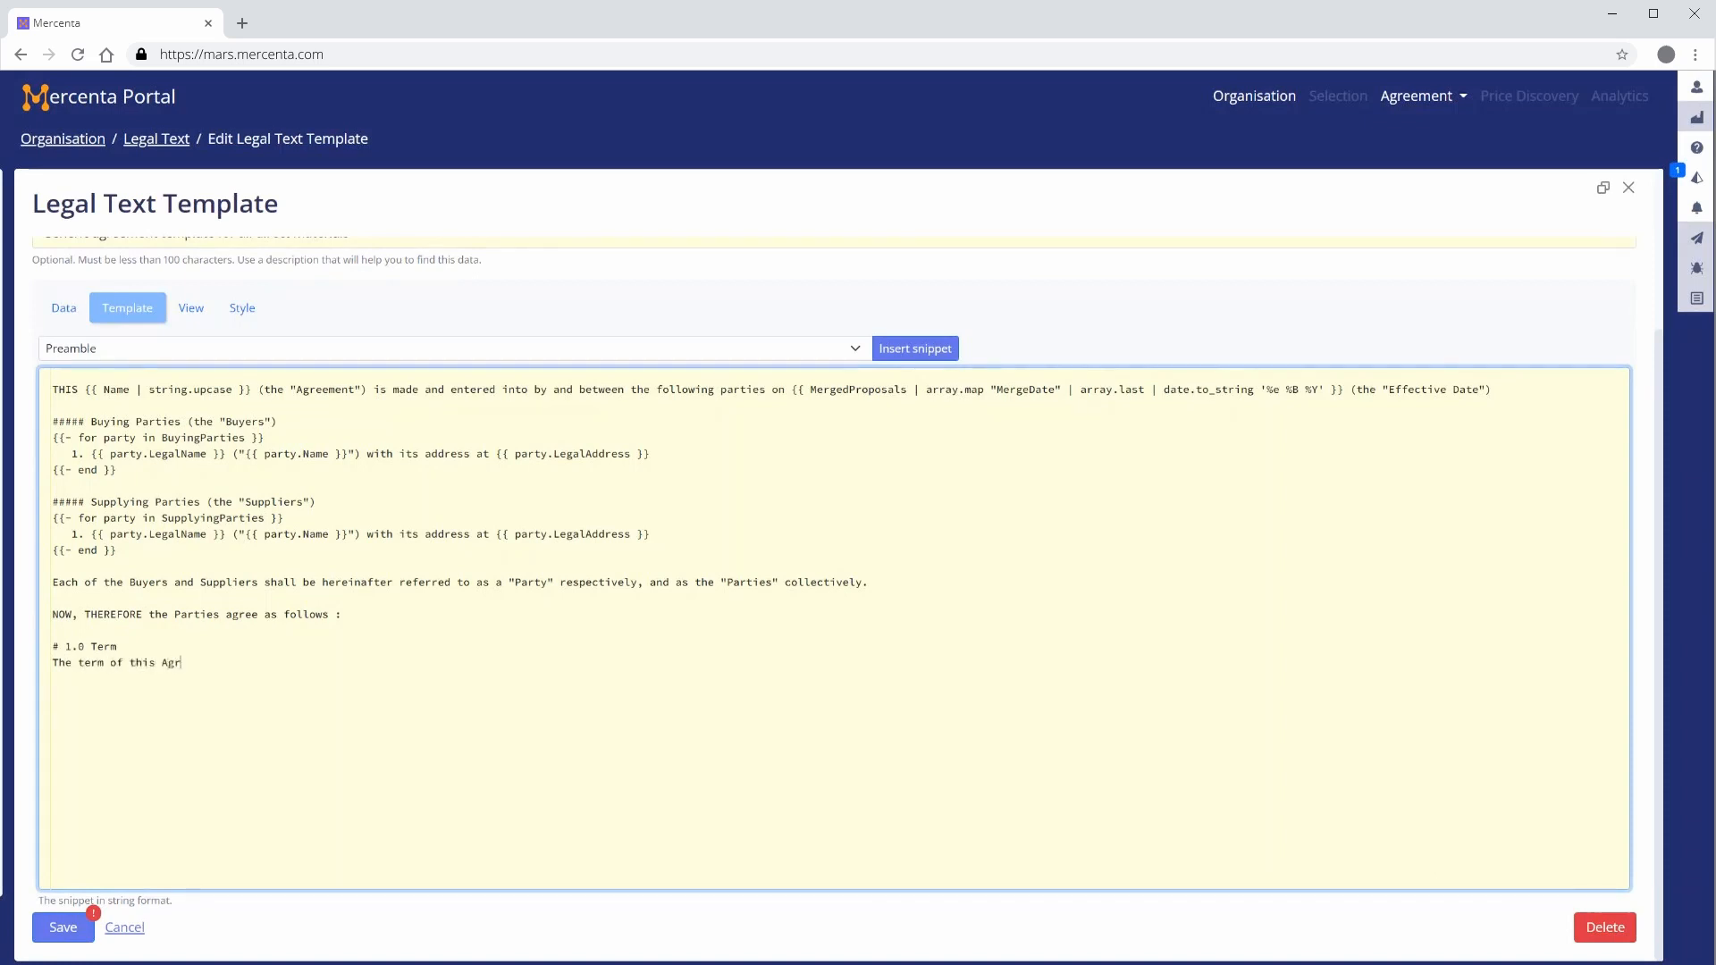
pyautogui.write('eement shall com')
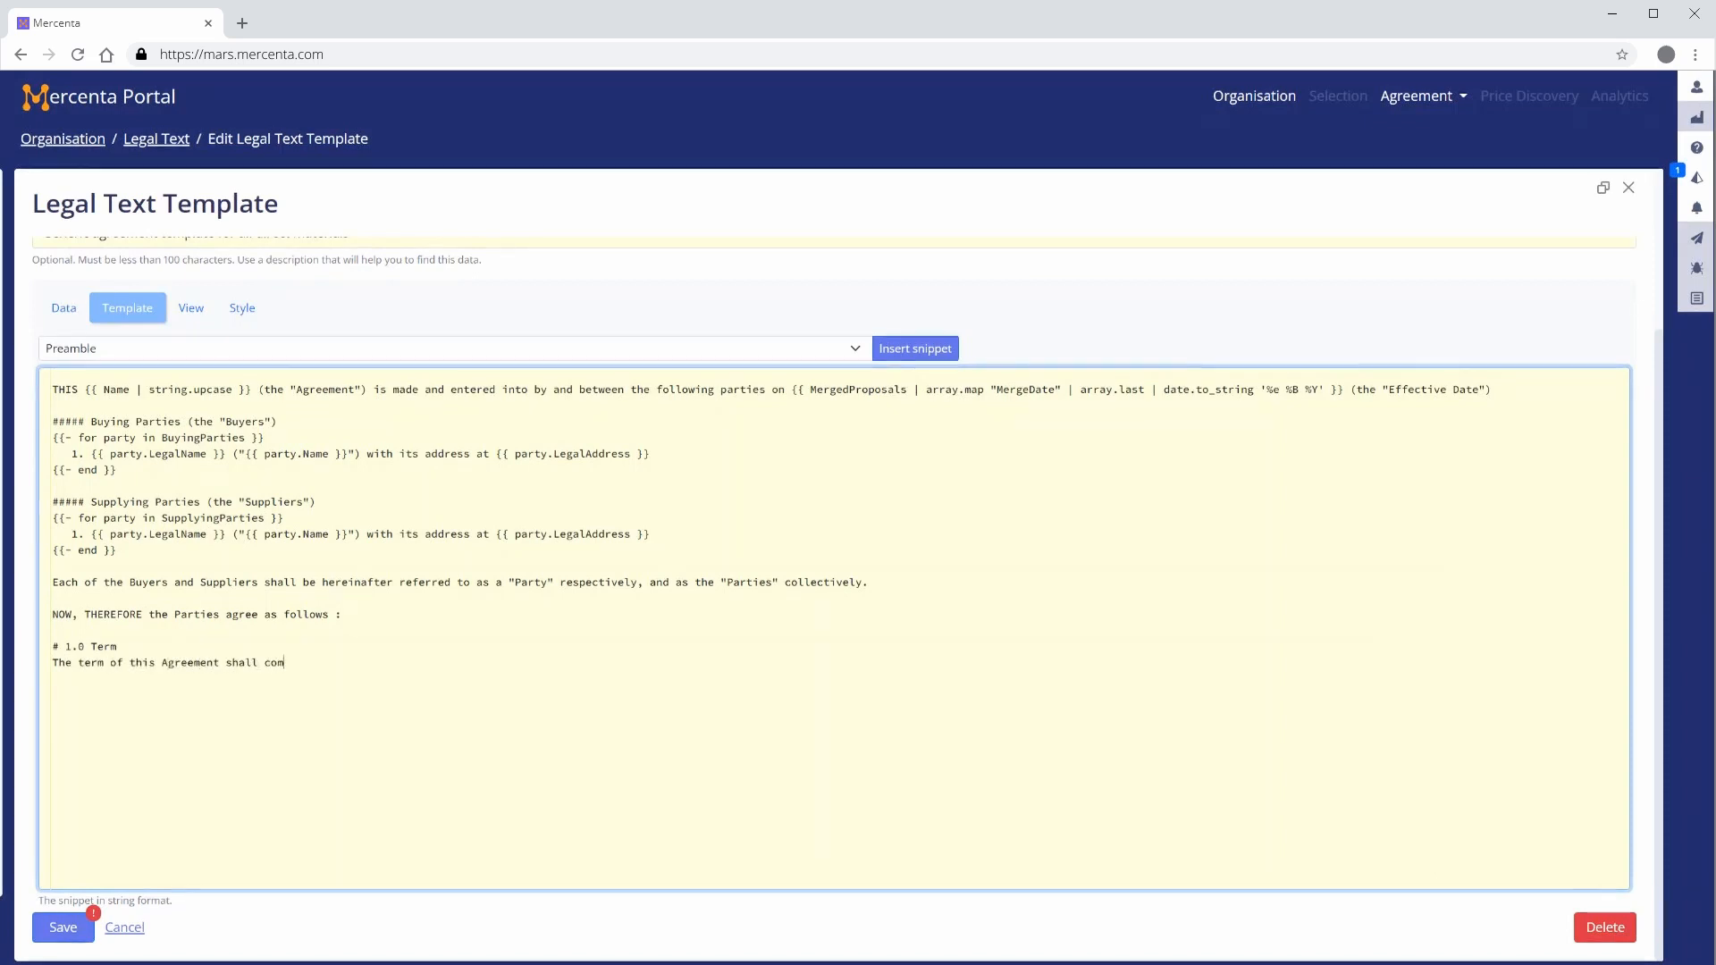
pyautogui.write('mence on the Ef')
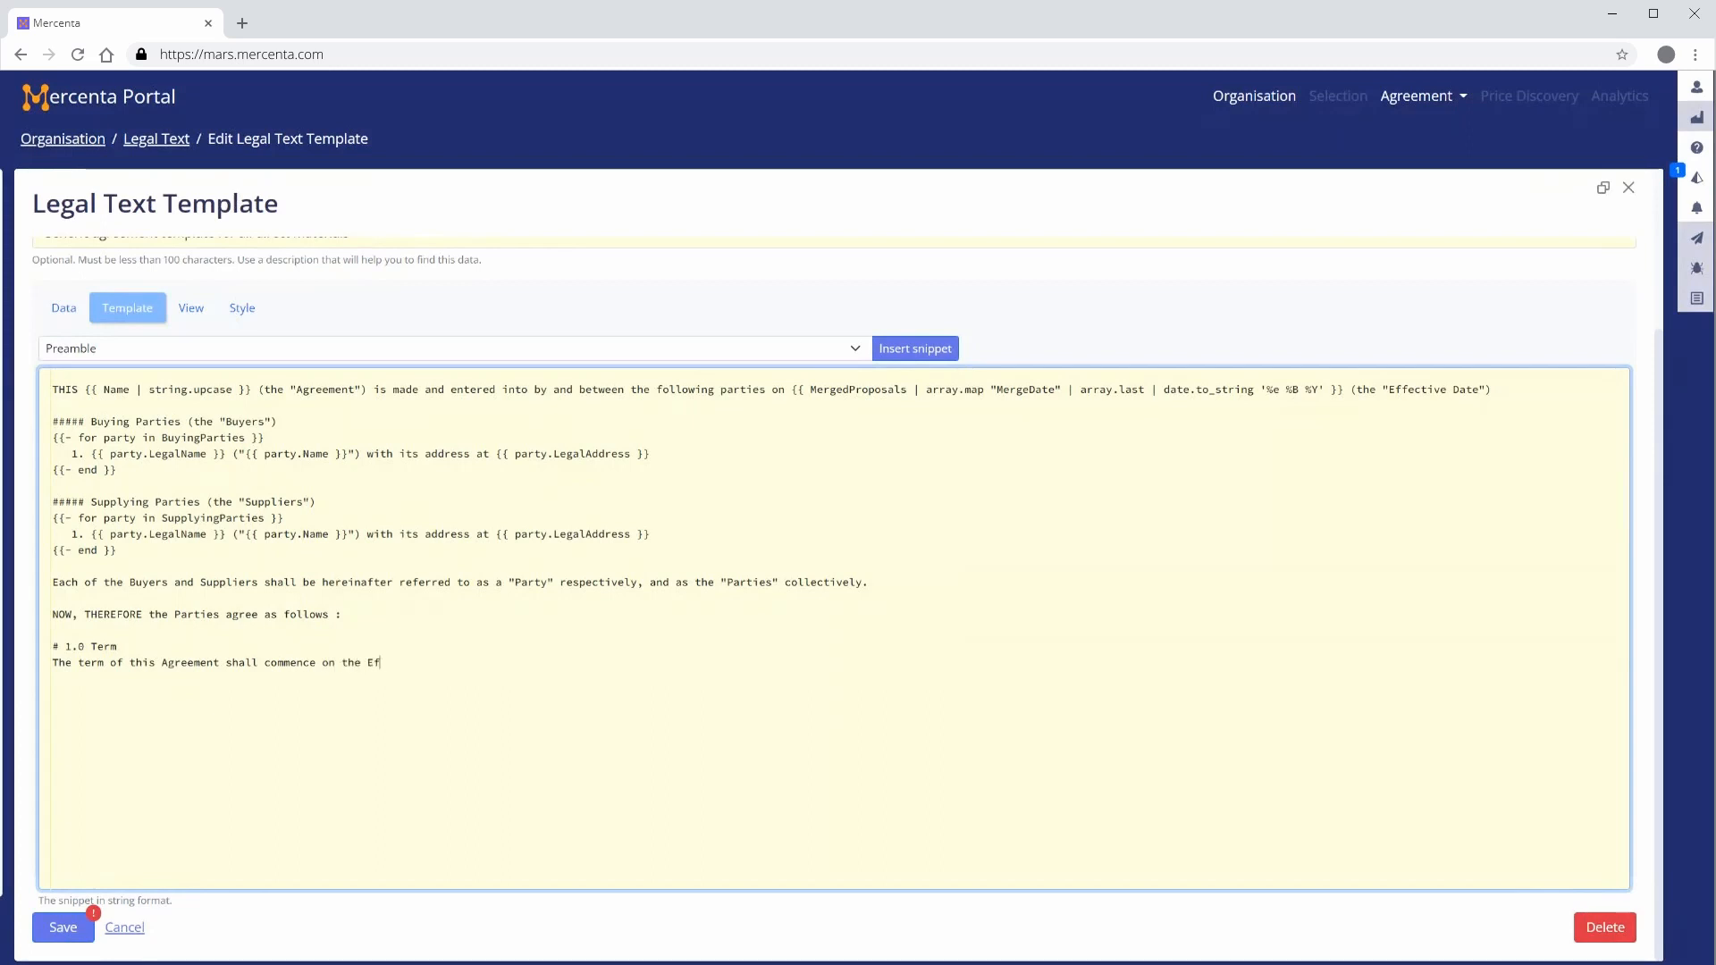
pyautogui.write('fective Date and {{-if EffectiveDateTo == nul')
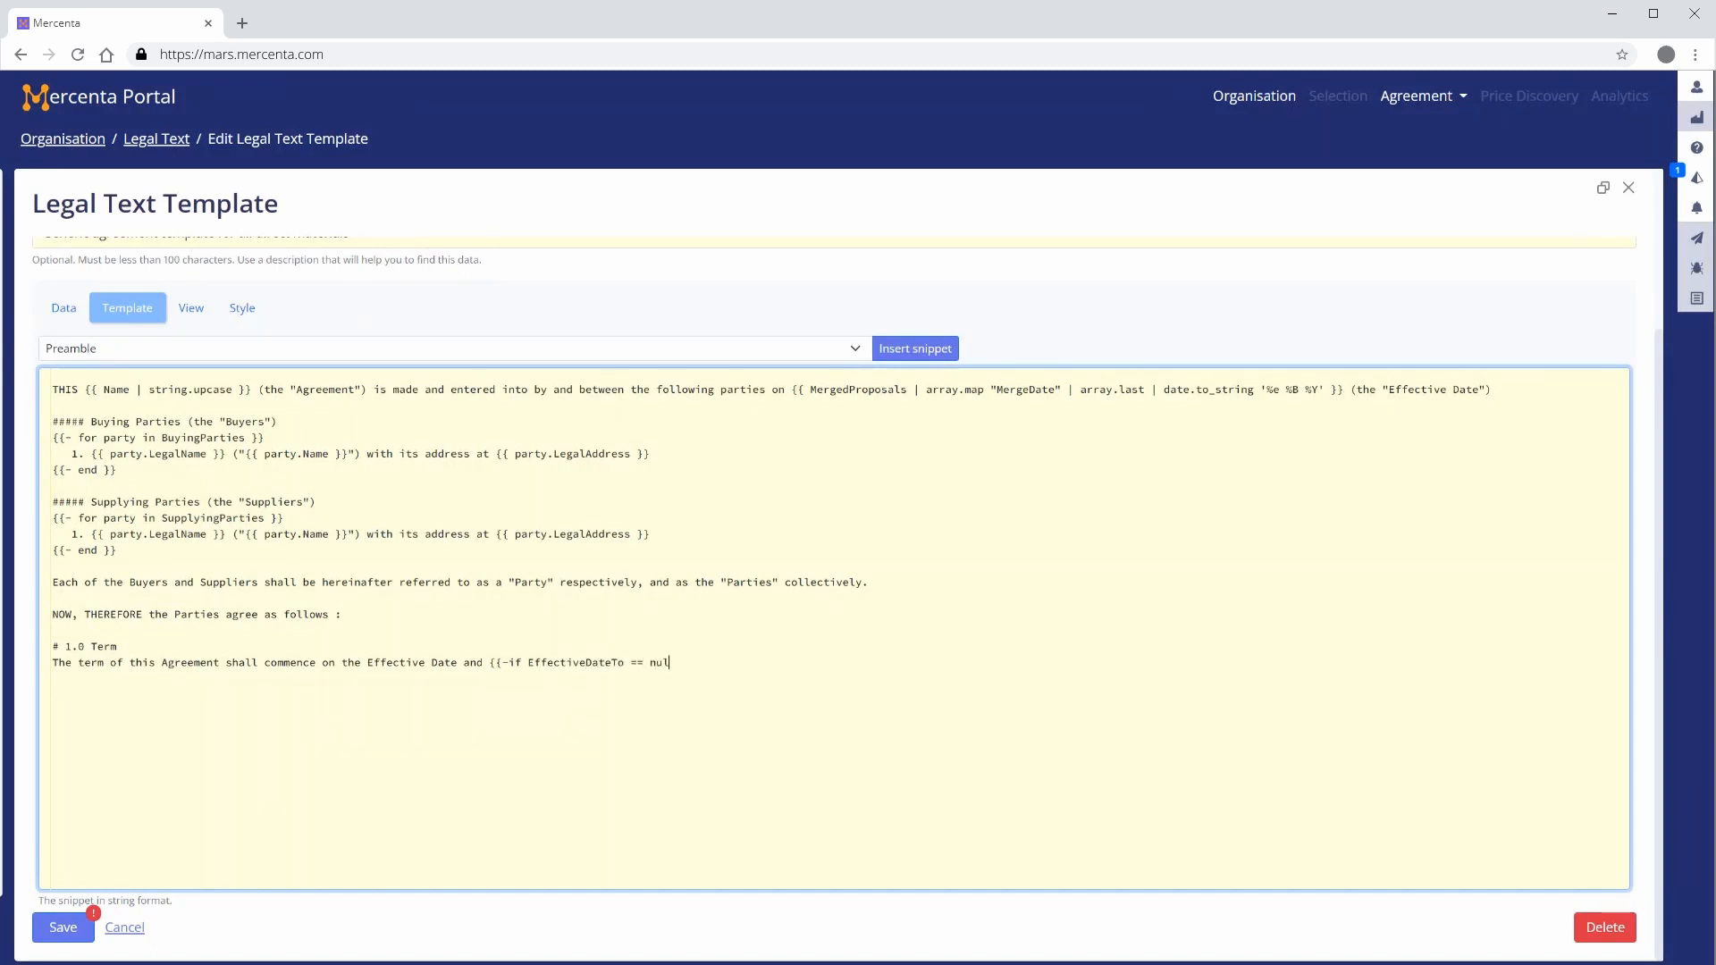
pyautogui.write('l }} continue i')
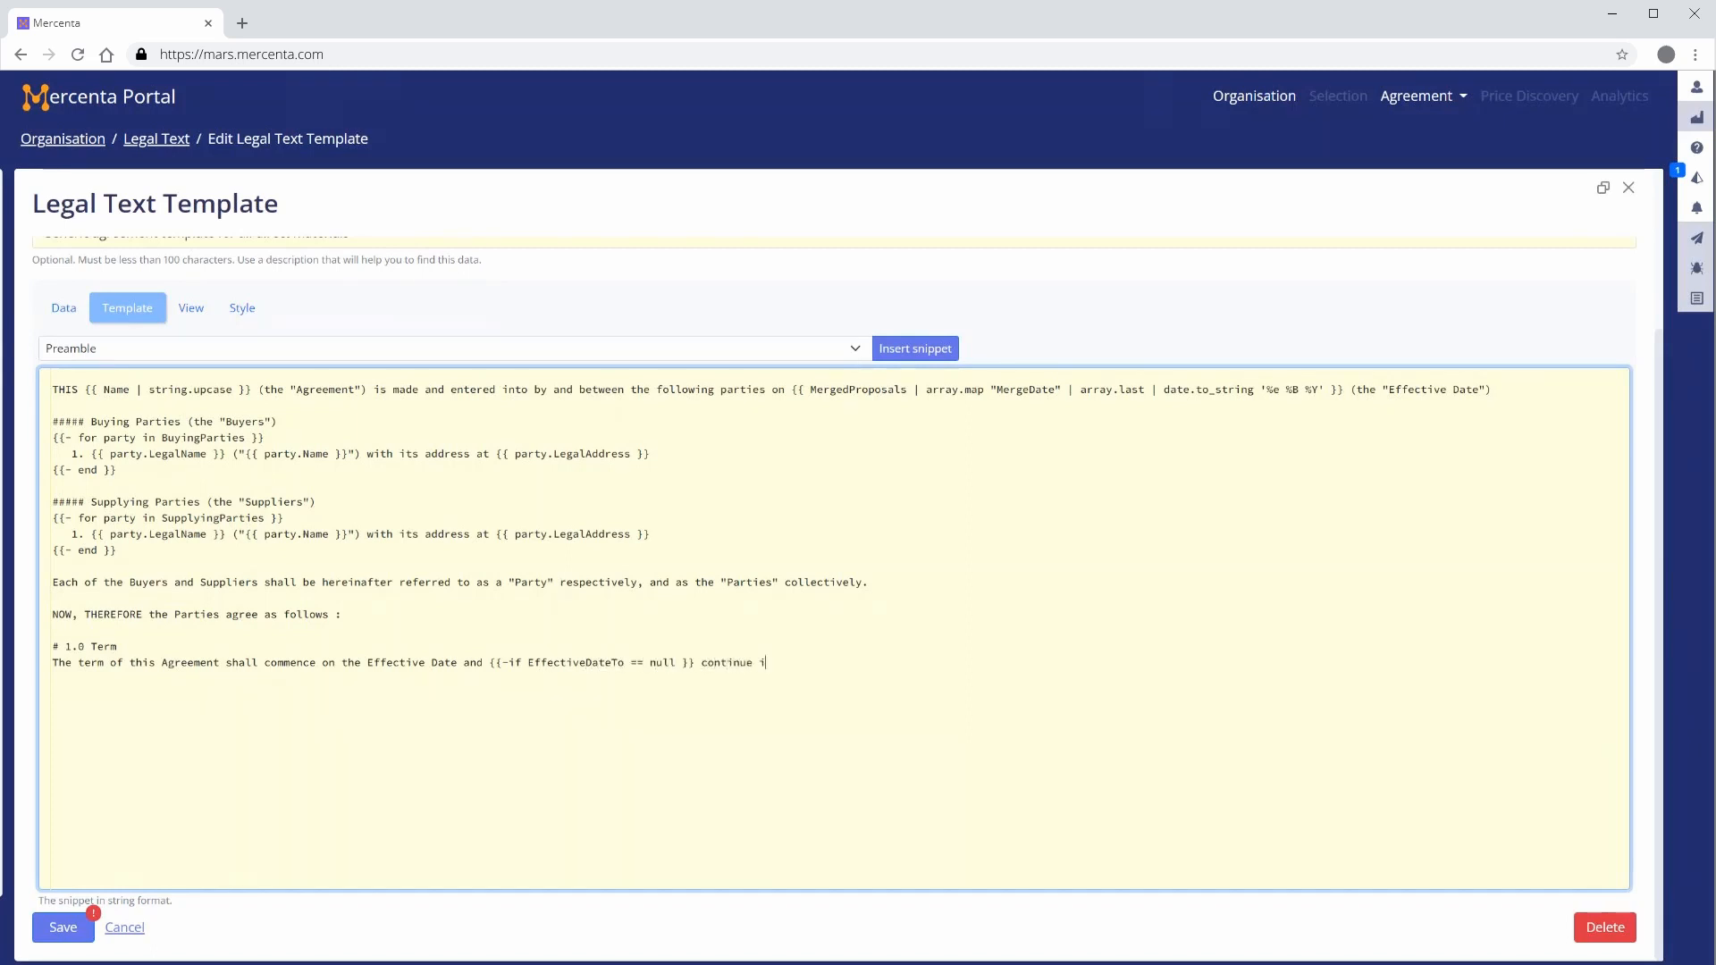
pyautogui.write('ndefinitely {{ ')
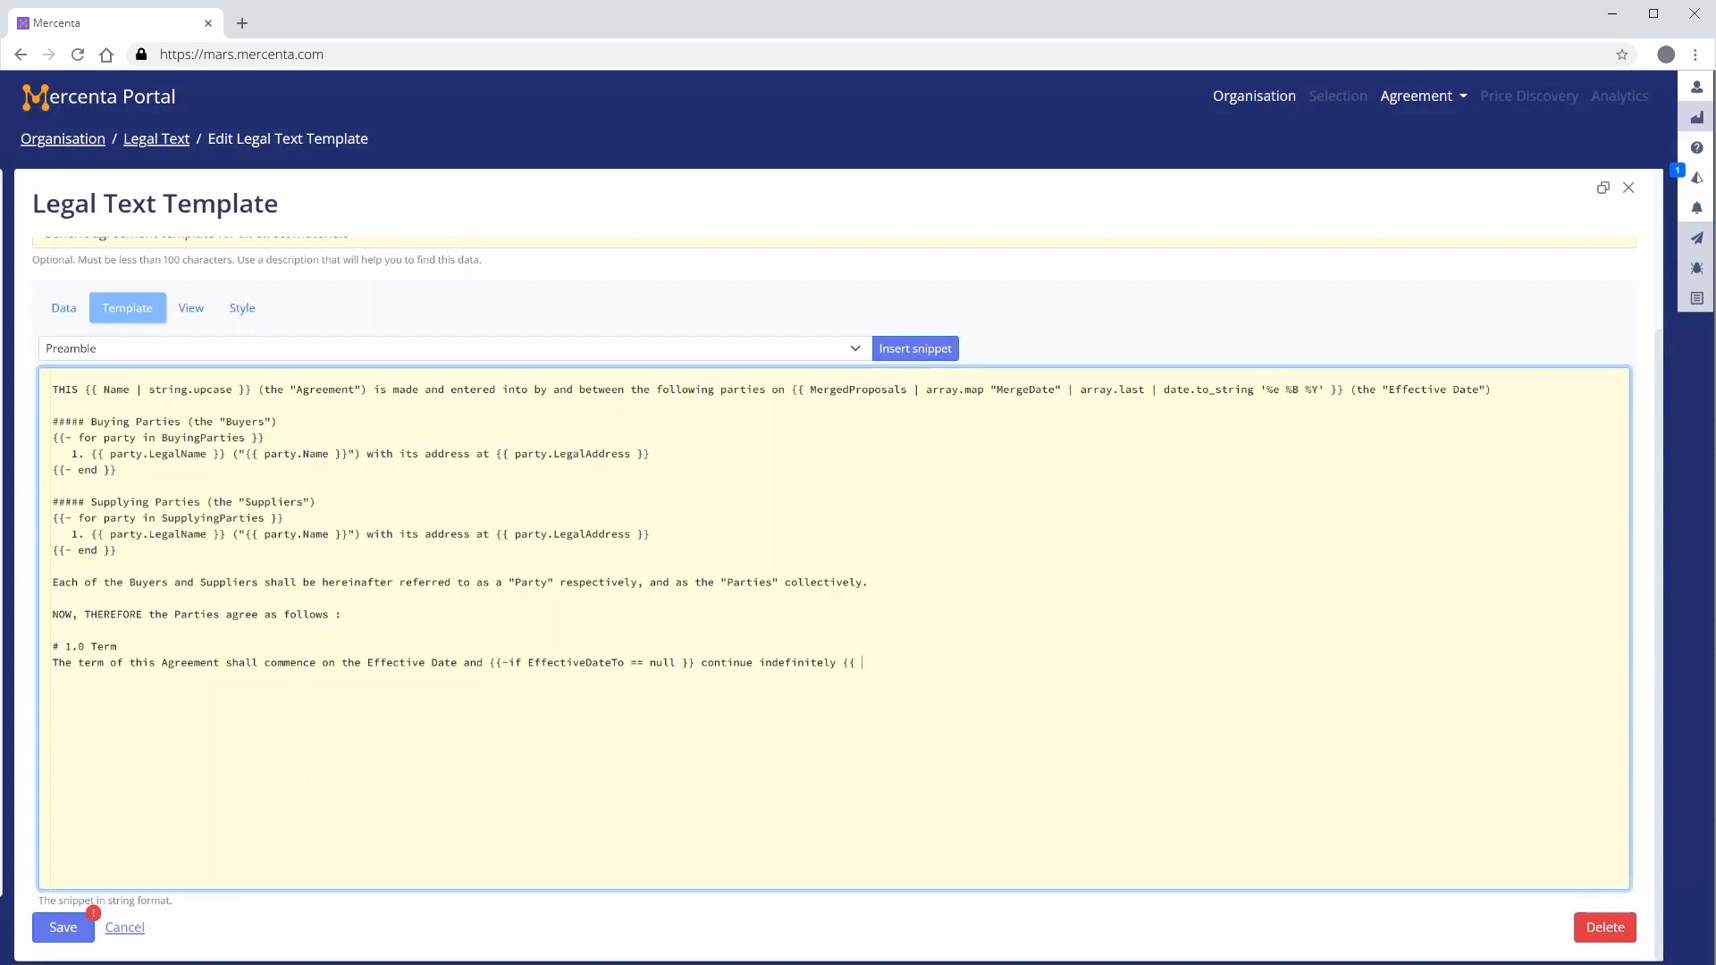
pyautogui.write('else }} expire a')
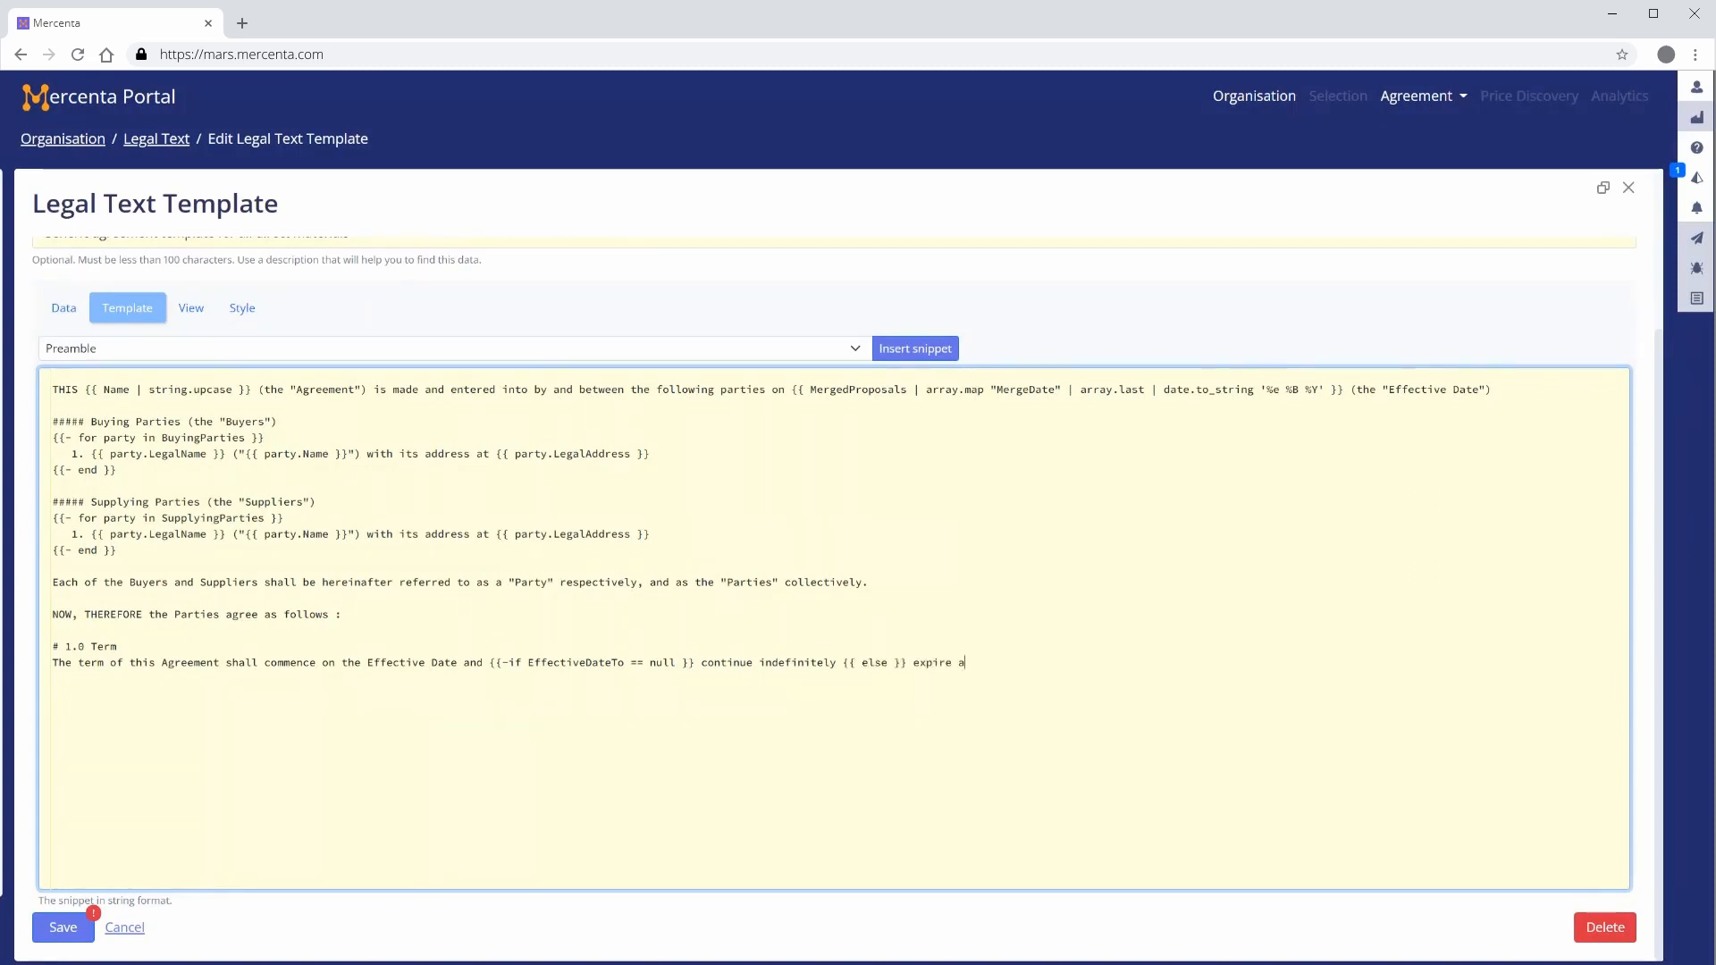
pyautogui.write('t the close of business on {{')
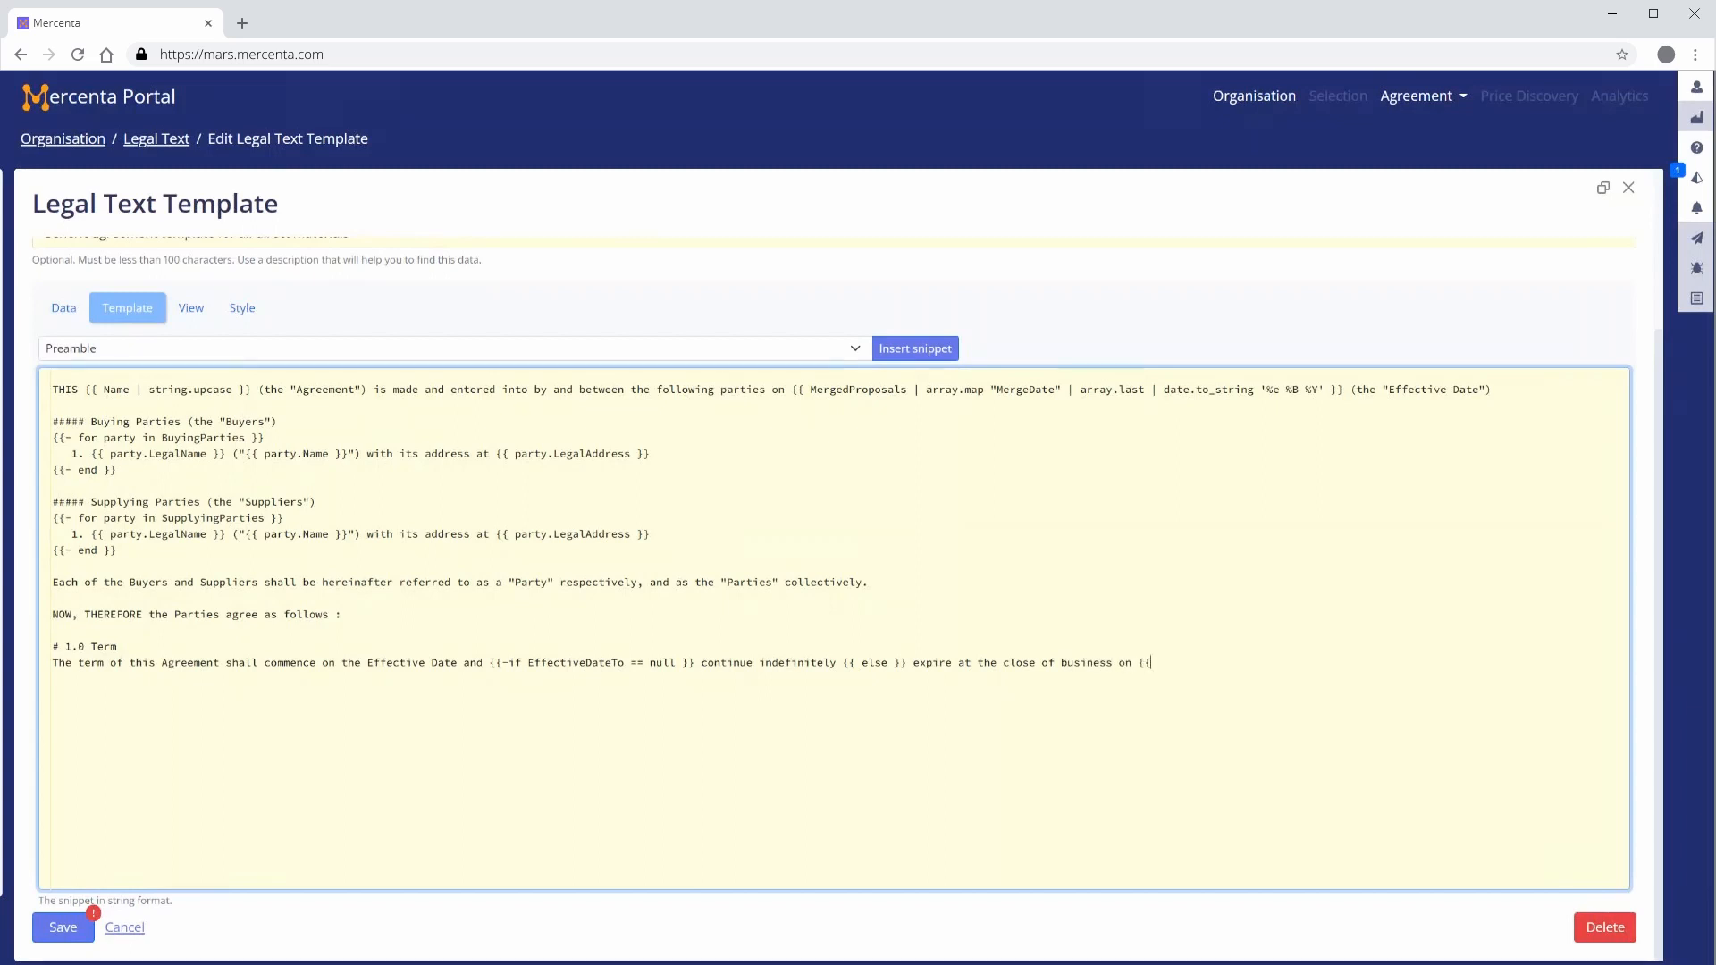
pyautogui.write(' EffectiveDateTo')
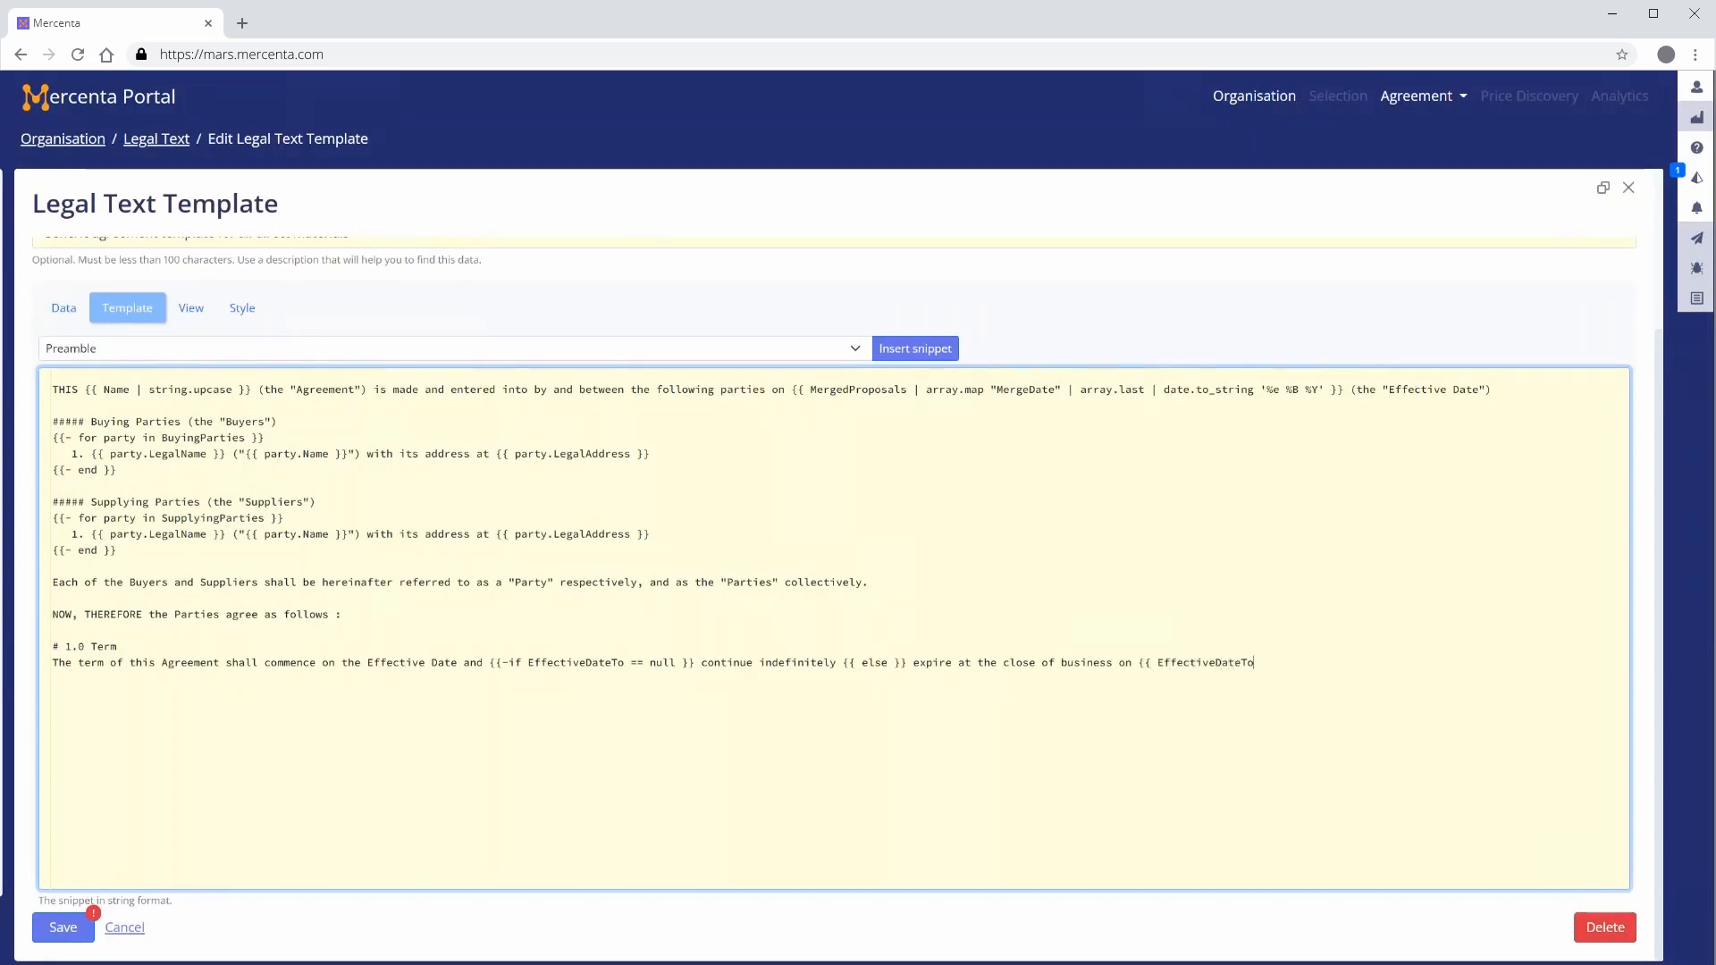
pyautogui.write(' | date.to_stri')
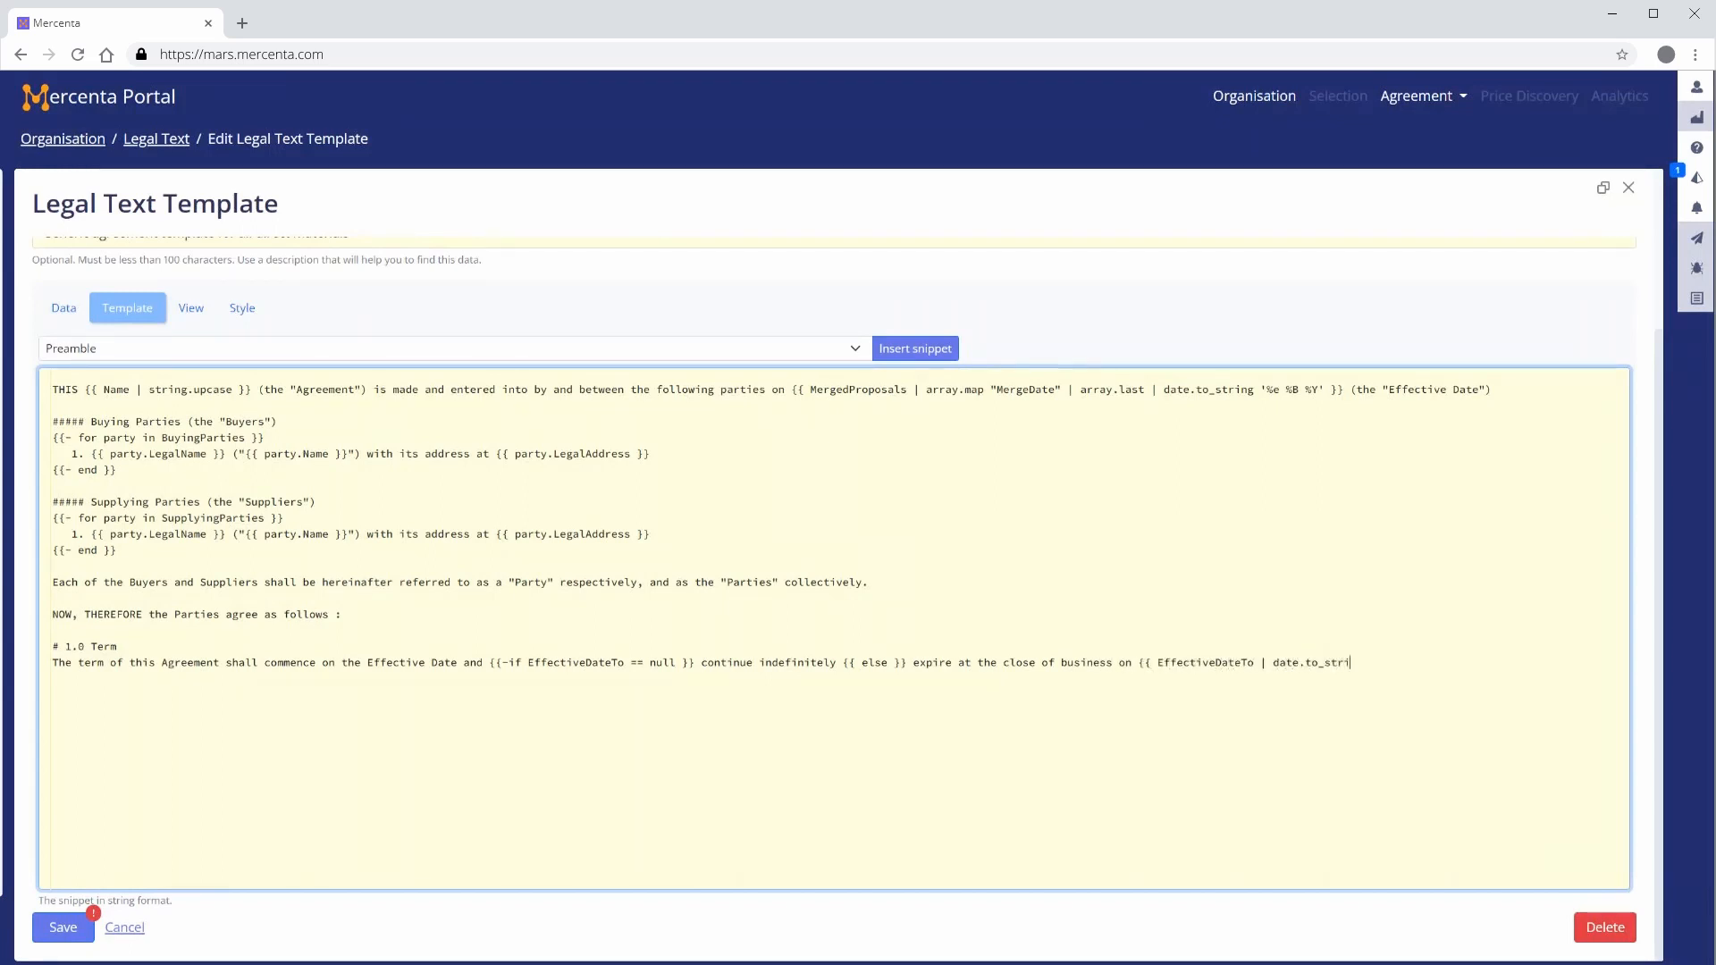
pyautogui.write("ng '%e %B %Y' }} {{")
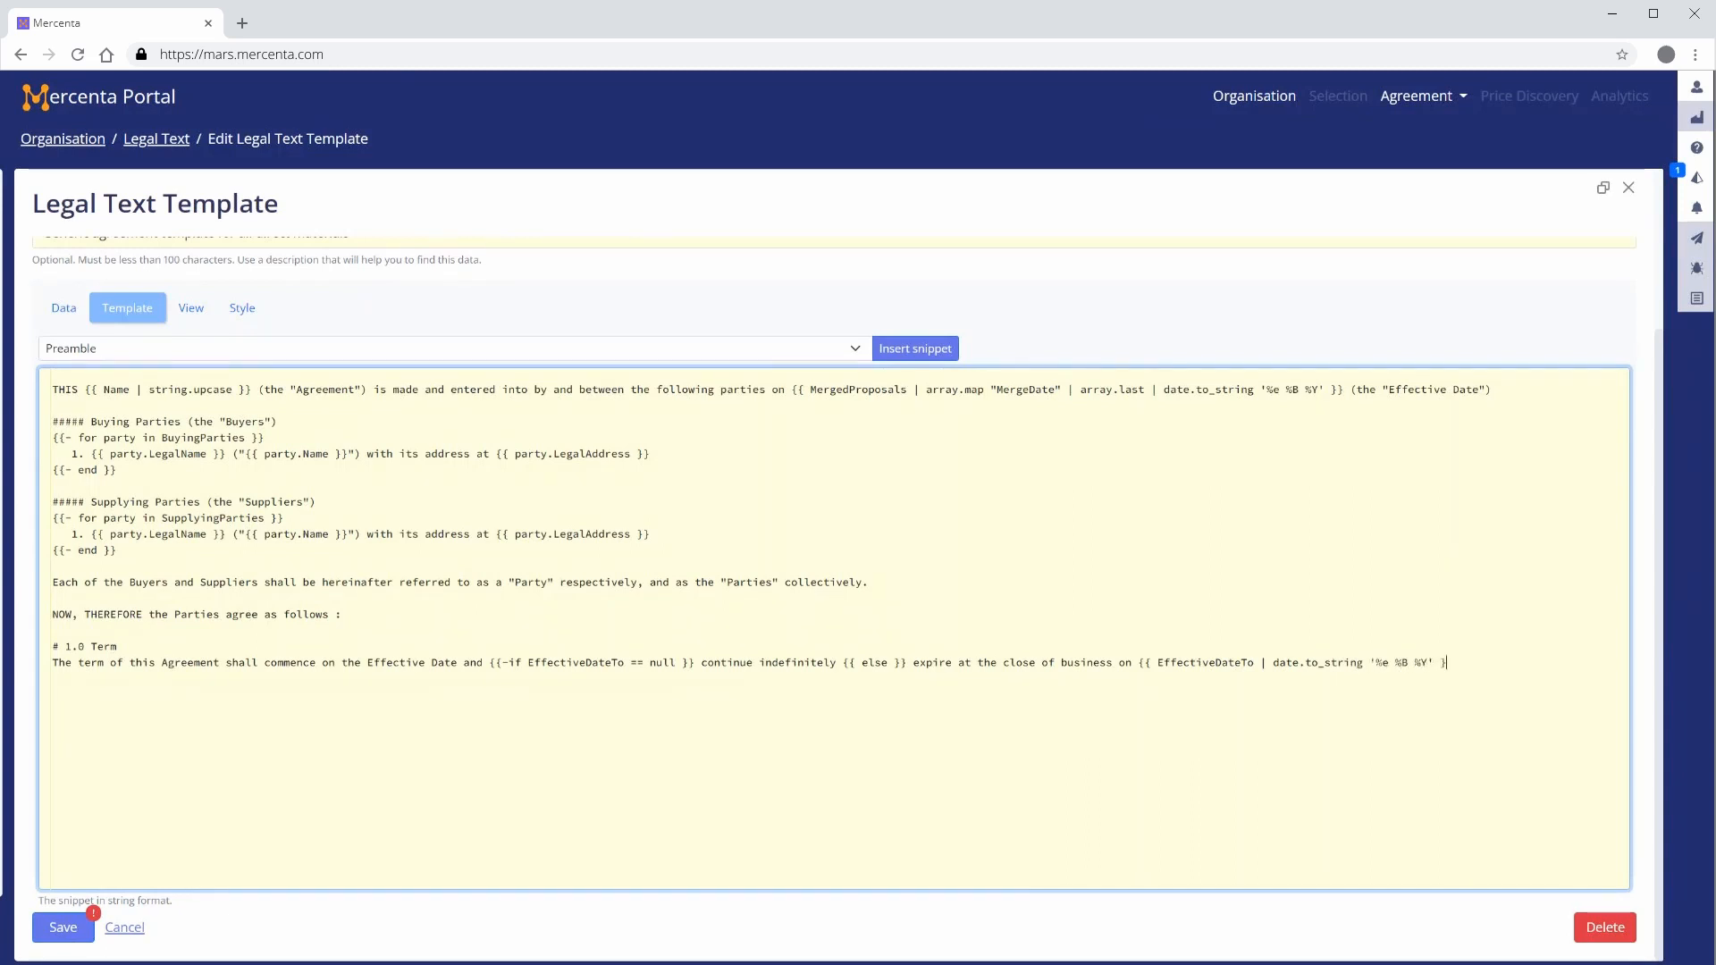
pyautogui.write(' end}}')
# Add the line "unless terminated earlier in accordance with this Agreement (the “Term”)." with blank lines, and preview the rendered text
pyautogui.press('Return')
pyautogui.write('unless terminated earlier in accord')
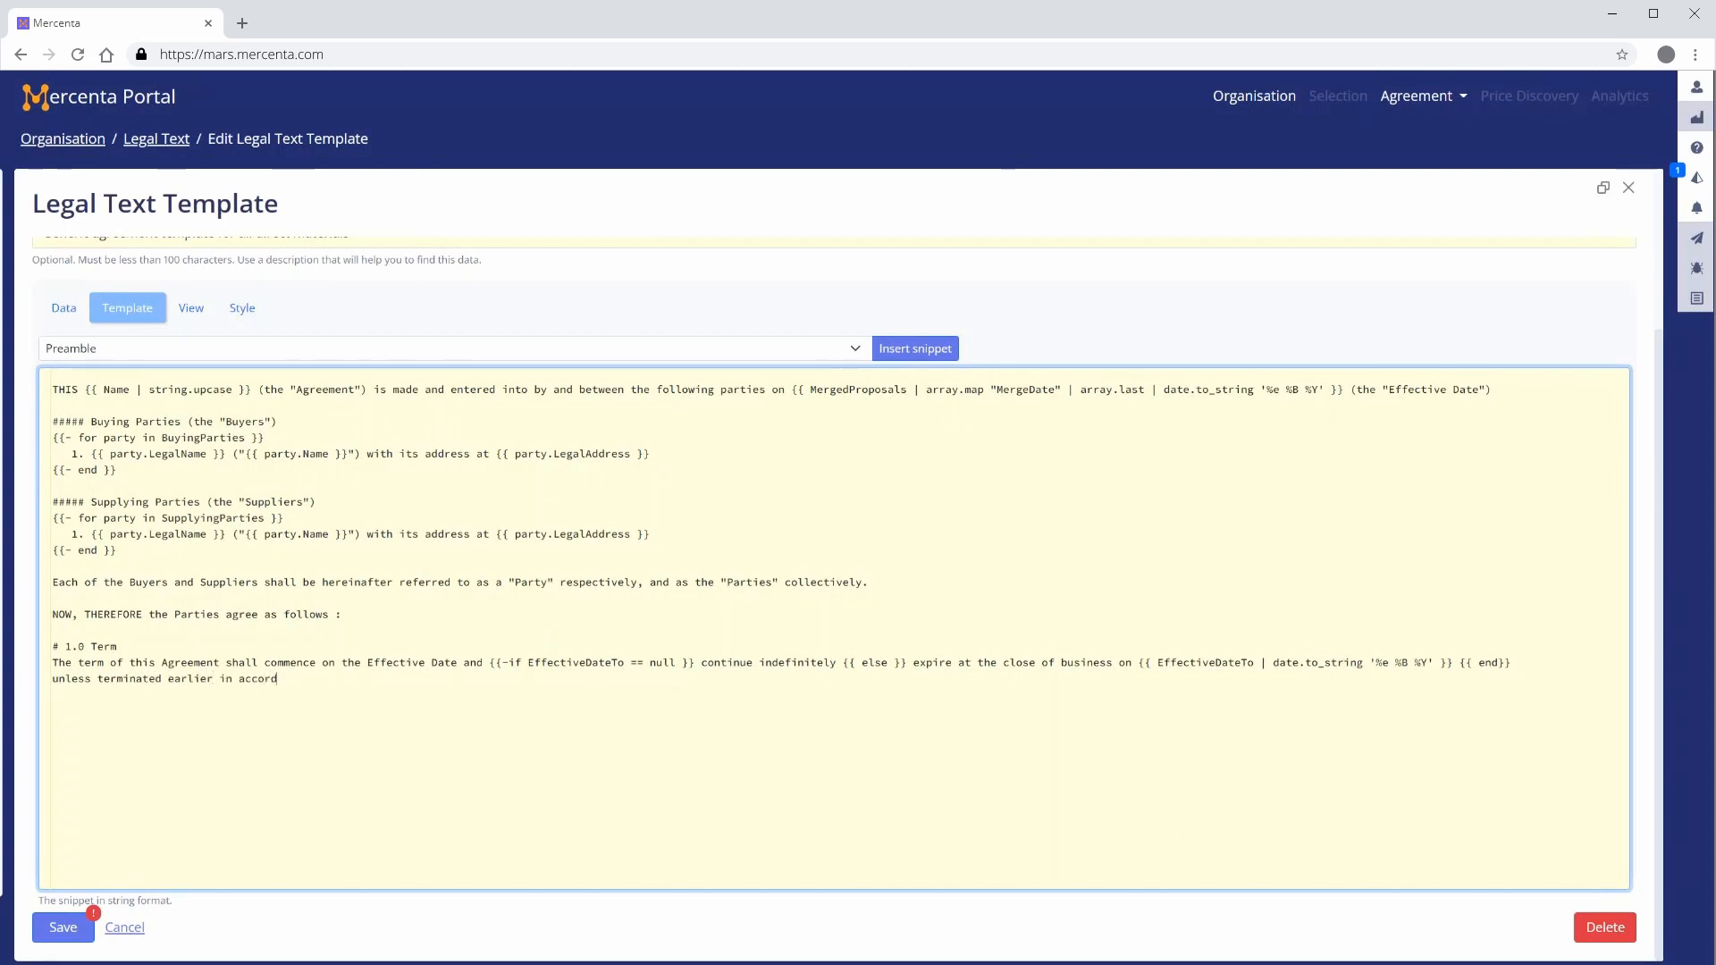
pyautogui.write('ance with this ')
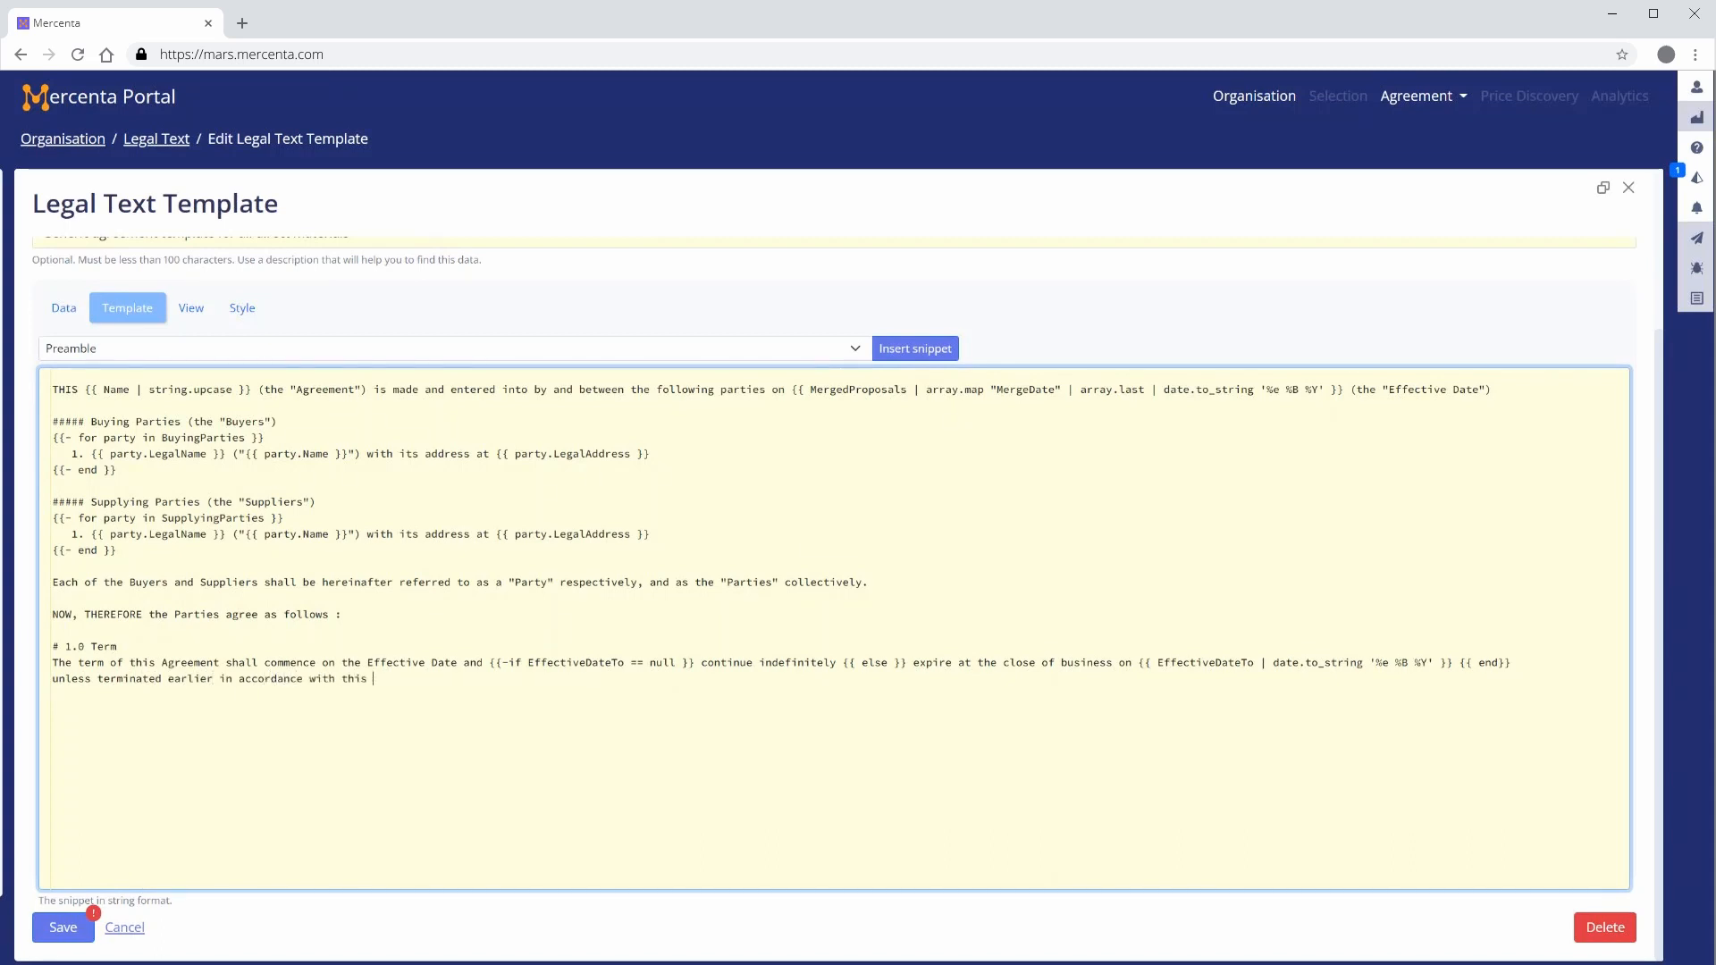
pyautogui.write('Agreement (the ')
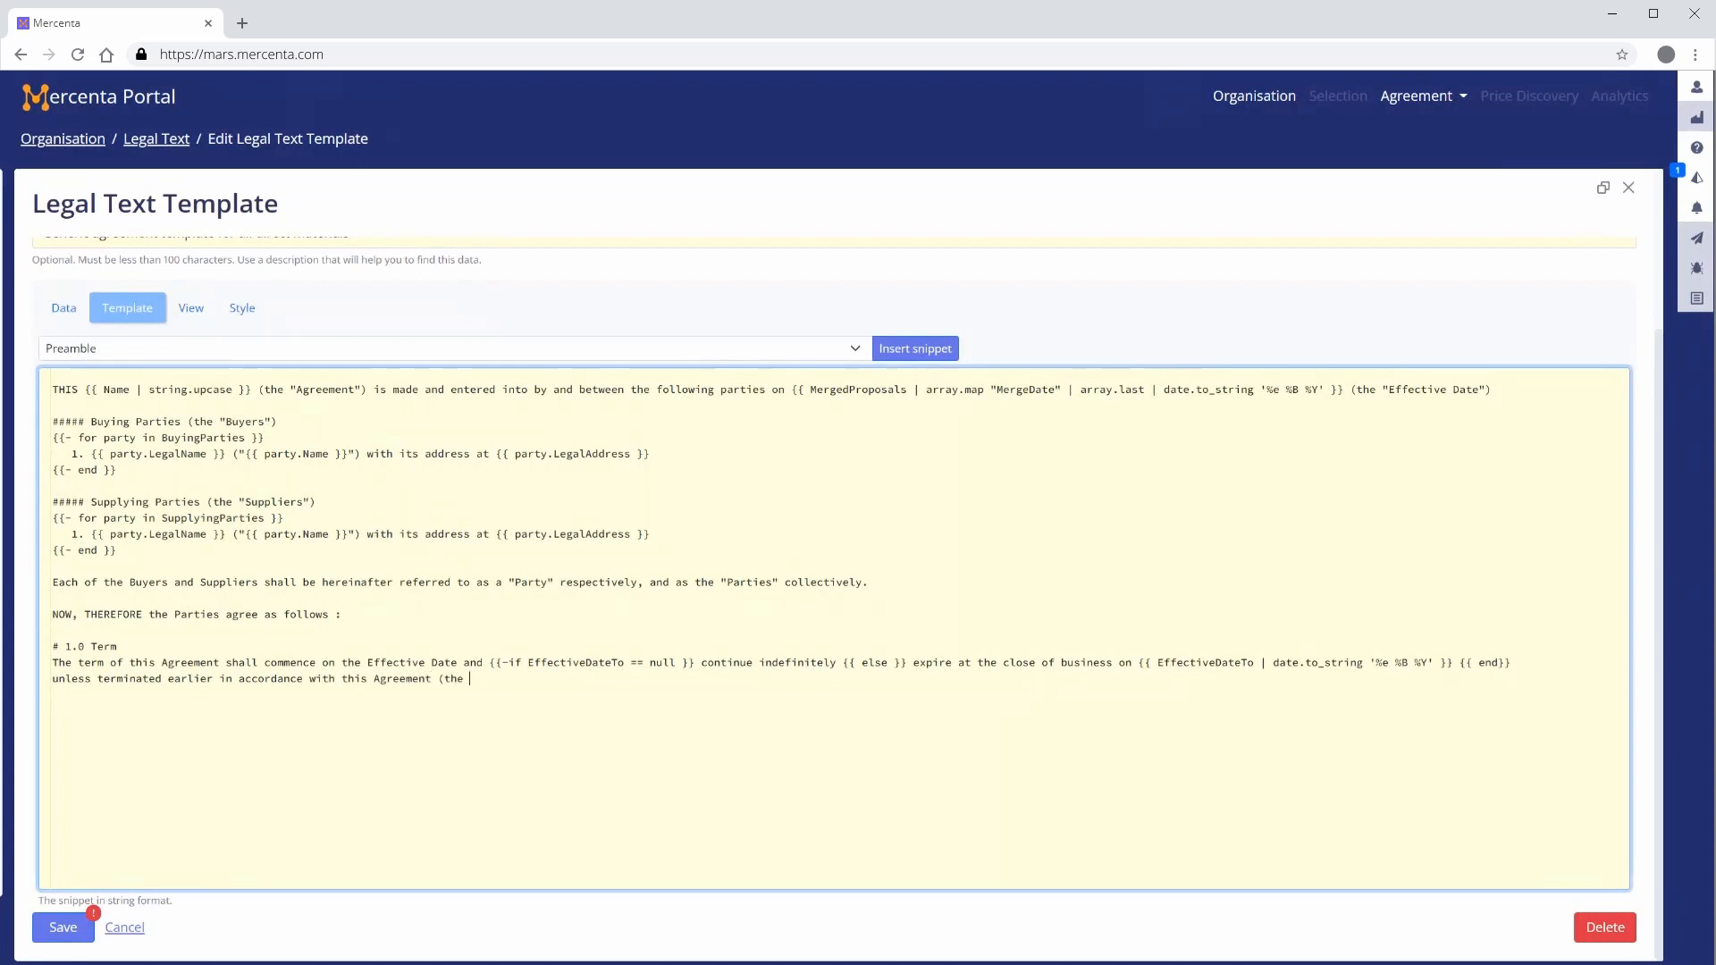
pyautogui.write('“Term”).')
pyautogui.press('Return')
pyautogui.press('Return')
pyautogui.click(190, 308)
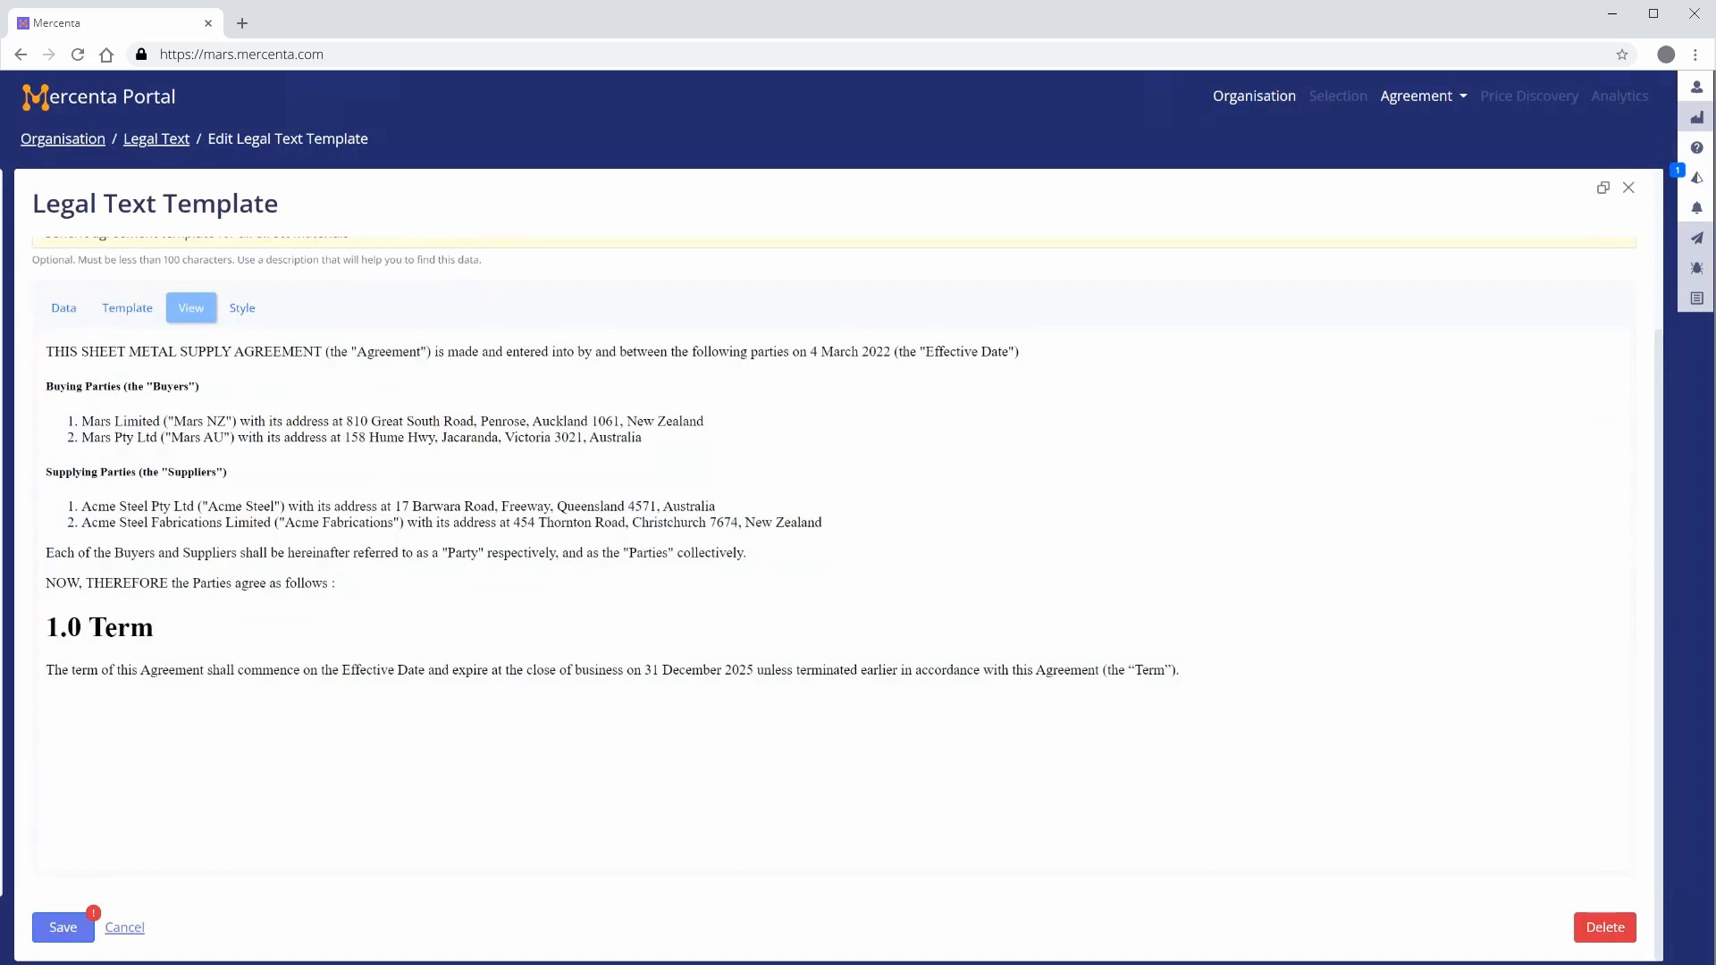
# In the style sheet, set html and body to font-family 'Open Sans' and font-size 0.9rem
pyautogui.click(243, 309)
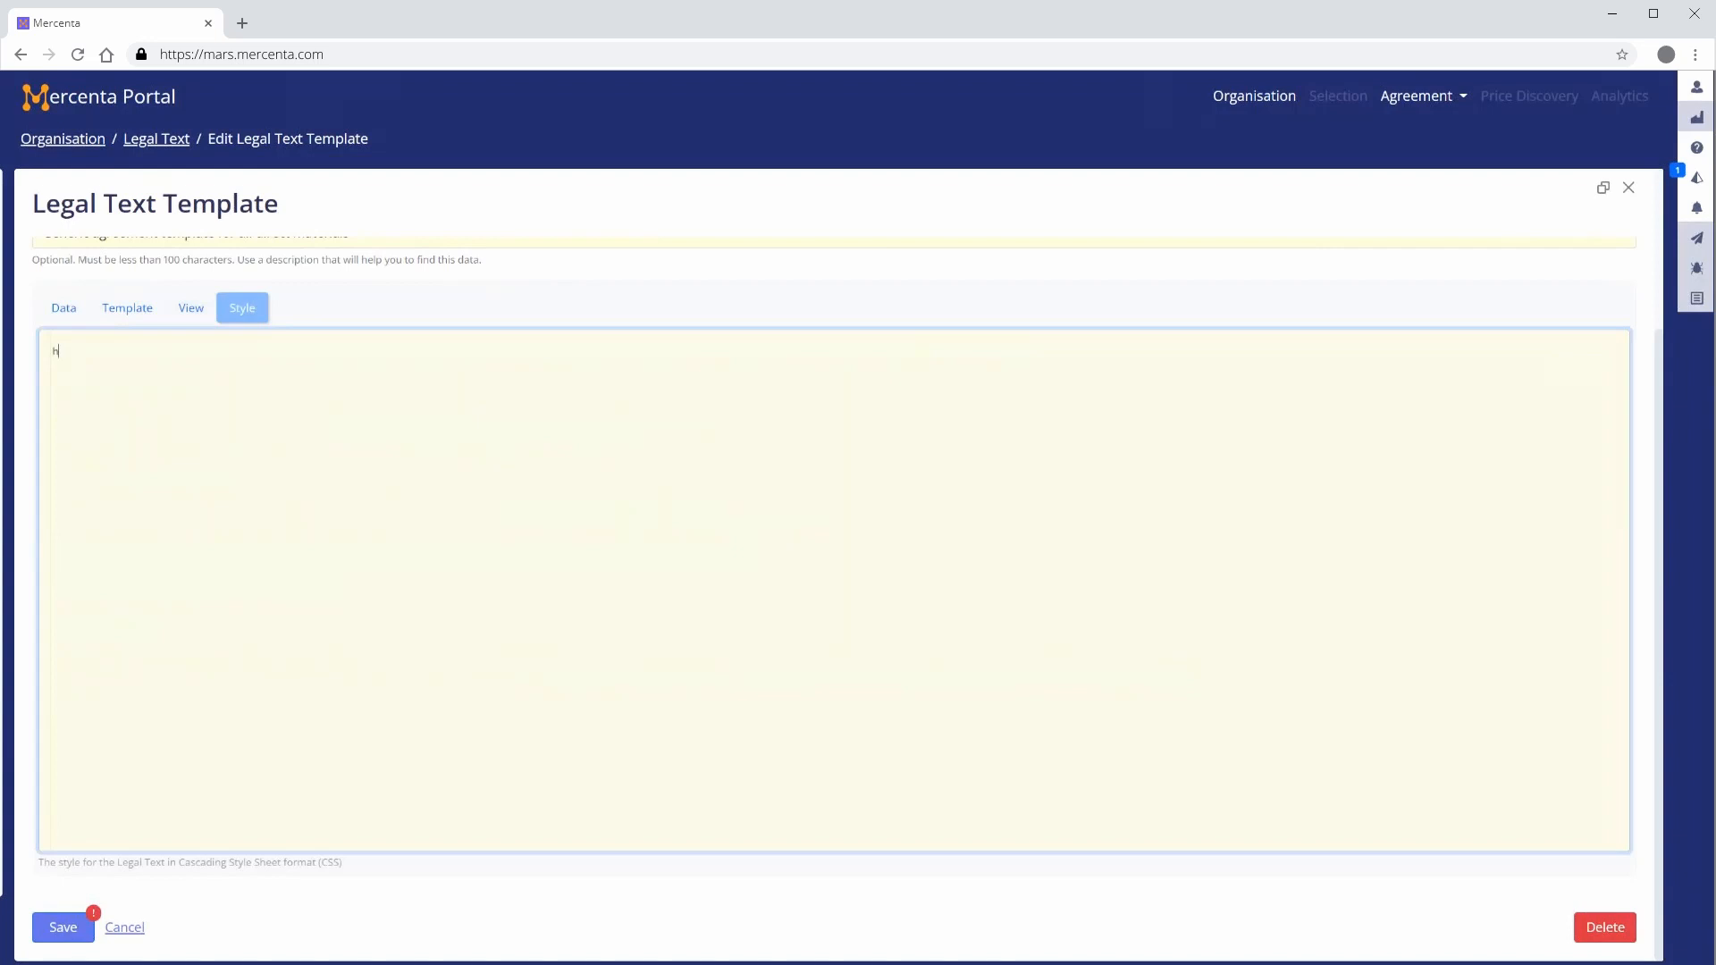
pyautogui.write('tml, body {')
pyautogui.press('Return')
pyautogui.write('font-')
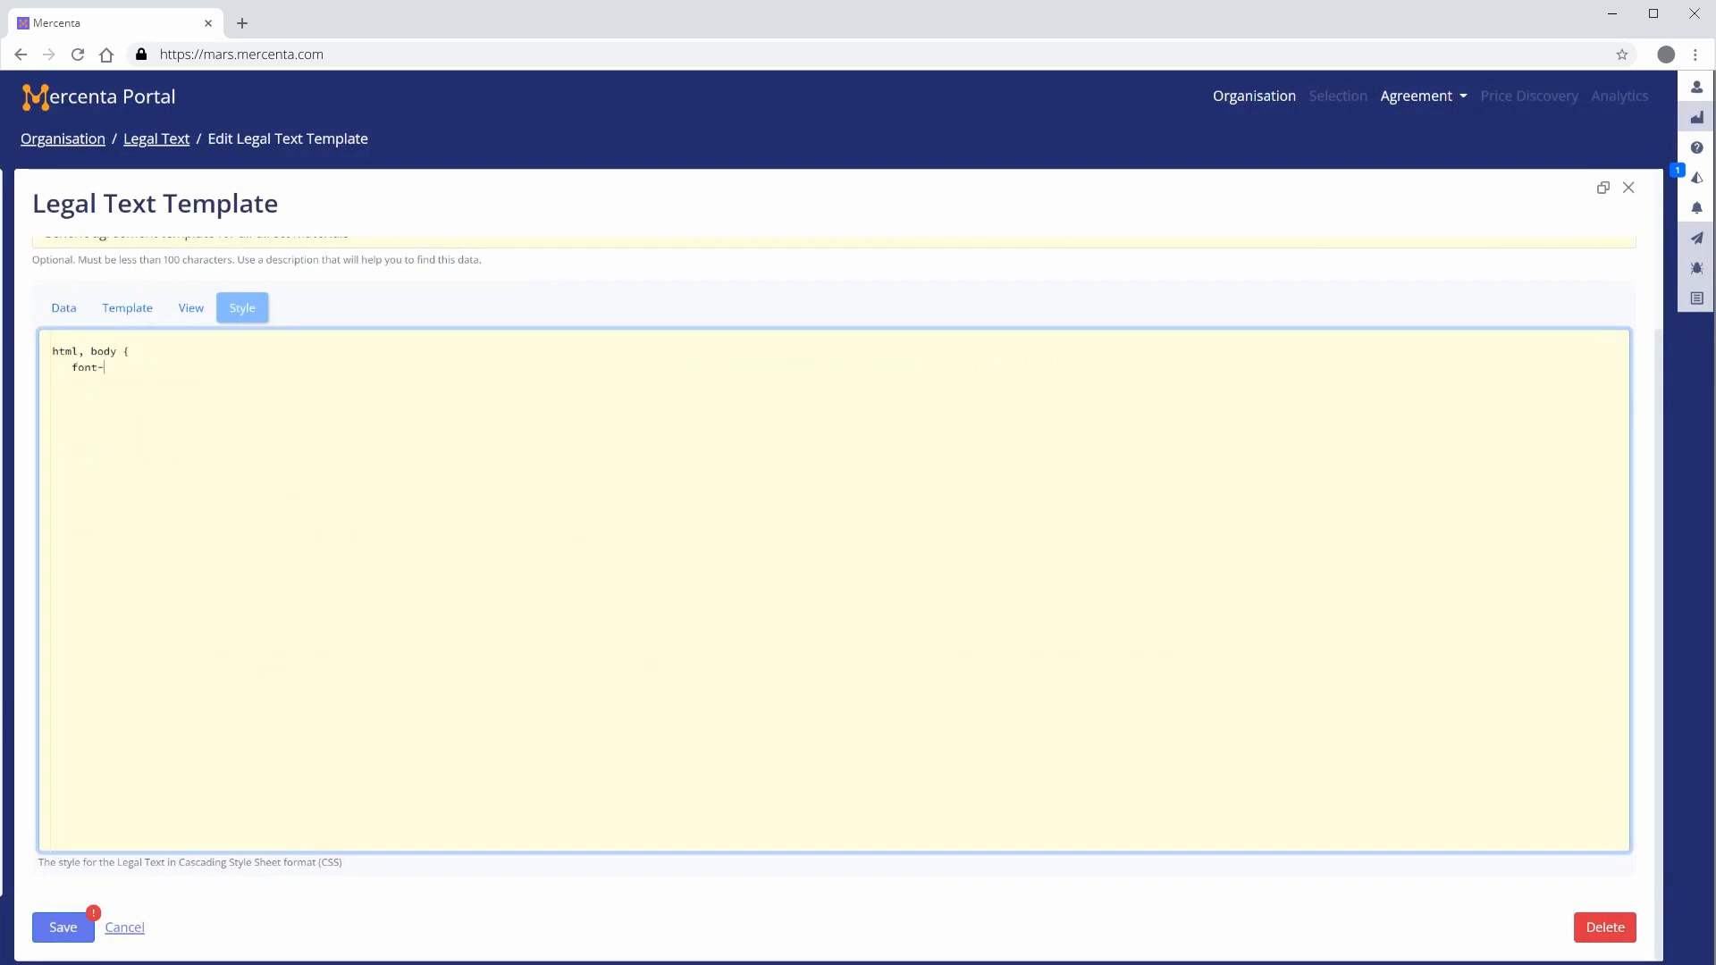
pyautogui.write("family: 'Open Sans';")
pyautogui.press('Return')
pyautogui.write('font-size: 0.9rem;')
pyautogui.press('Return')
pyautogui.write('}')
pyautogui.press('Return')
pyautogui.press('Return')
# Add CSS rules giving h1 a 2rem top margin and 1.2rem font size, and h5 a 0.9rem font size
pyautogui.write('h1 {    mar')
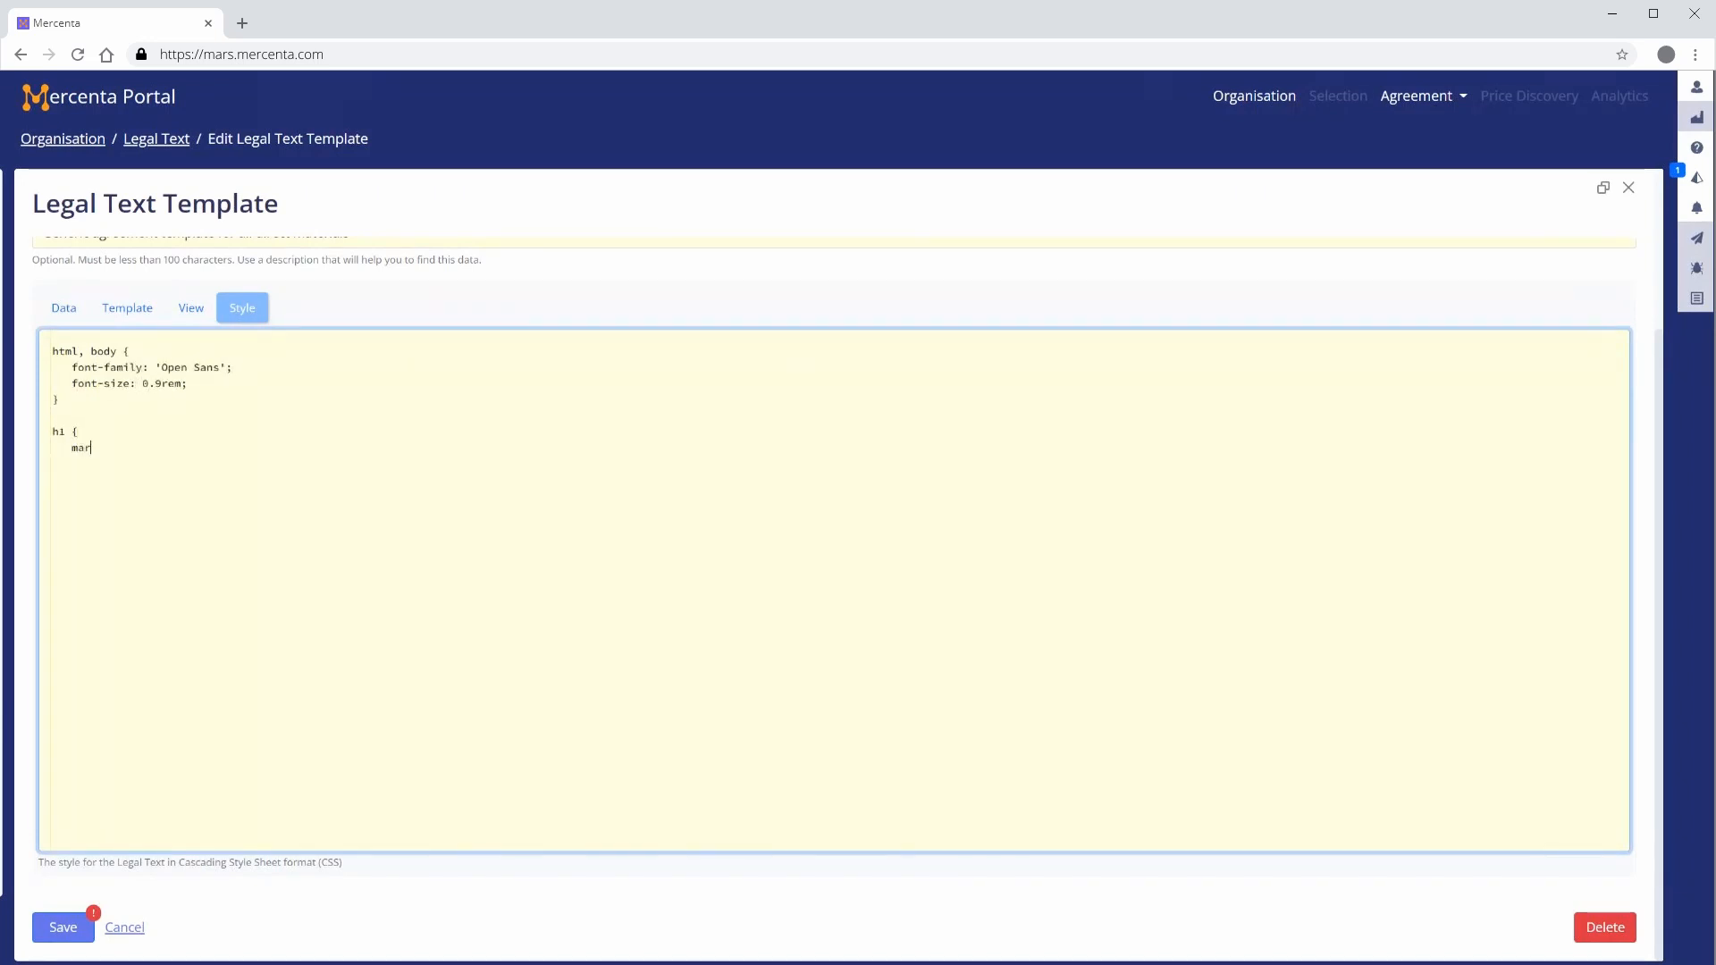
pyautogui.write('gin-top: 2rem;')
pyautogui.press('Return')
pyautogui.write('font-size: 1.2rem;')
pyautogui.press('Return')
pyautogui.write('}')
pyautogui.press('Return')
pyautogui.press('Return')
pyautogui.write('h5 {')
pyautogui.press('Return')
pyautogui.write('font-size: 0.9rem;')
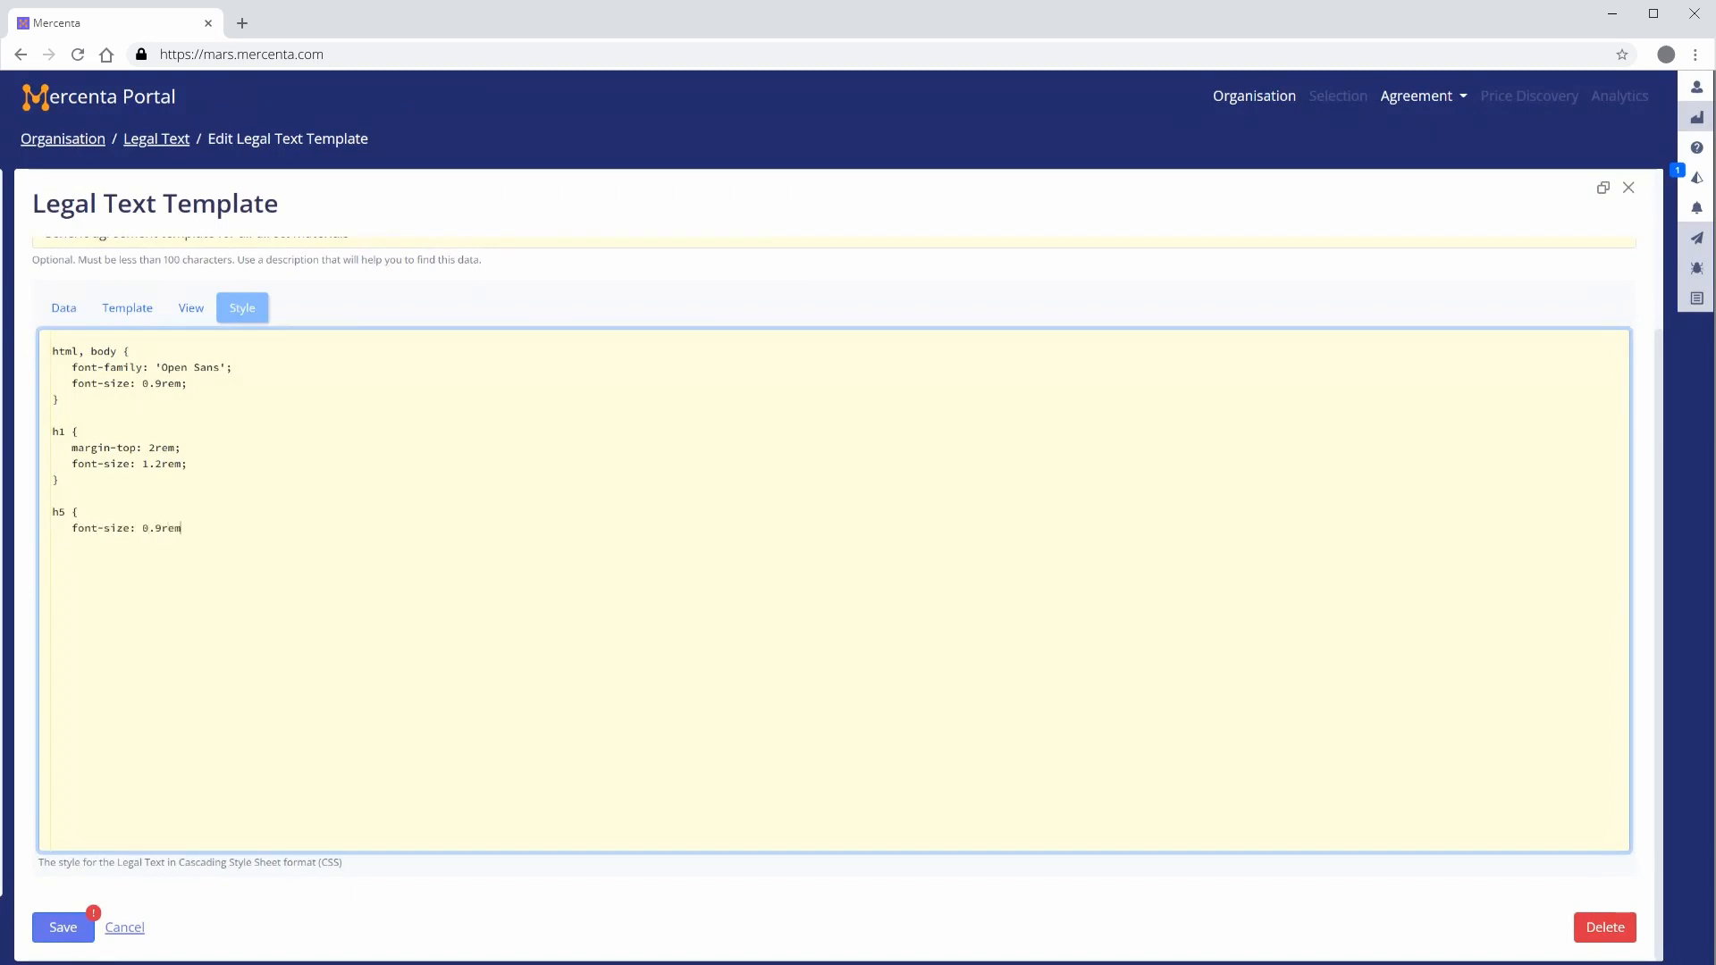
pyautogui.press('Return')
pyautogui.write('}')
pyautogui.press('Return')
pyautogui.press('Return')
# Add CSS rules giving ol a 1rem top and 2rem bottom margin, and li a 1rem bottom margin
pyautogui.write('ol {')
pyautogui.press('Return')
pyautogui.write('margin-top: 1rem;')
pyautogui.press('Return')
pyautogui.write('margin-bottom: 2rem;')
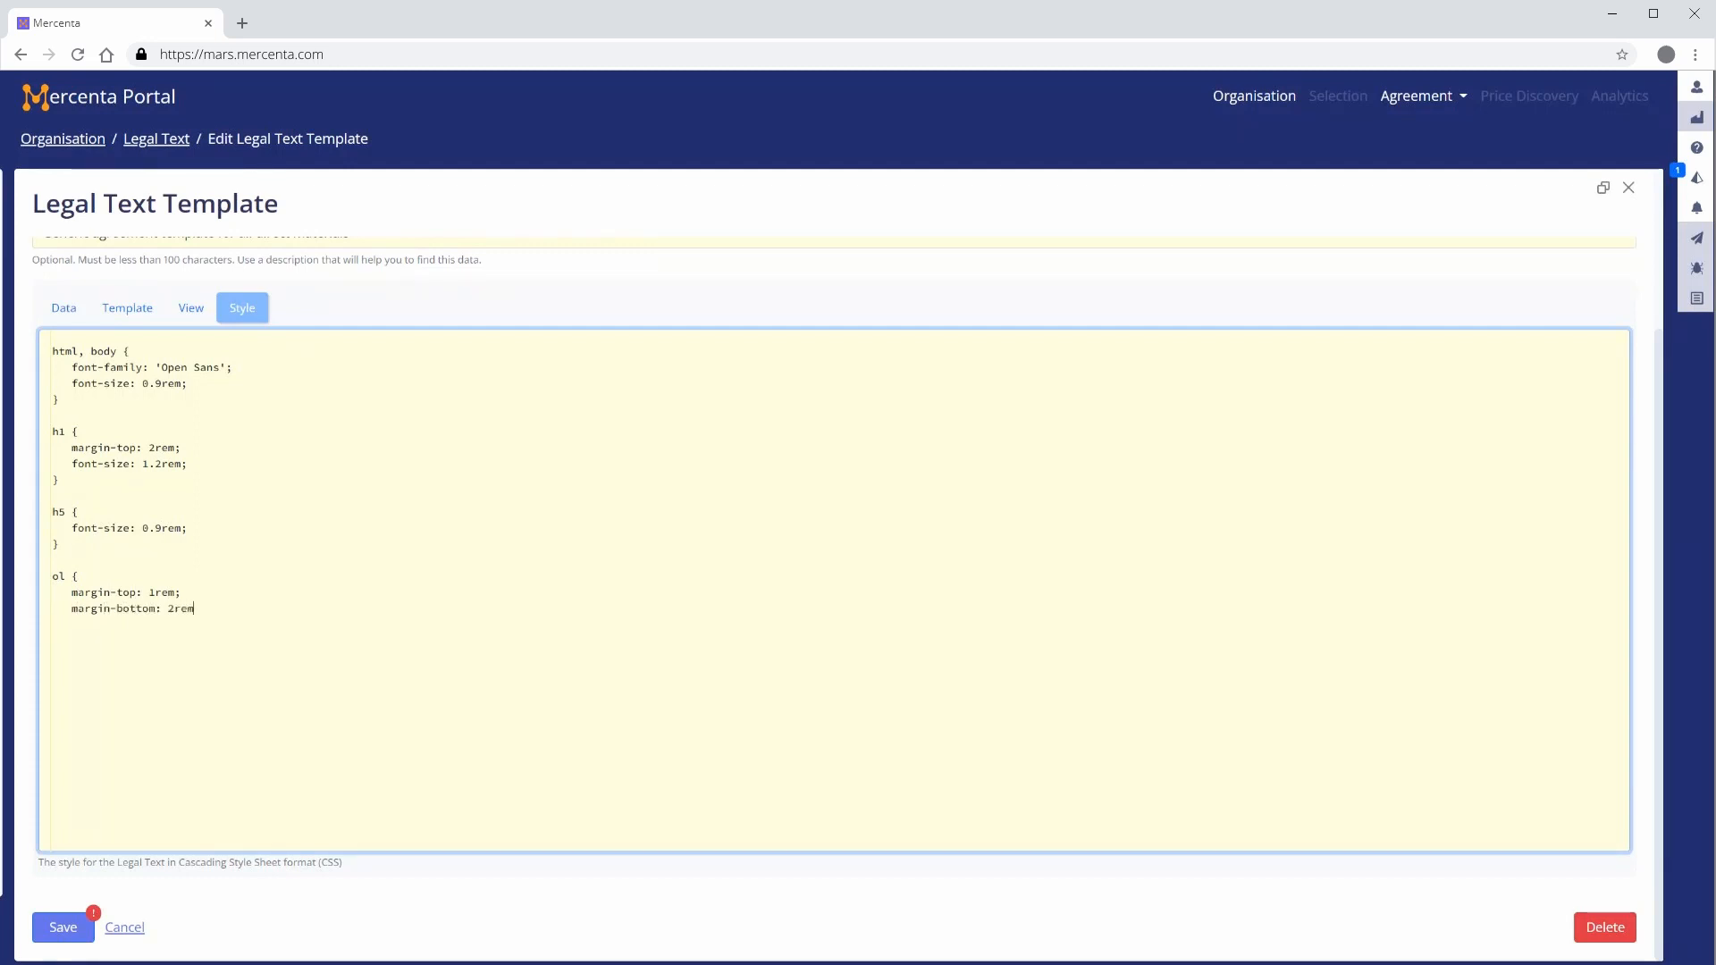
pyautogui.press('Return')
pyautogui.write('}')
pyautogui.press('Return')
pyautogui.write('argi')
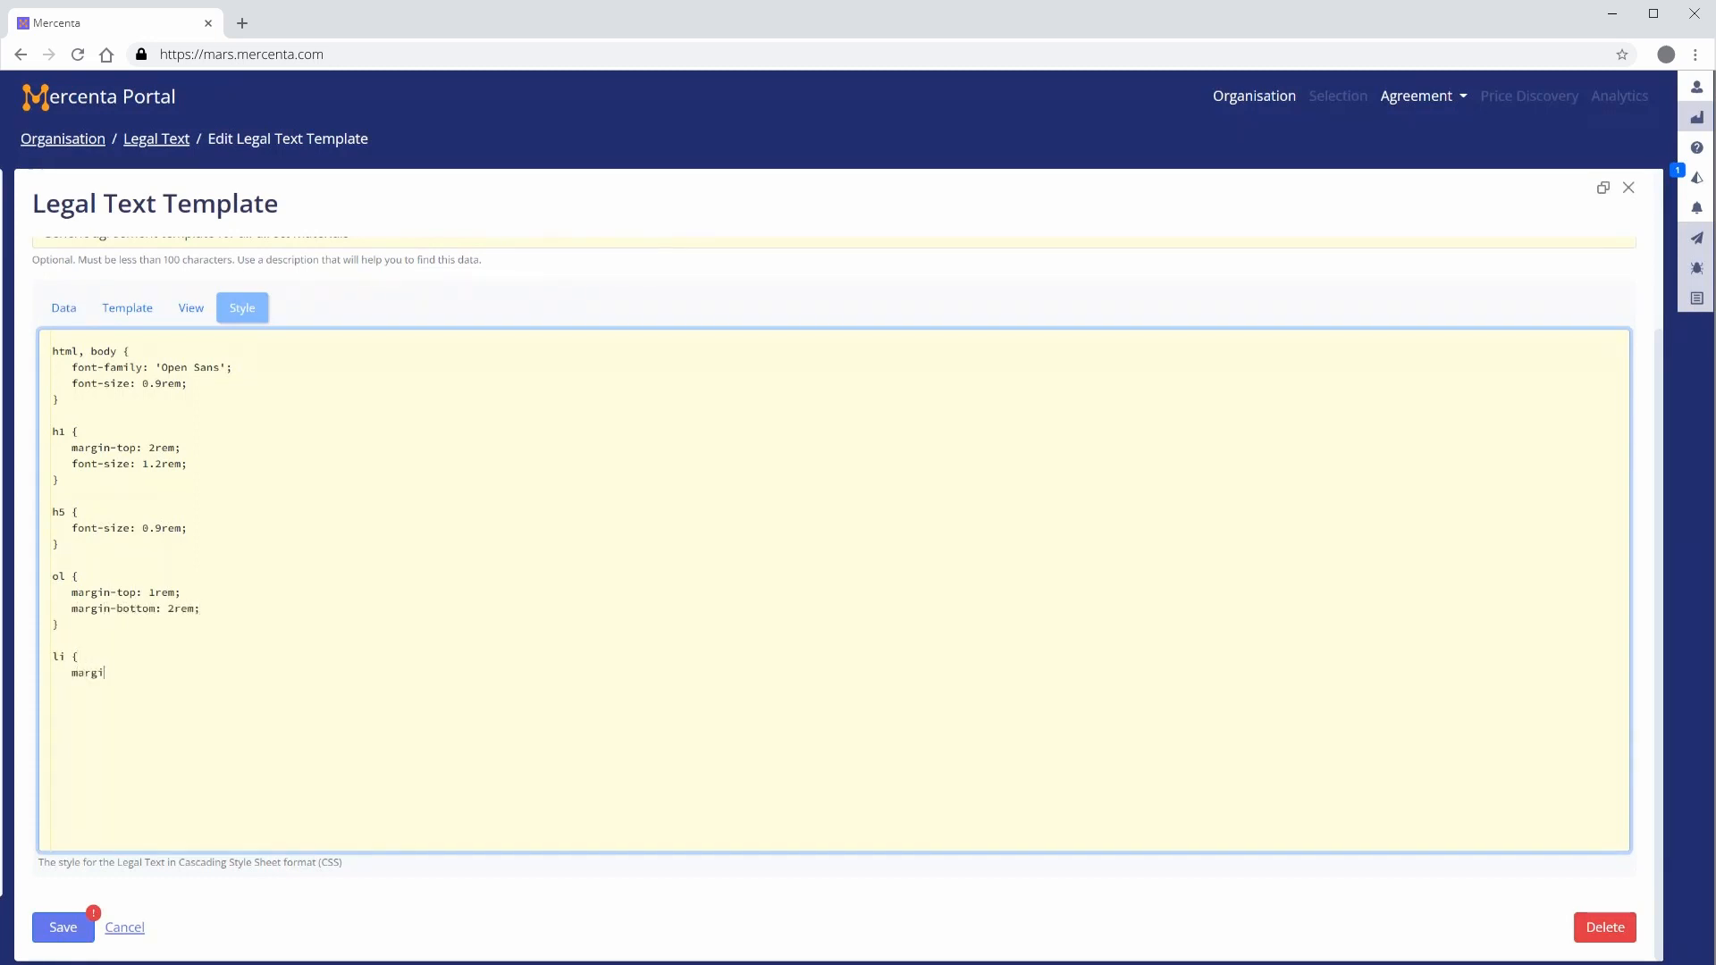
pyautogui.write('n-bottom: 1rem;')
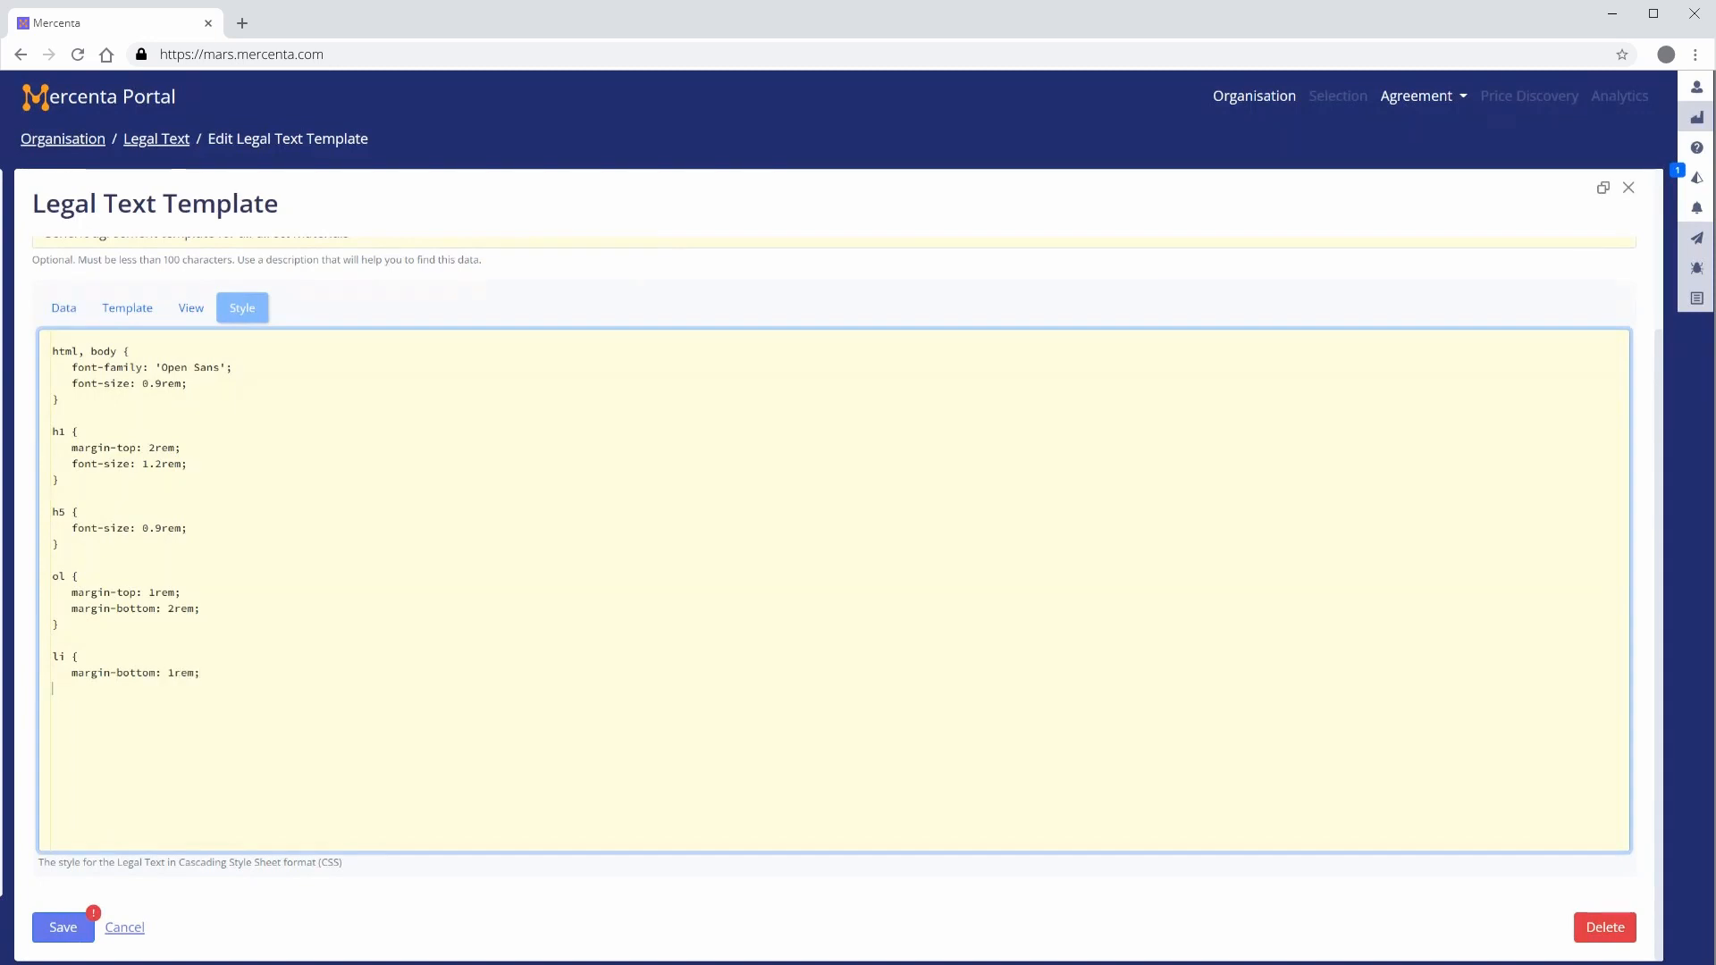
pyautogui.press('Return')
pyautogui.write('}')
pyautogui.press('Return')
# Preview the styled template and save it
pyautogui.click(190, 309)
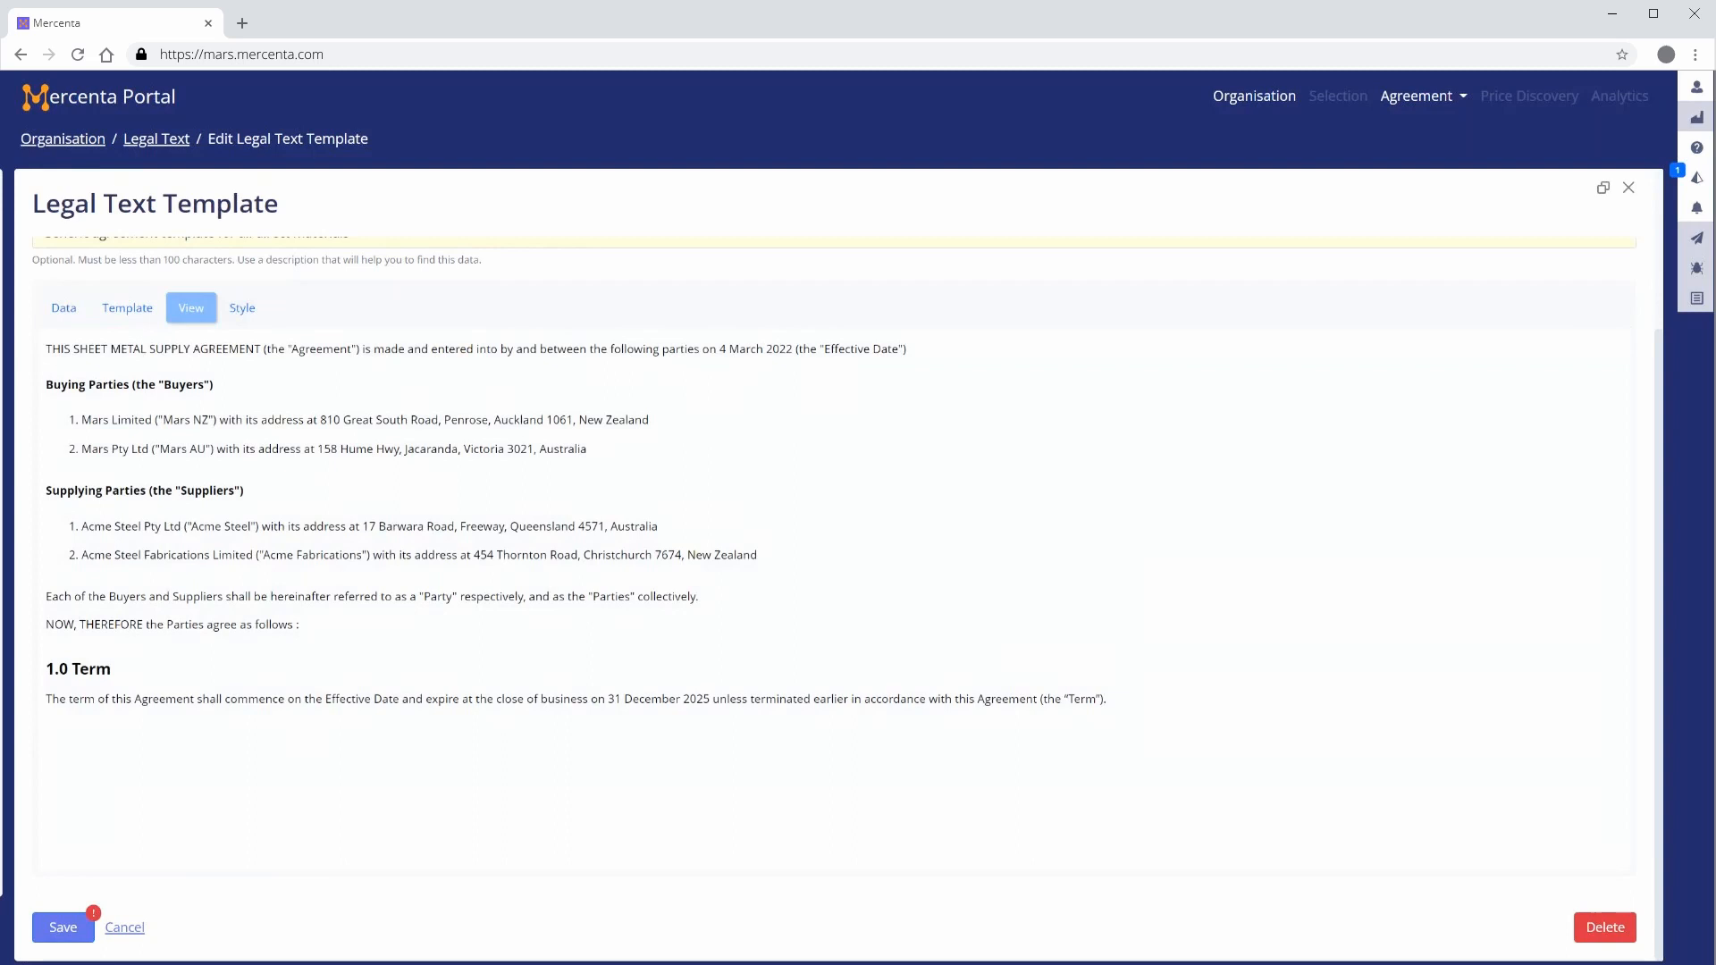
pyautogui.click(59, 929)
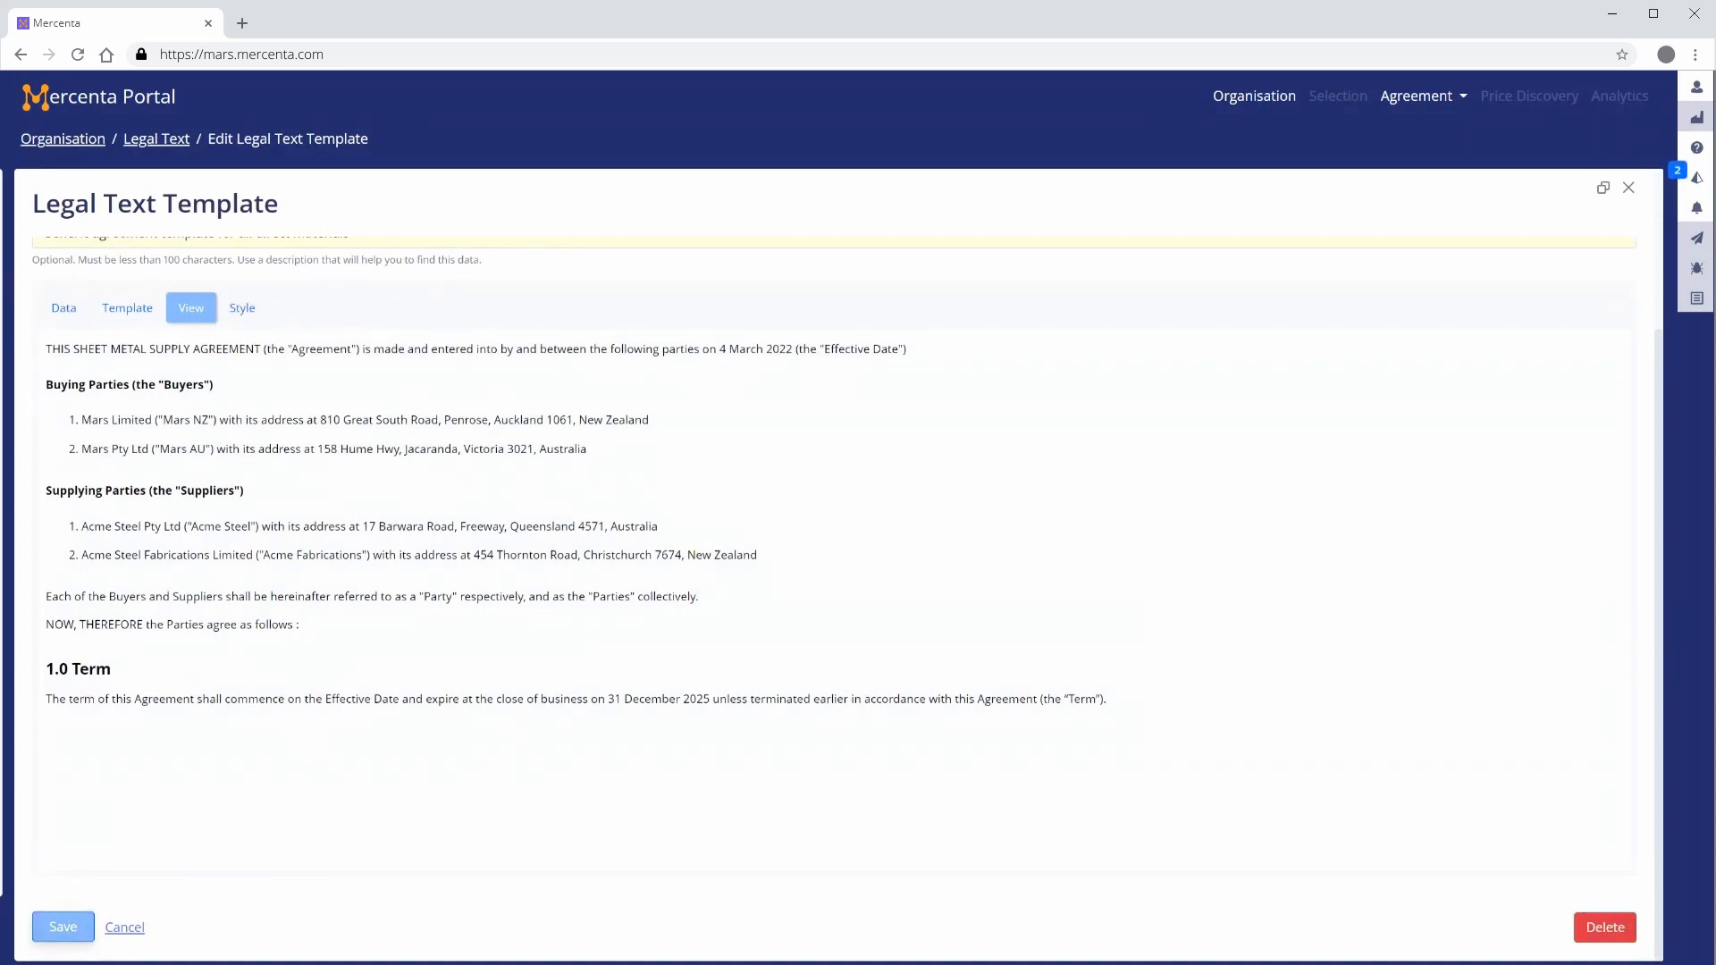